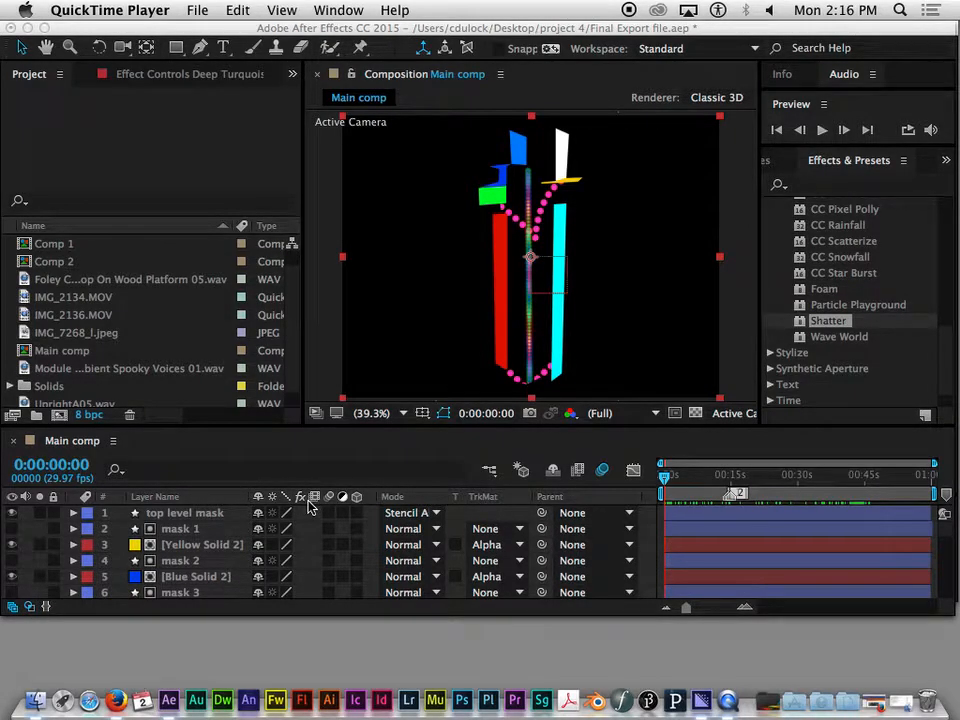
Hide the timeline's transfer-mode and layer-switch columns and enlarge the timeline panel to show more layers.
click(31, 609)
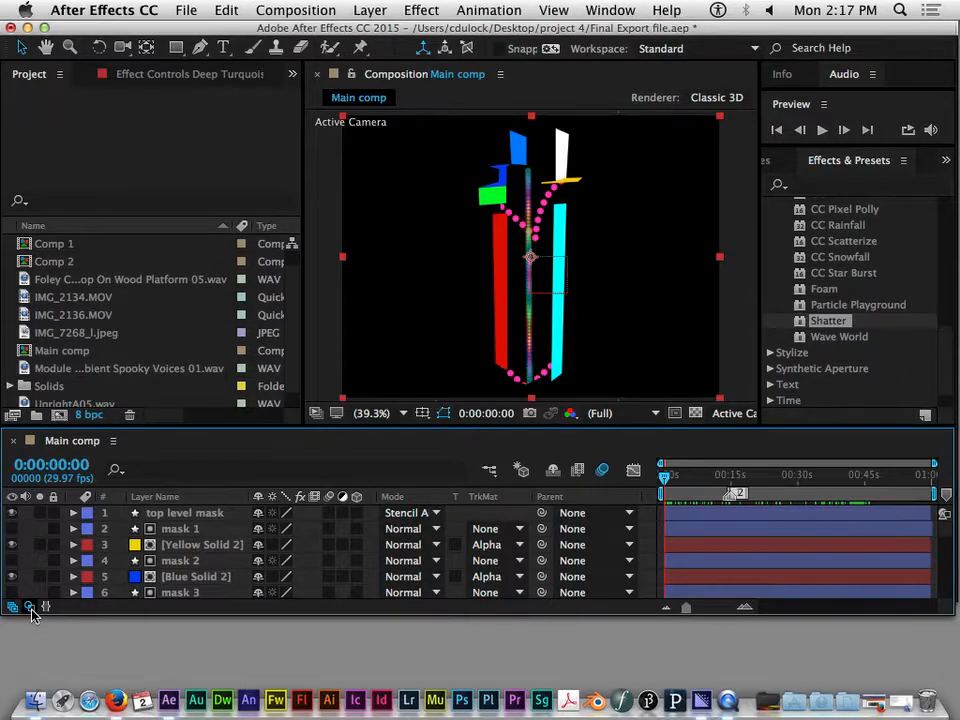
click(29, 607)
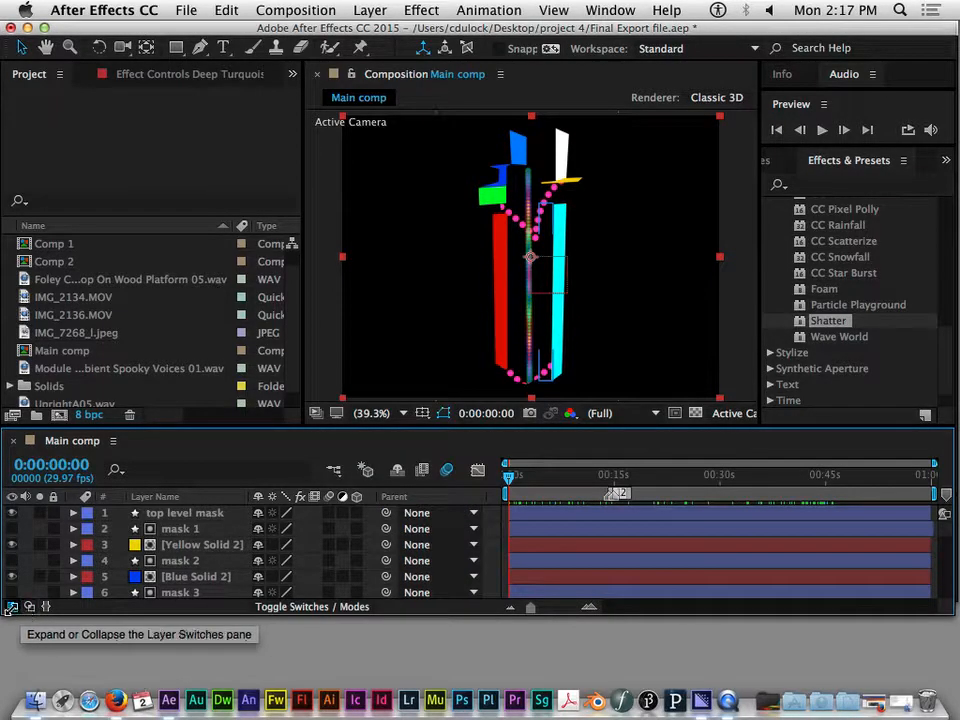
drag(568, 425, 570, 385)
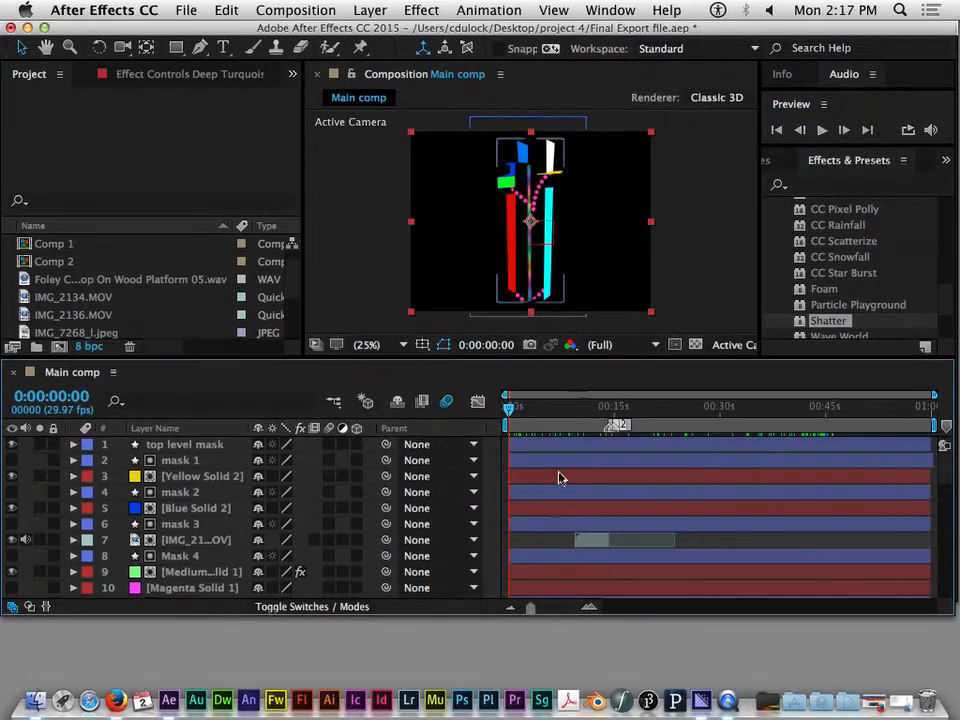
click(12, 607)
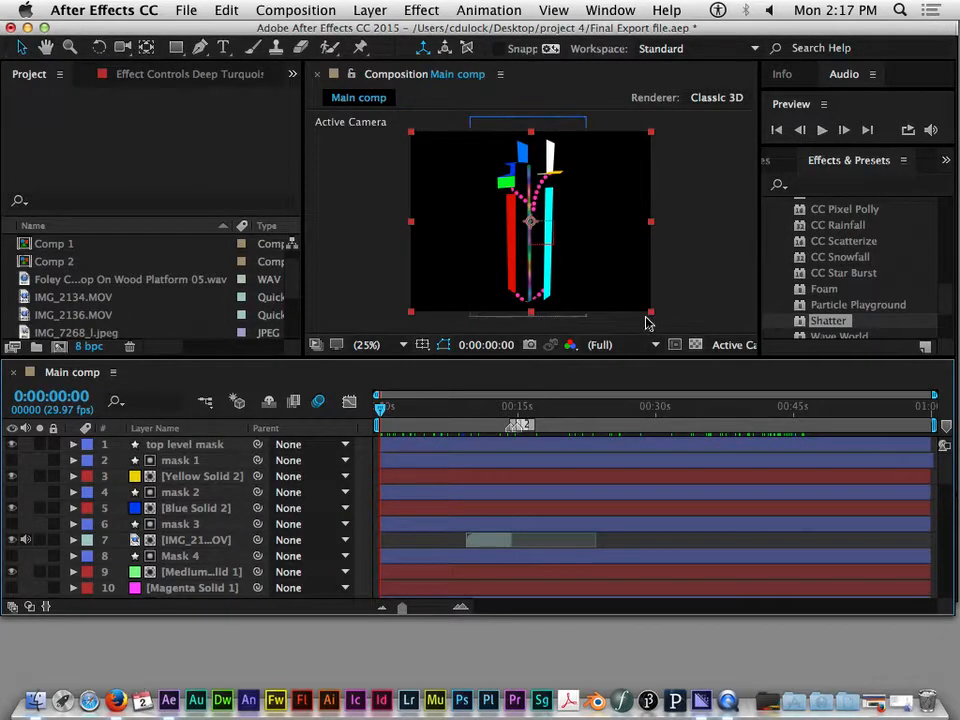
Examine the basic and advanced composition settings of Main comp, including size, frame rate, duration and renderer, and accept them.
click(305, 14)
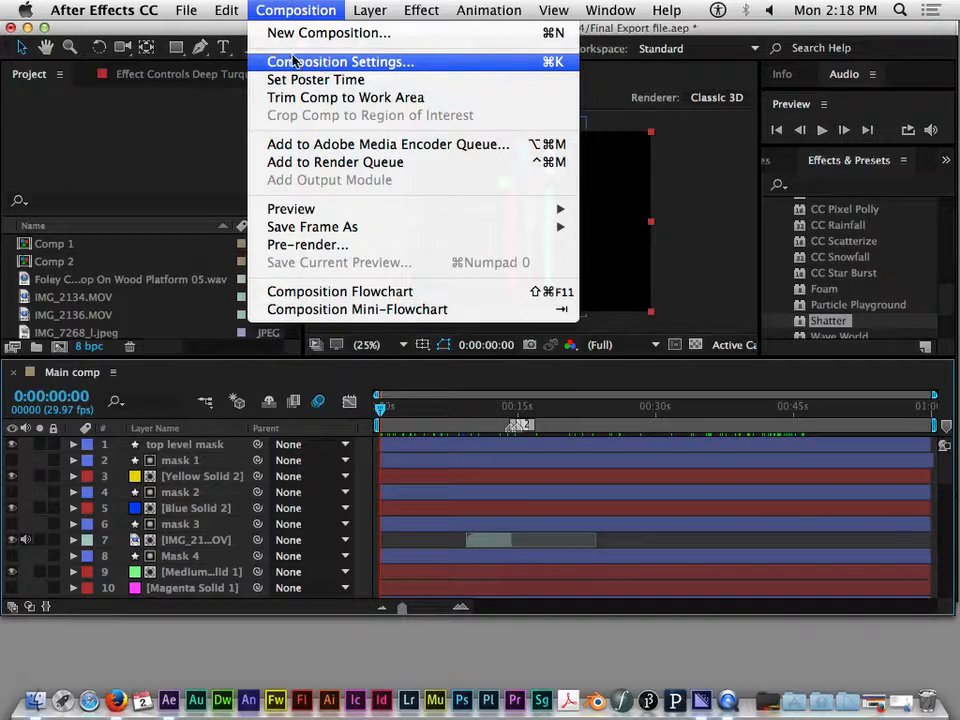
click(347, 64)
drag(388, 36, 456, 10)
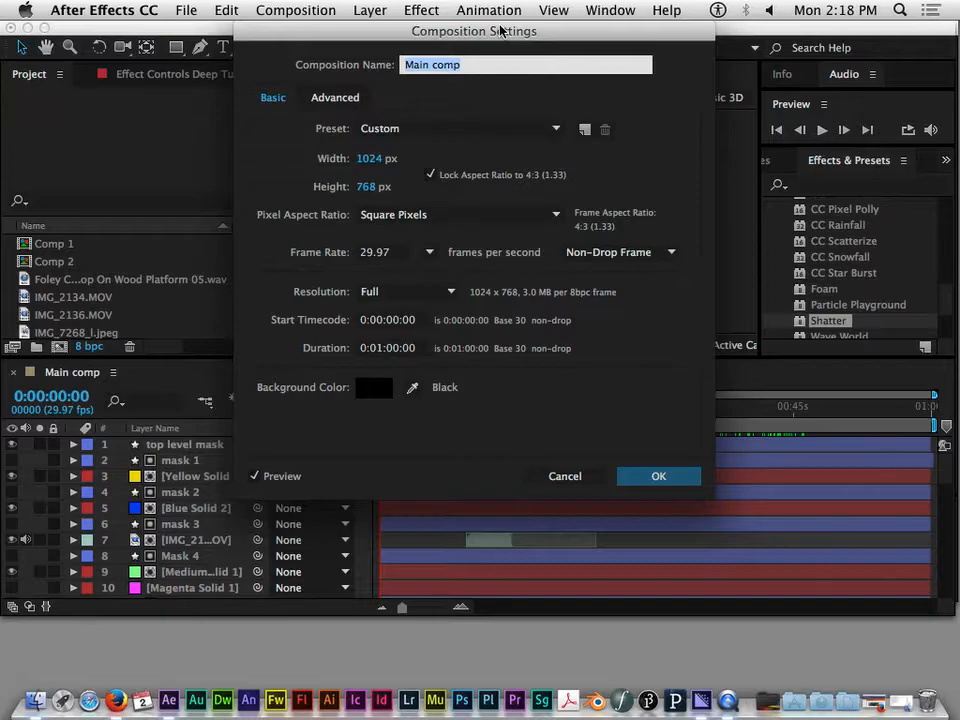
click(330, 163)
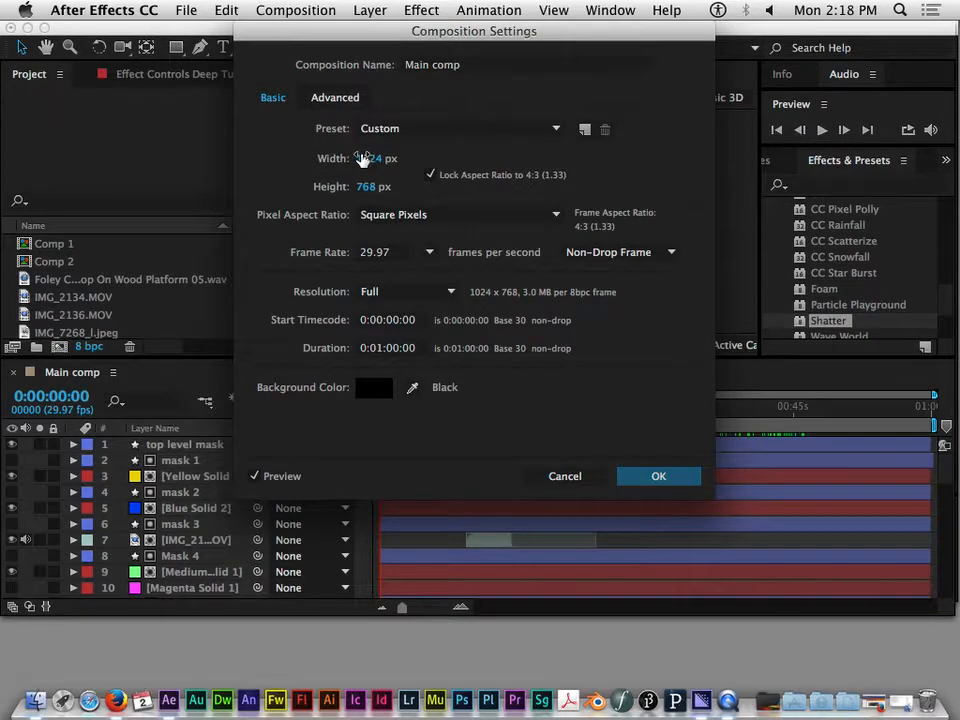
click(343, 98)
click(275, 99)
click(336, 100)
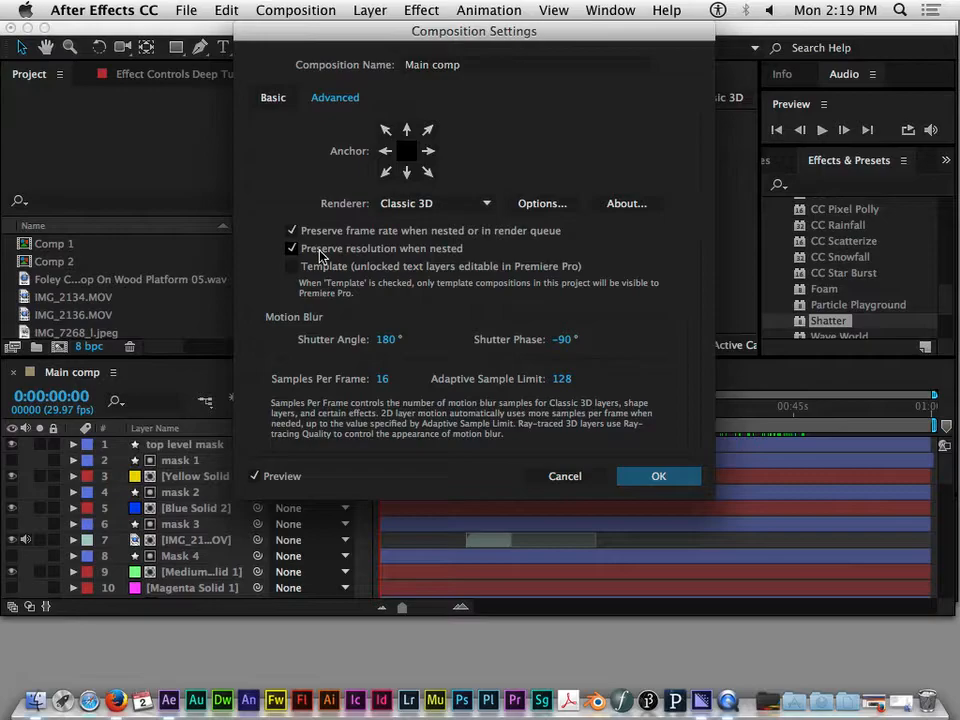
click(271, 98)
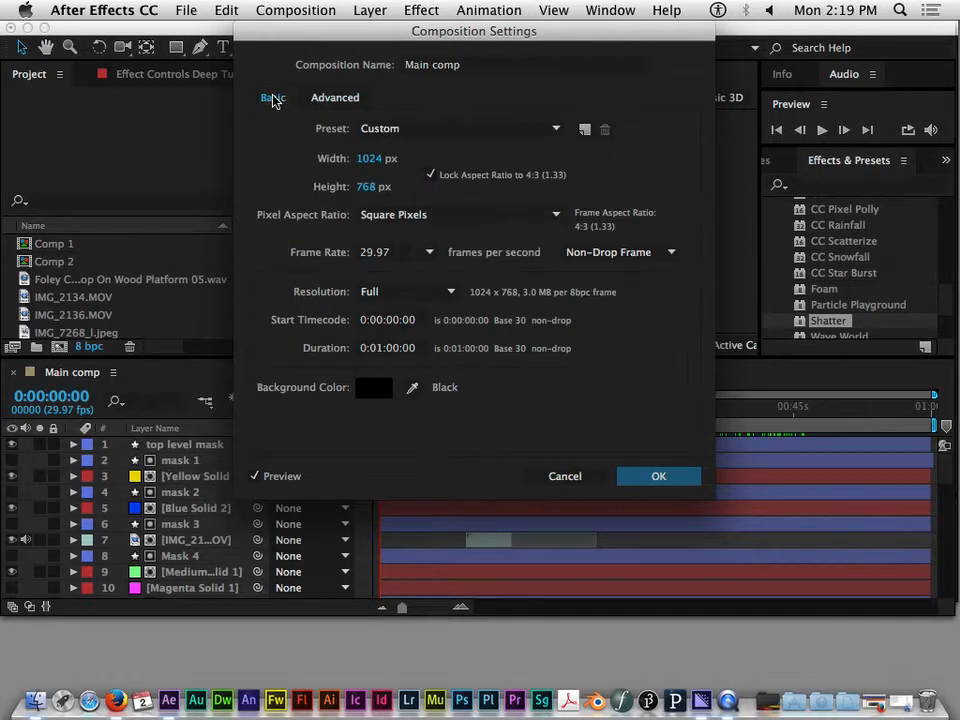
click(659, 478)
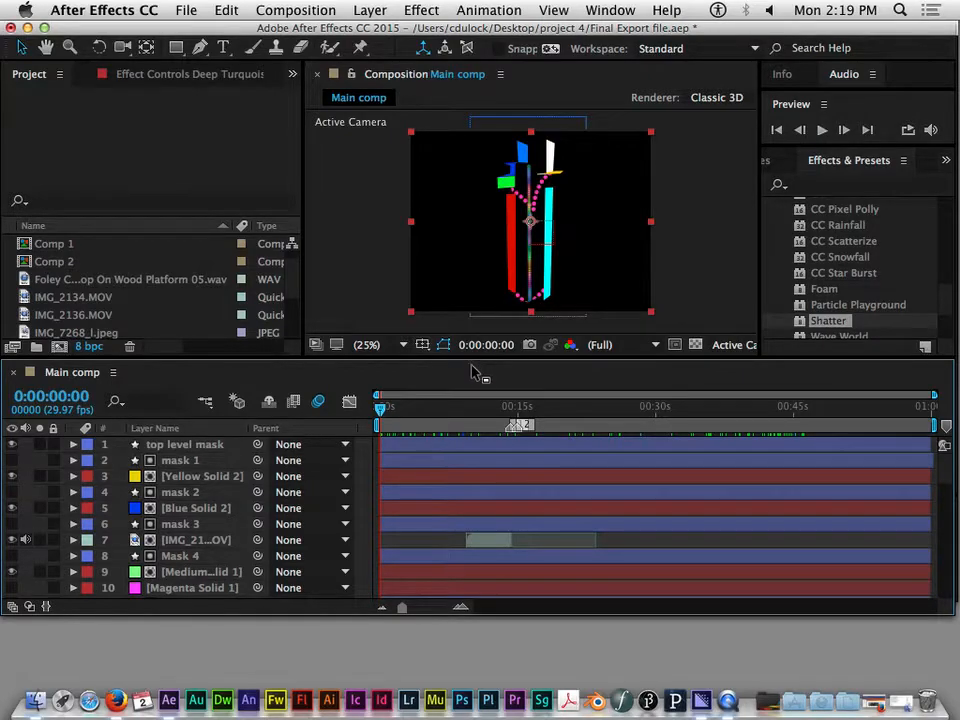
Scrub the playhead through the composition to 0:00:34:24 and return it to the start.
drag(382, 411, 374, 408)
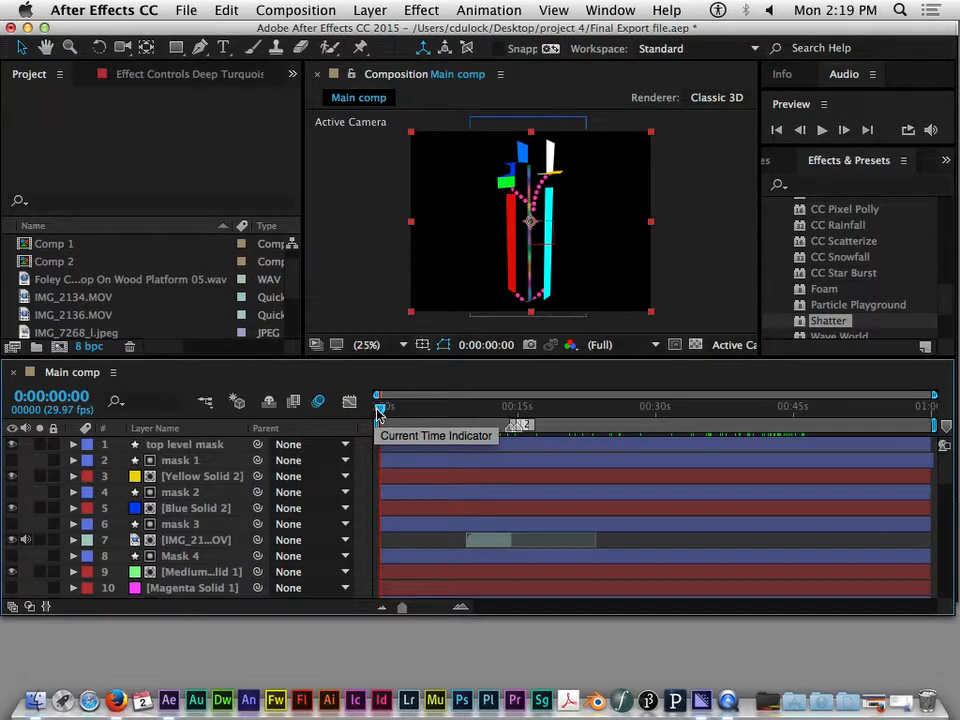
mouse_move(376, 413)
mouse_down()
mouse_move(387, 412)
mouse_move(368, 416)
mouse_up()
drag(383, 415, 679, 411)
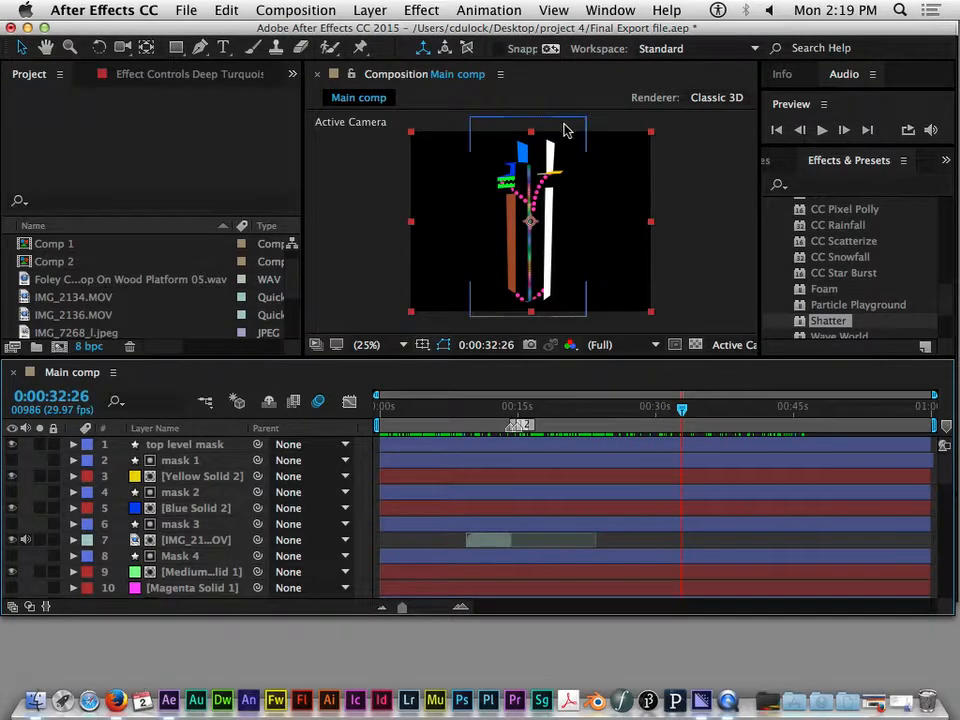
drag(682, 409, 700, 410)
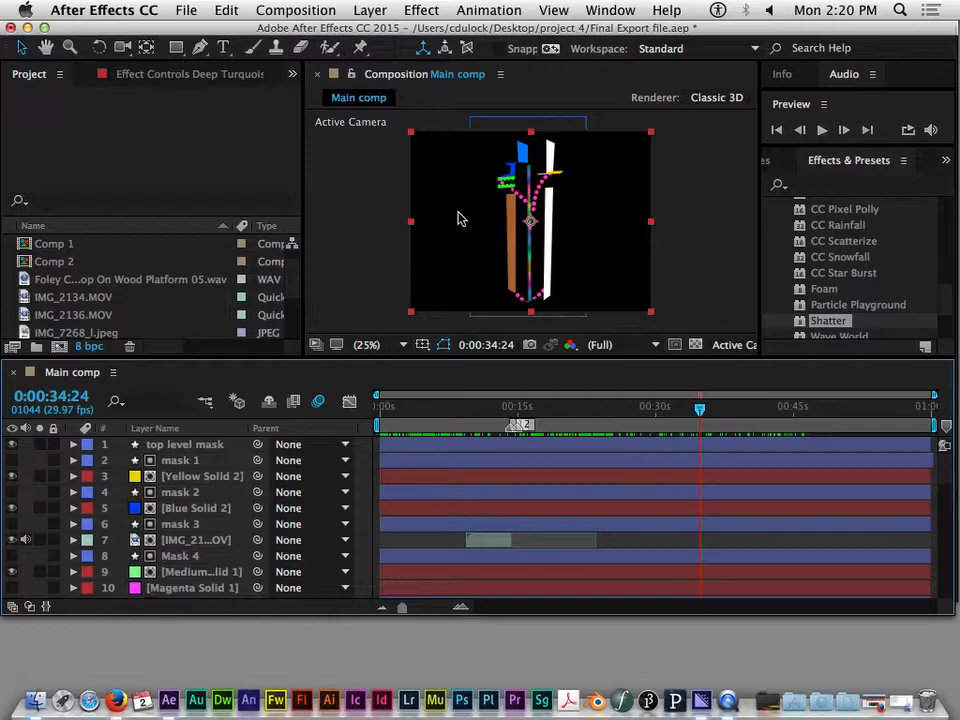
drag(700, 409, 379, 413)
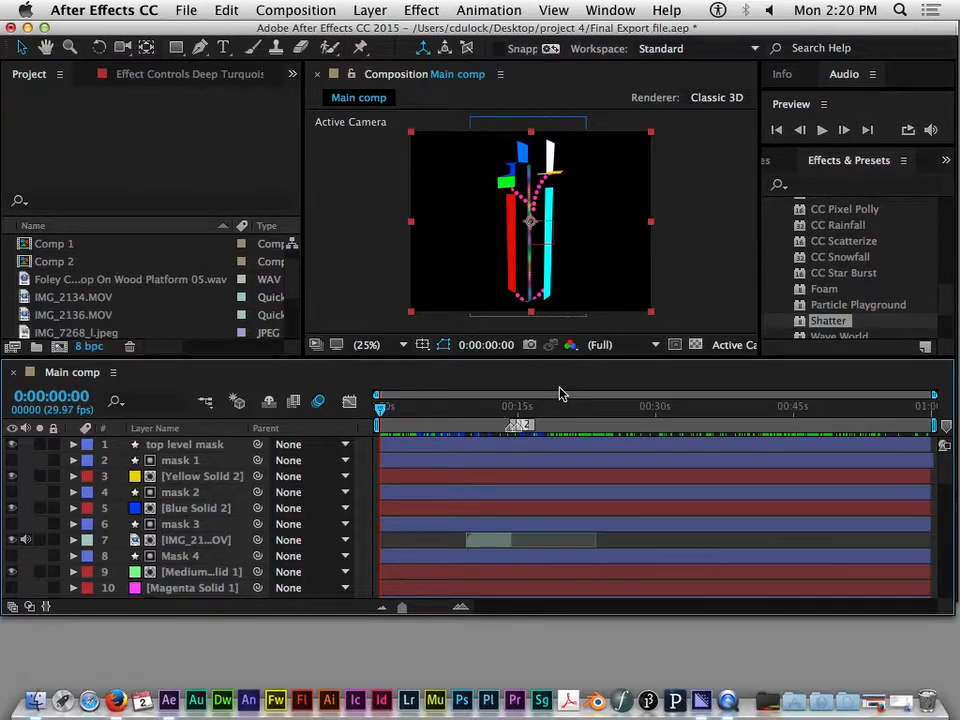
Enlarge the Audio panel to show its full level meters and volume sliders.
click(845, 76)
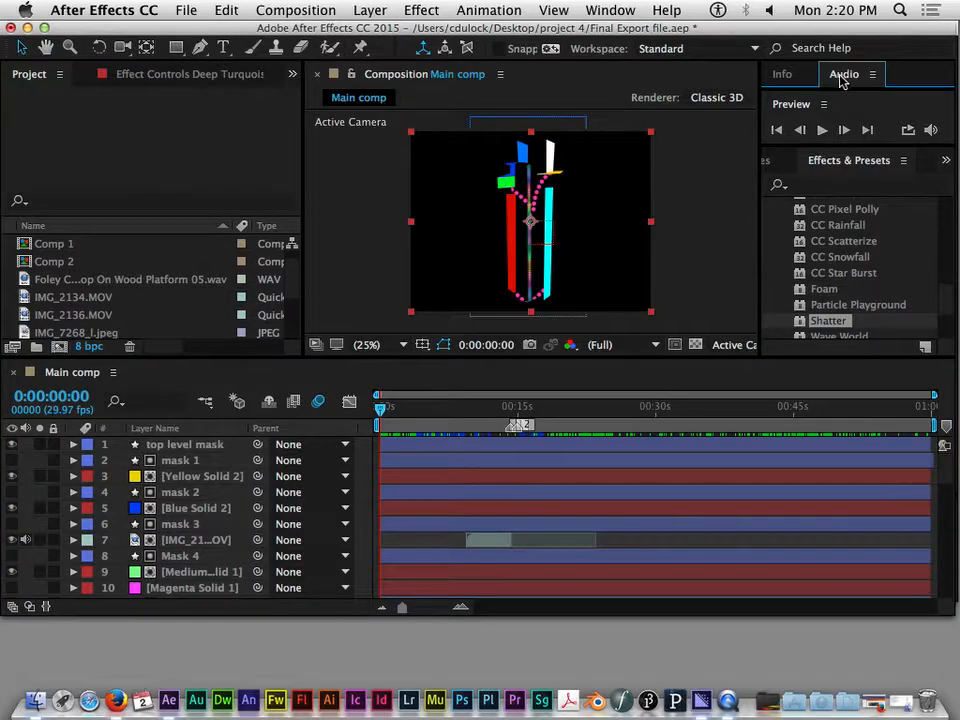
drag(845, 87, 823, 315)
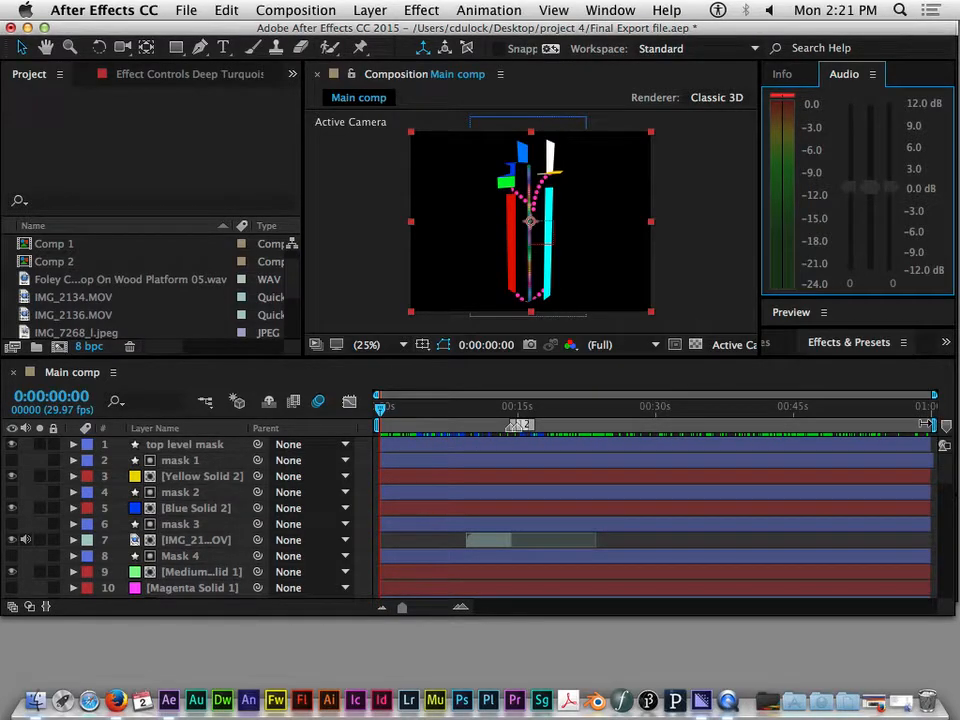
Shorten the work area to about the first 15 seconds and return the playhead to 0:00:00:00.
drag(930, 425, 519, 423)
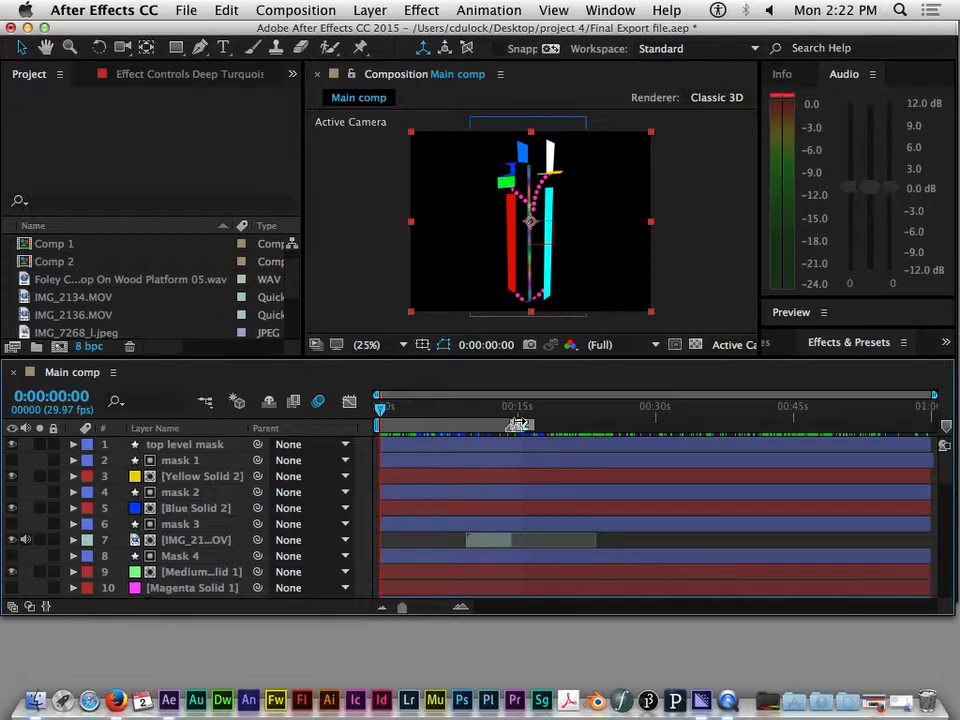
click(526, 426)
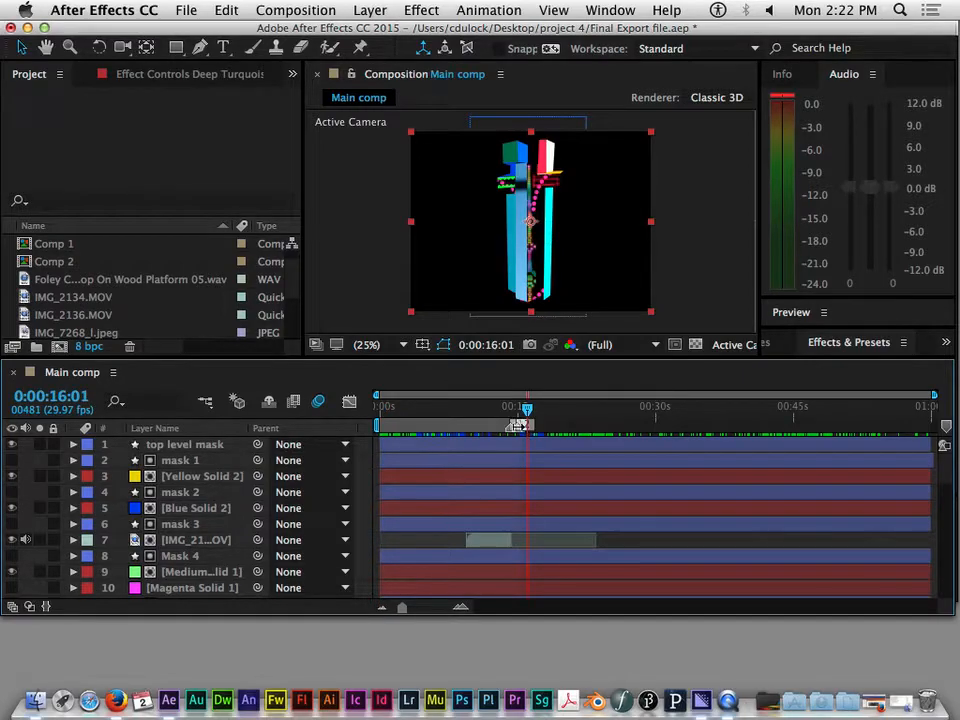
mouse_move(519, 424)
mouse_down()
mouse_move(731, 431)
mouse_move(563, 418)
mouse_move(767, 450)
mouse_move(955, 447)
mouse_up()
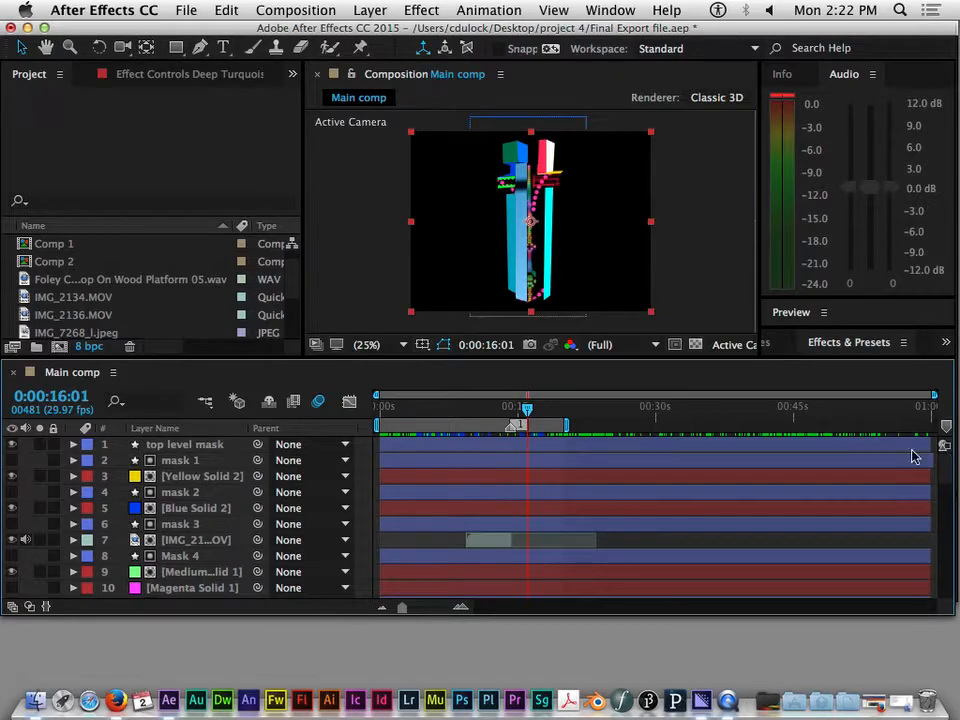
drag(510, 428, 958, 441)
drag(567, 428, 357, 411)
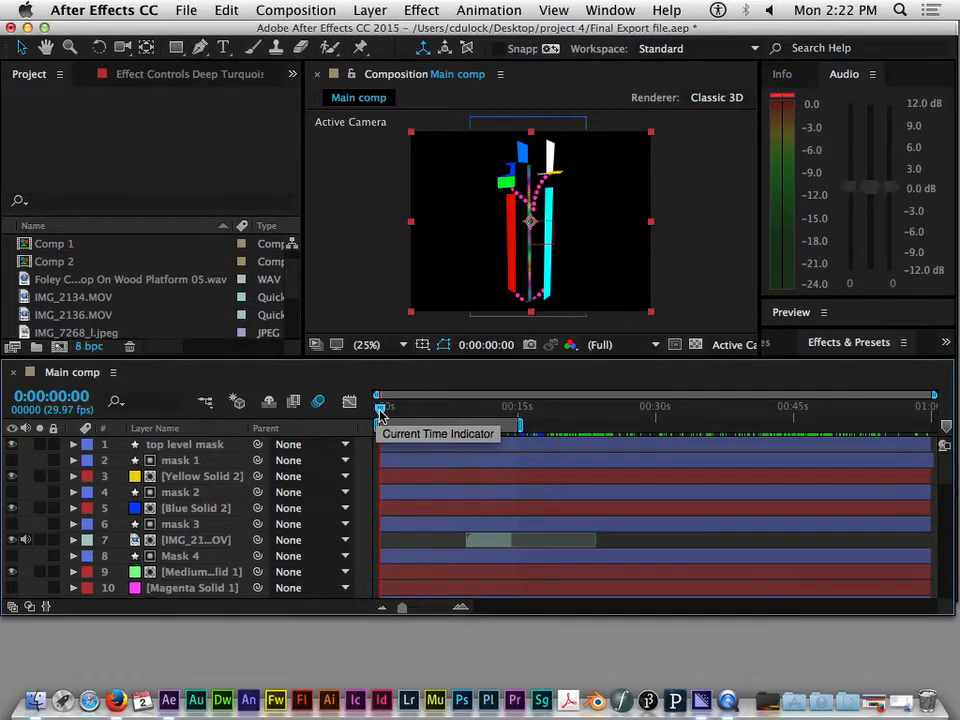
Adjust the system volume, play a preview of the work area with sound, and stop it at 0:00:09:01.
key(XF86AudioLowerVolume)
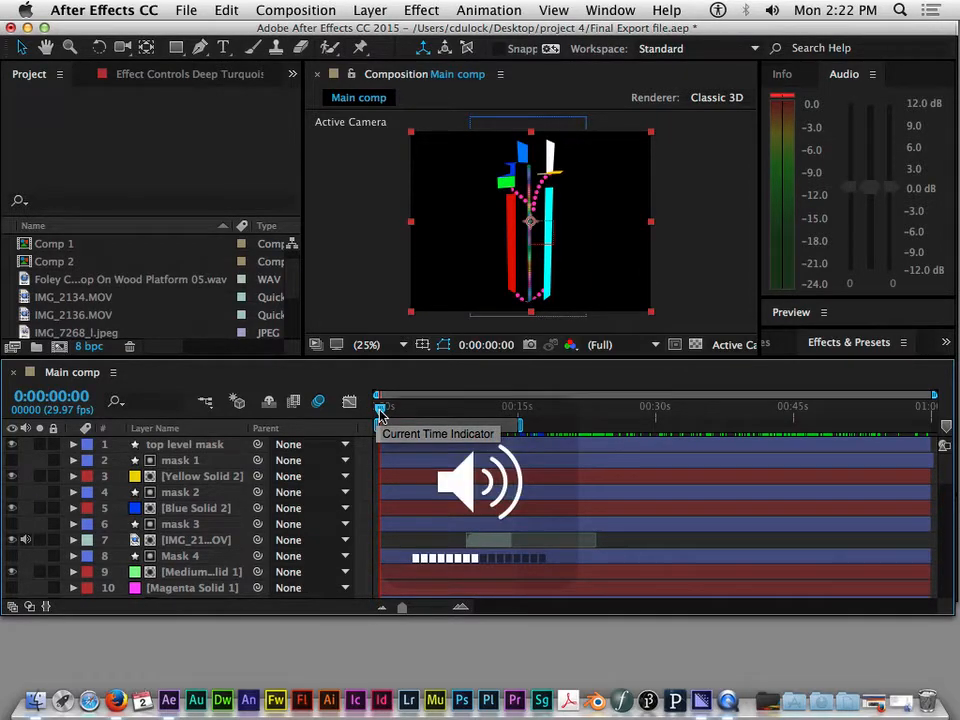
key(XF86AudioRaiseVolume)
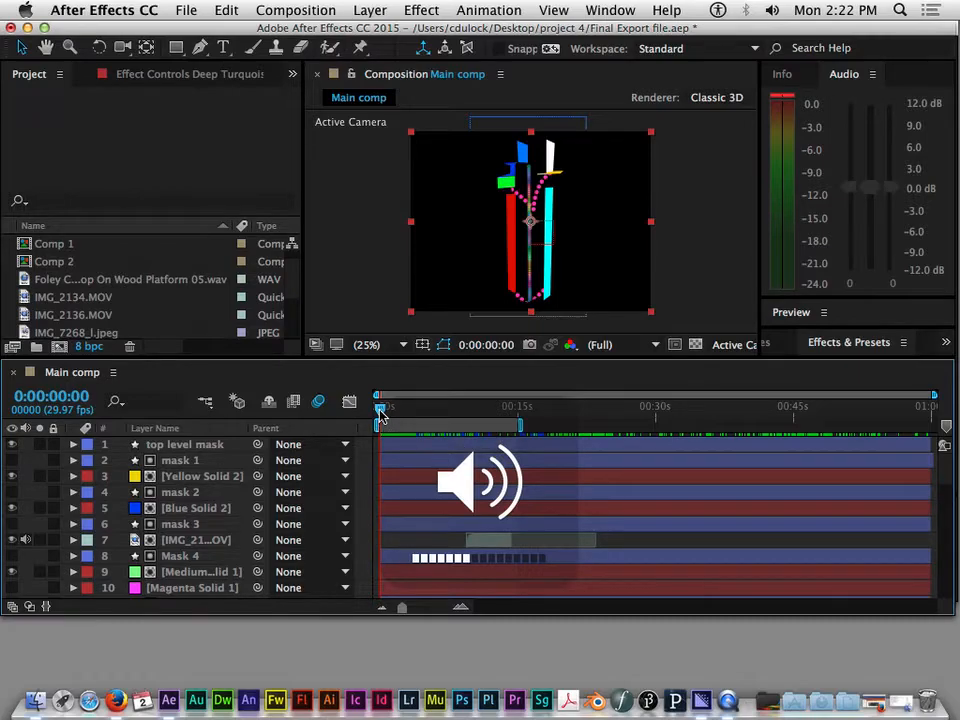
key(XF86AudioRaiseVolume)
key(XF86AudioRaiseVolume)
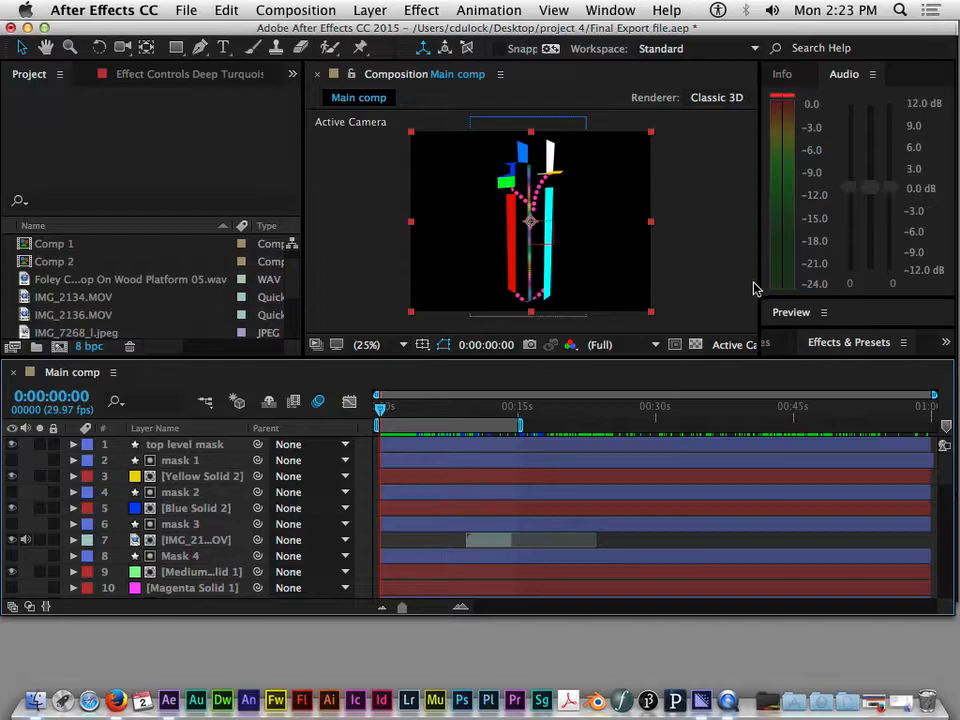
key(space)
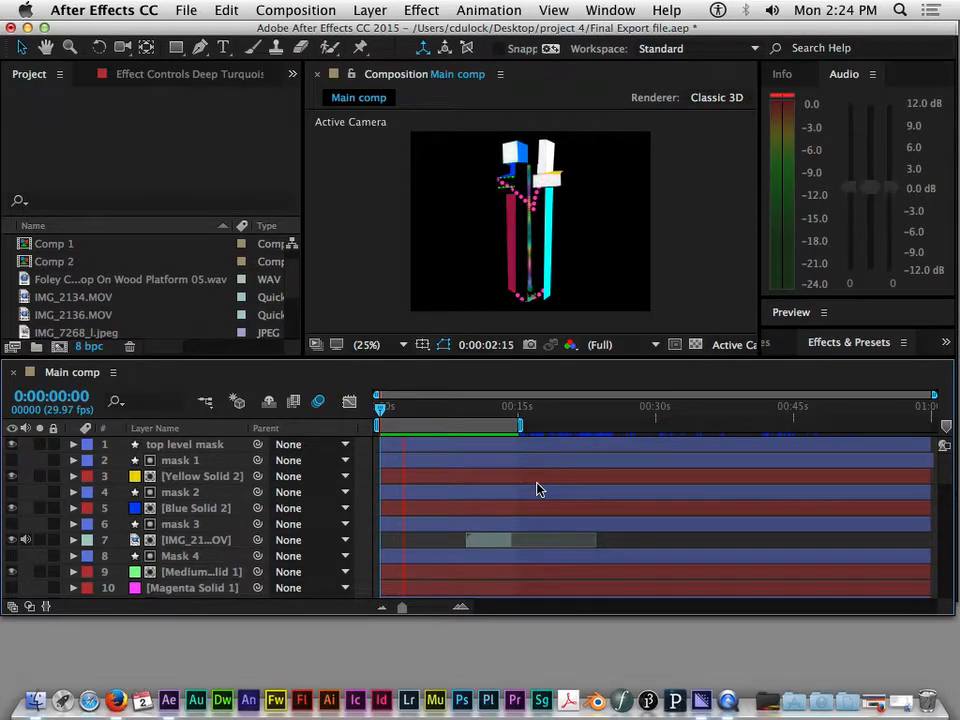
click(489, 543)
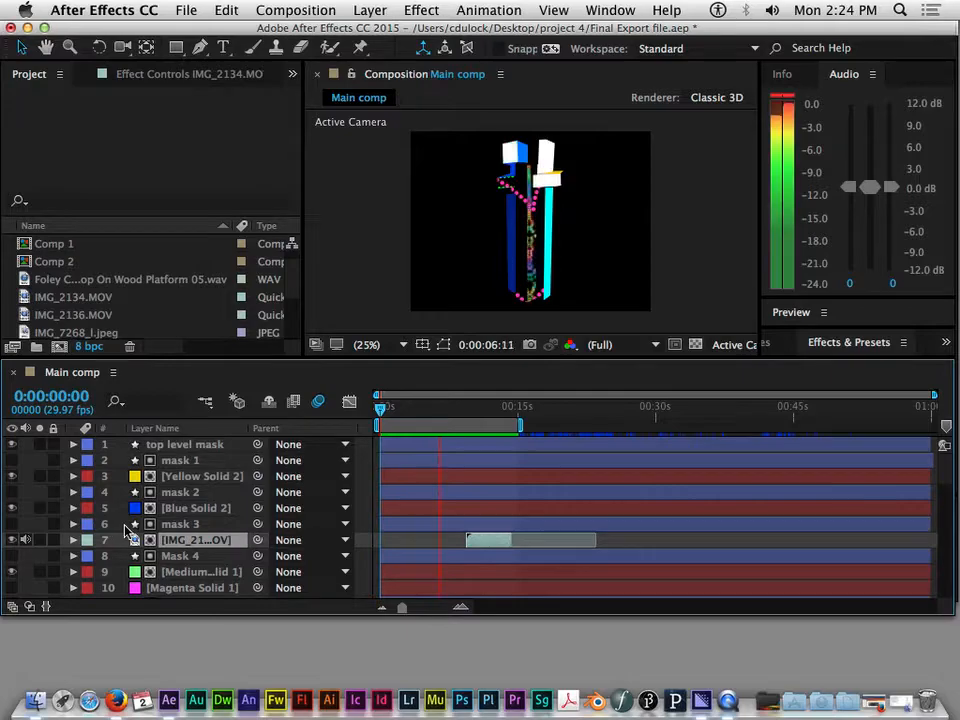
scroll(225, 510, down, 8)
scroll(236, 510, down, 5)
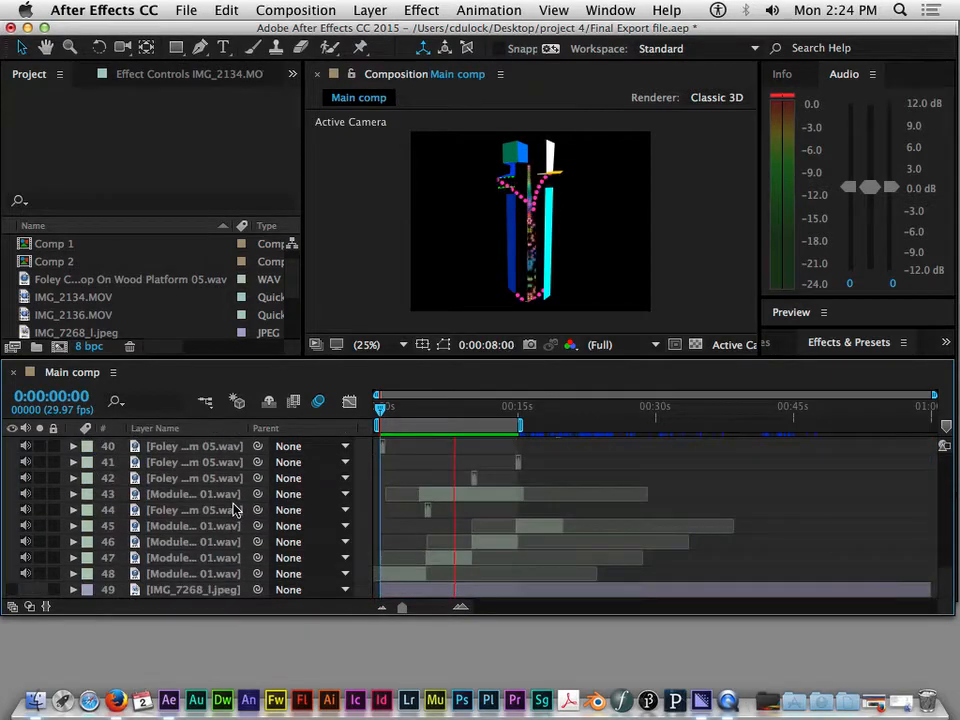
key(space)
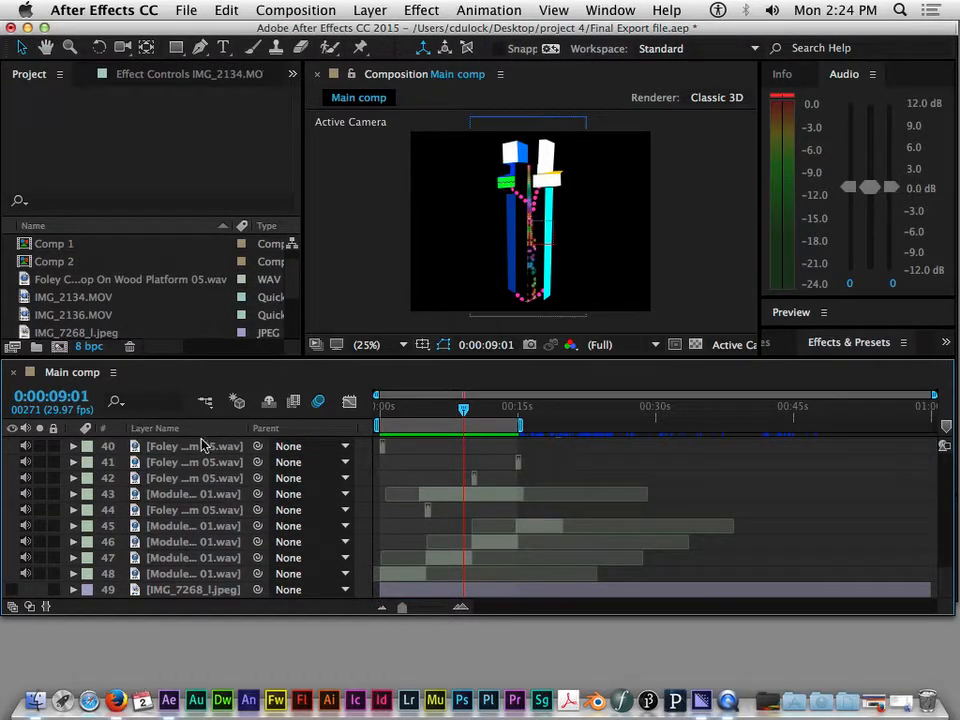
Reveal the Audio Levels property and its values for the Foley wav on layer 36, showing the layer switches again.
scroll(274, 478, up, 1)
scroll(470, 480, up, 5)
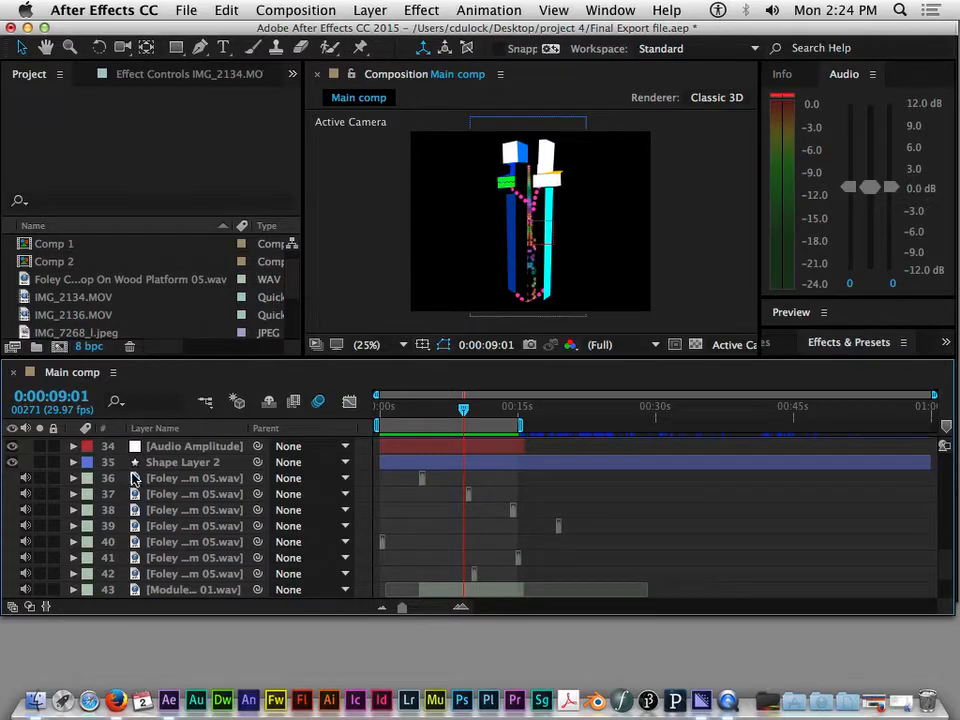
click(73, 478)
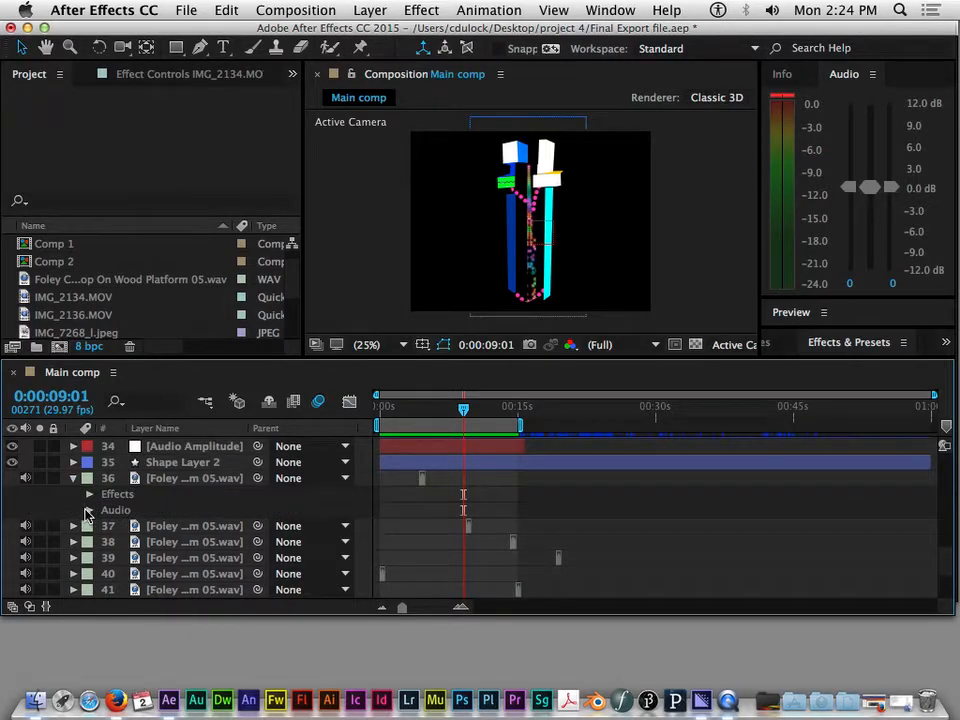
click(88, 511)
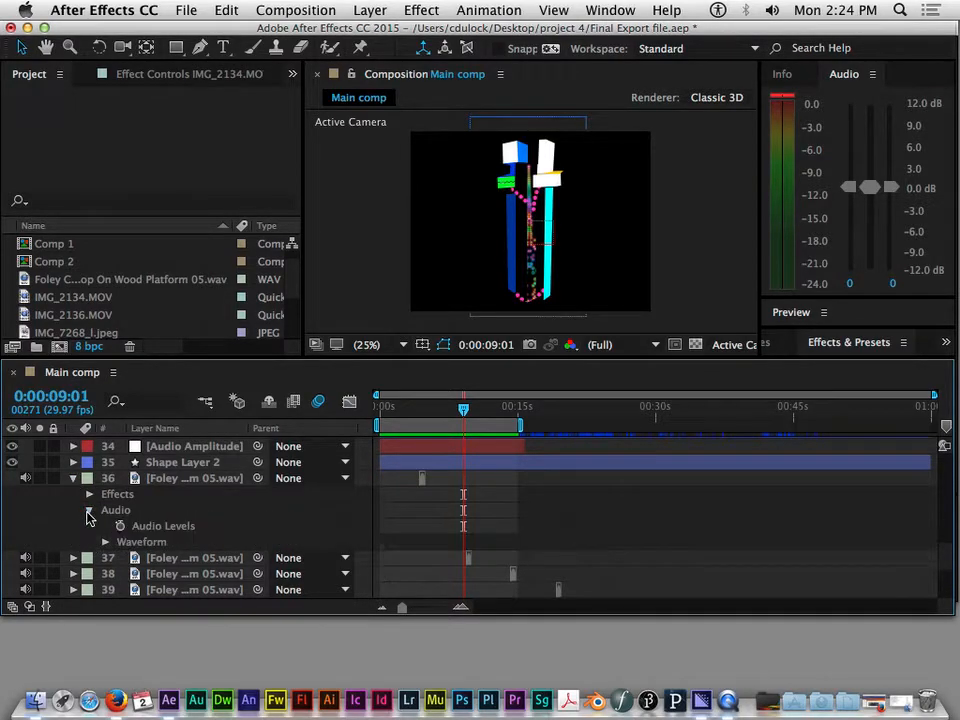
click(141, 531)
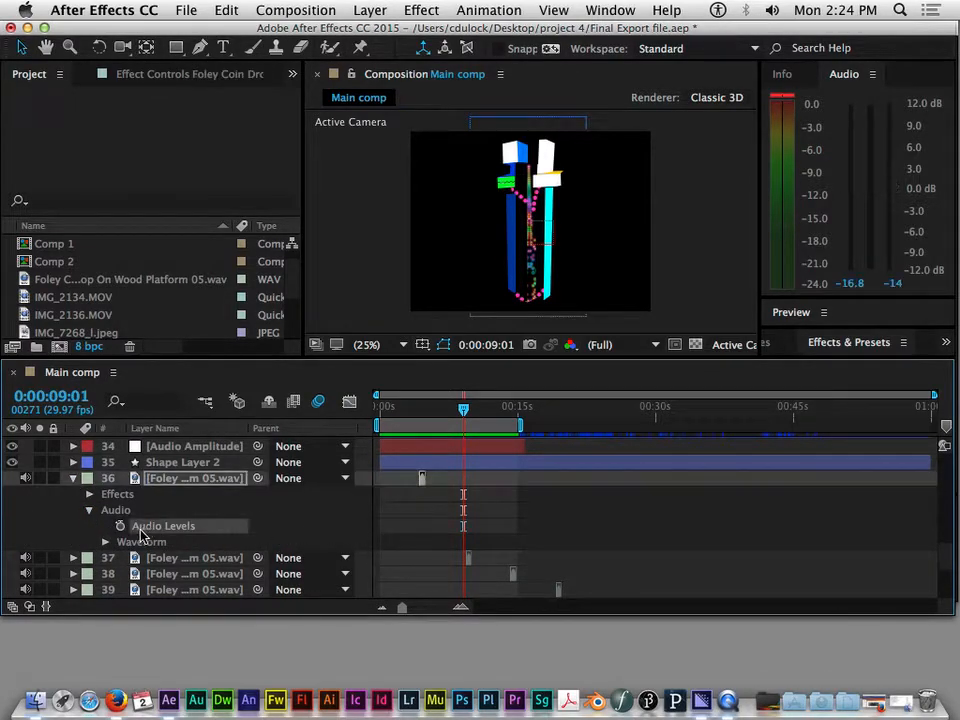
click(12, 606)
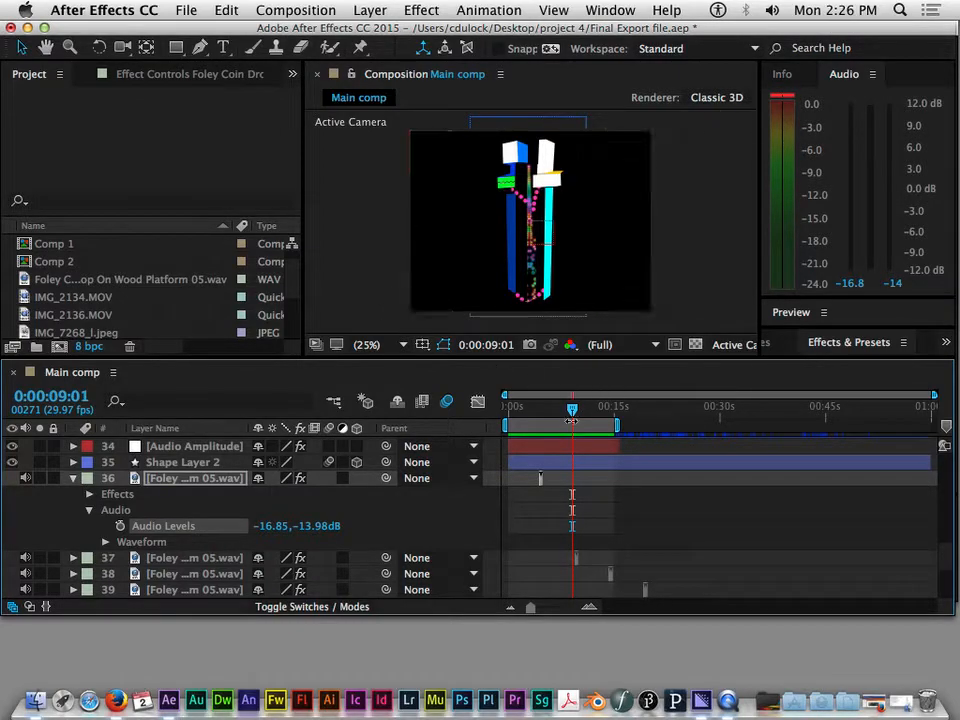
Shift the work area to about 15–30 seconds and place the playhead at 0:00:15:29.
mouse_move(574, 409)
mouse_down()
mouse_move(510, 405)
mouse_move(585, 418)
mouse_move(541, 420)
mouse_move(512, 410)
mouse_move(594, 416)
mouse_move(534, 420)
mouse_move(585, 418)
mouse_up()
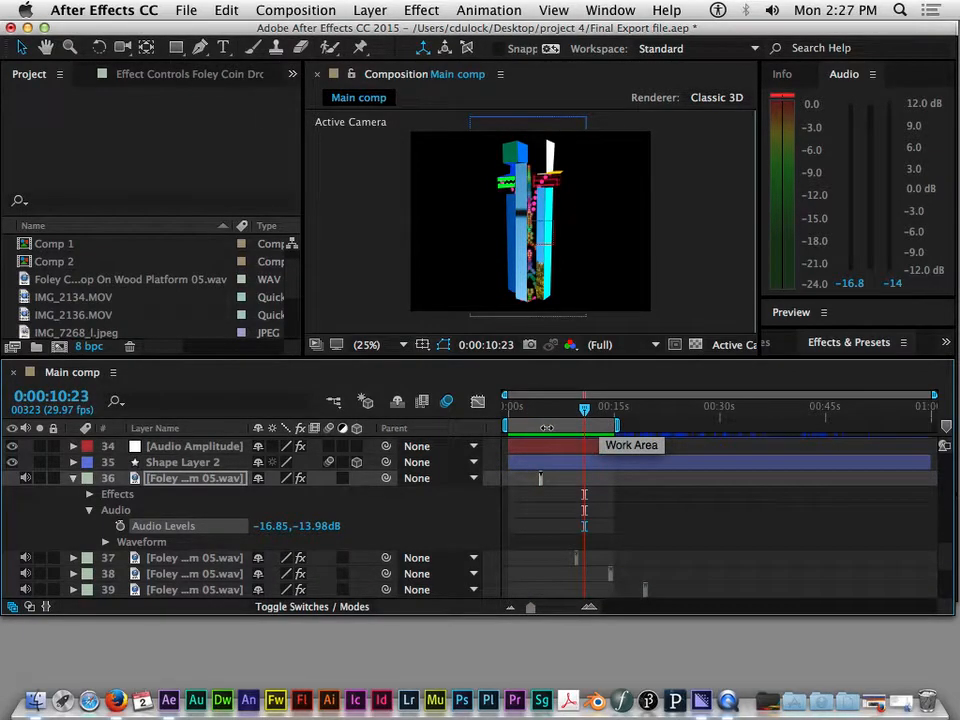
drag(547, 427, 666, 432)
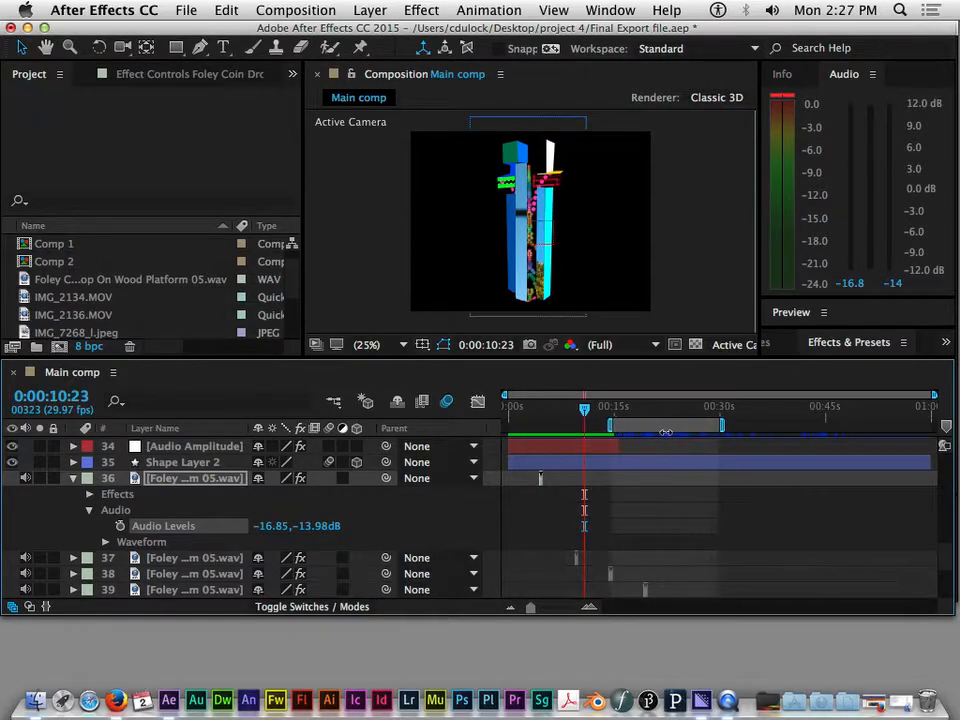
click(620, 410)
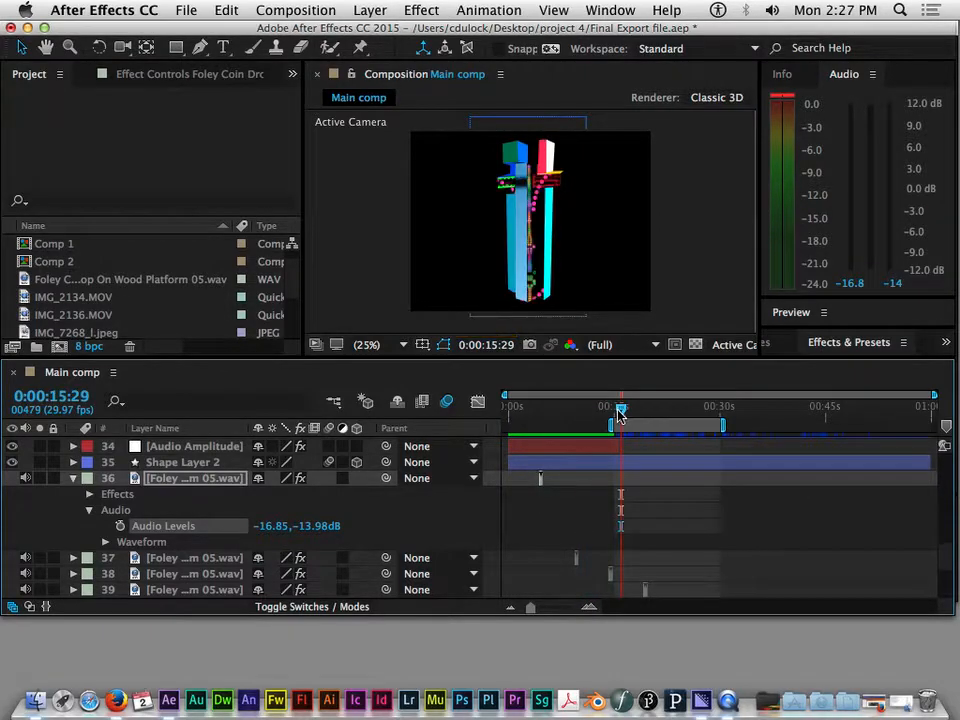
Play a preview of the 15–30 second work area with sound and stop it at 0:00:20:18.
key(space)
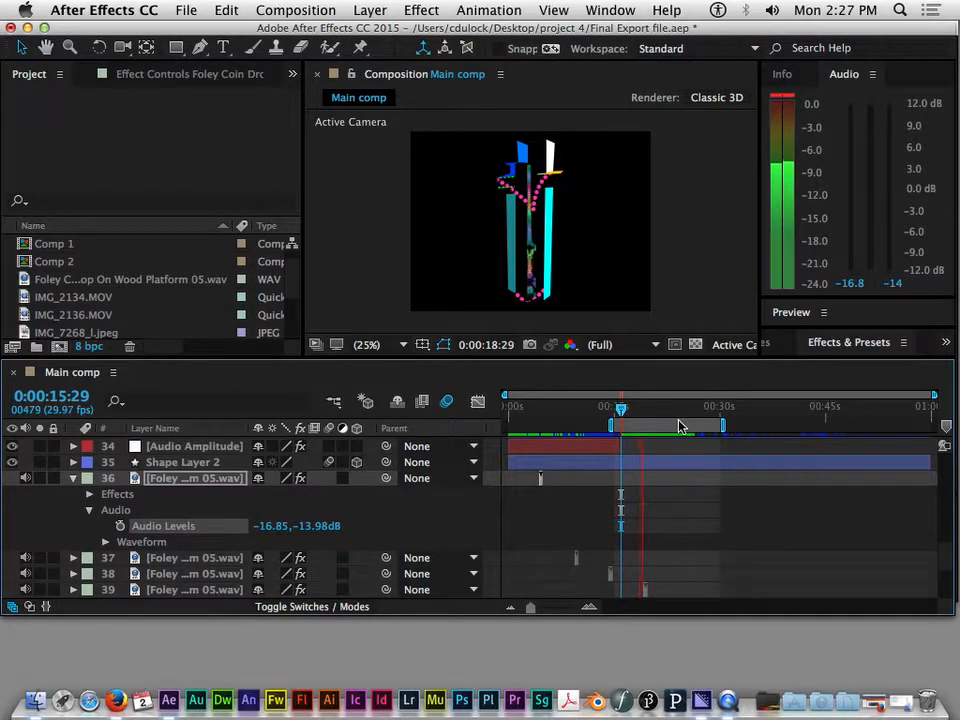
key(space)
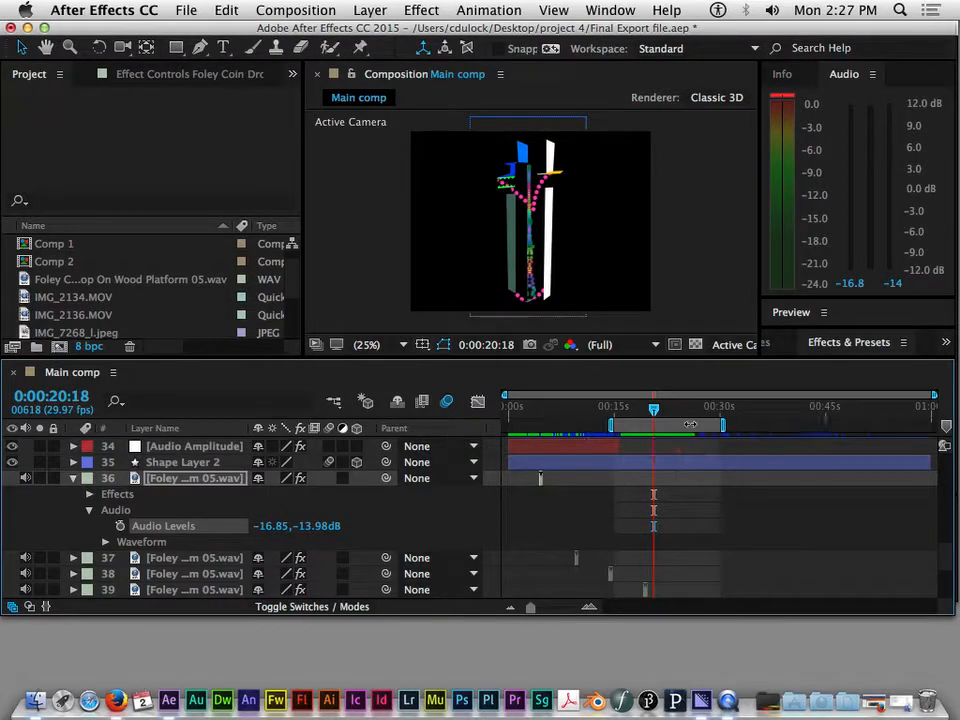
Extend the work area's start back to the beginning of the composition and collapse the properties of layer 36.
drag(611, 426, 506, 426)
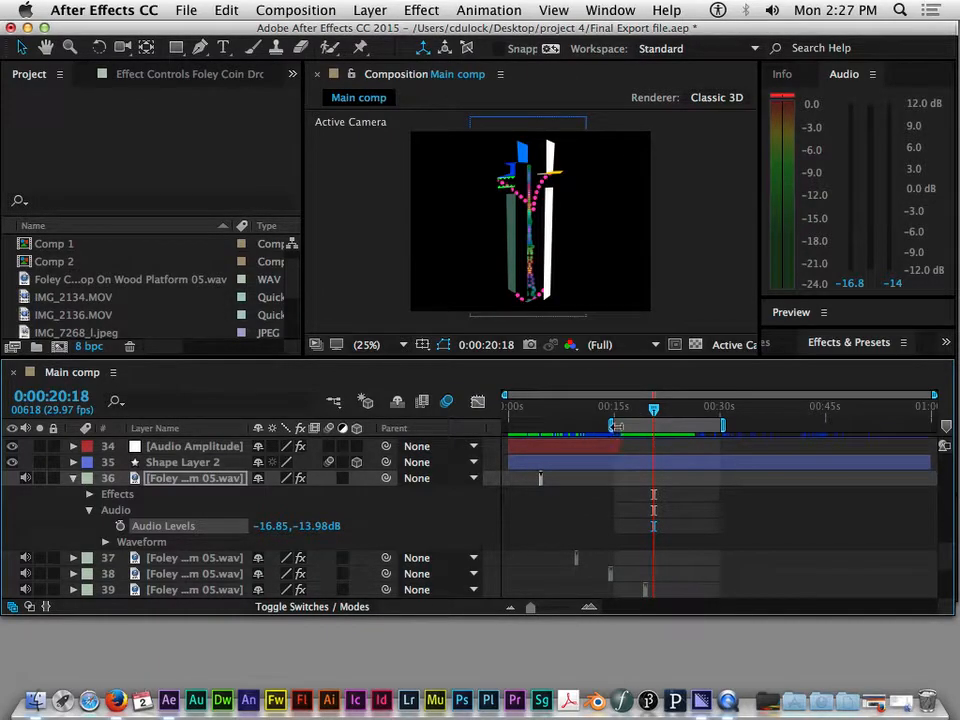
click(71, 480)
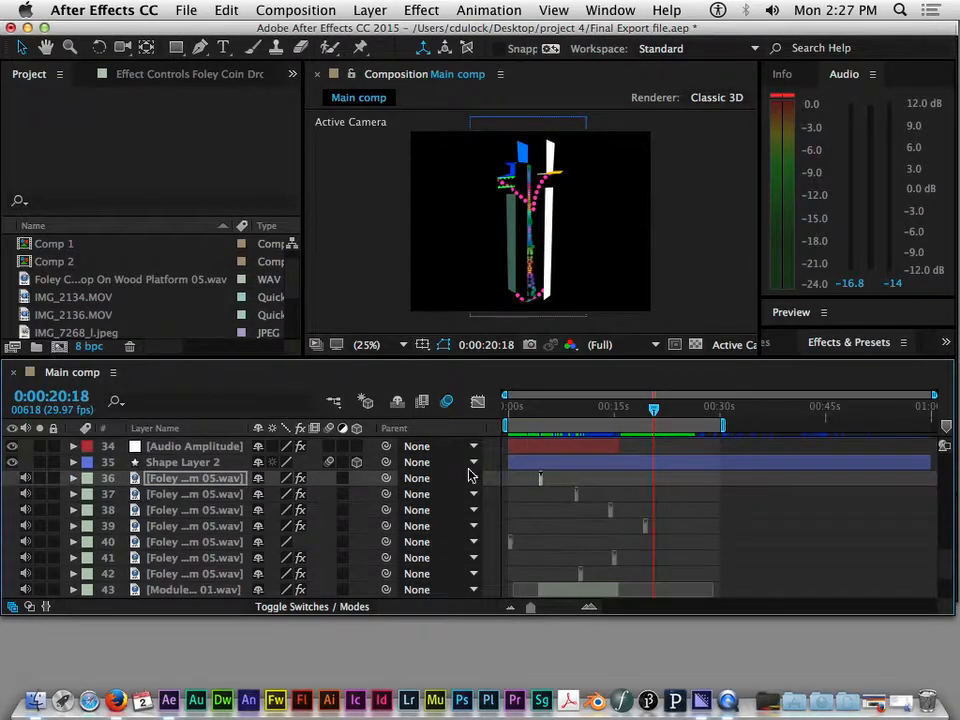
Scrub from 0:00:14:23 back to about 0:00:09:05 to check where the masking layer 26 ends among the shape masks.
drag(655, 411, 613, 418)
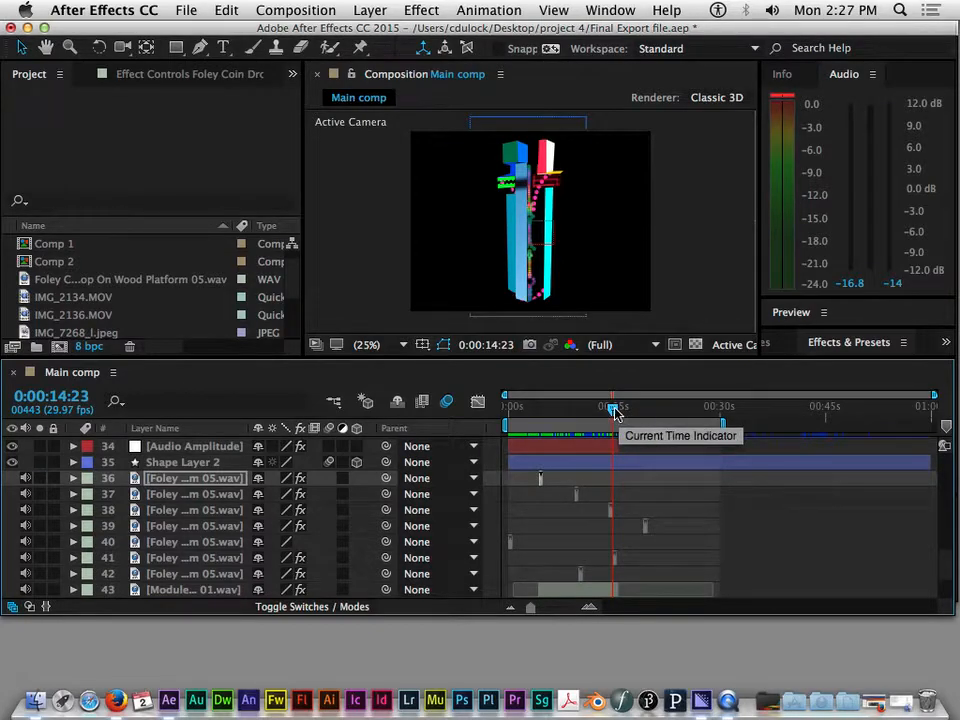
scroll(705, 471, up, 5)
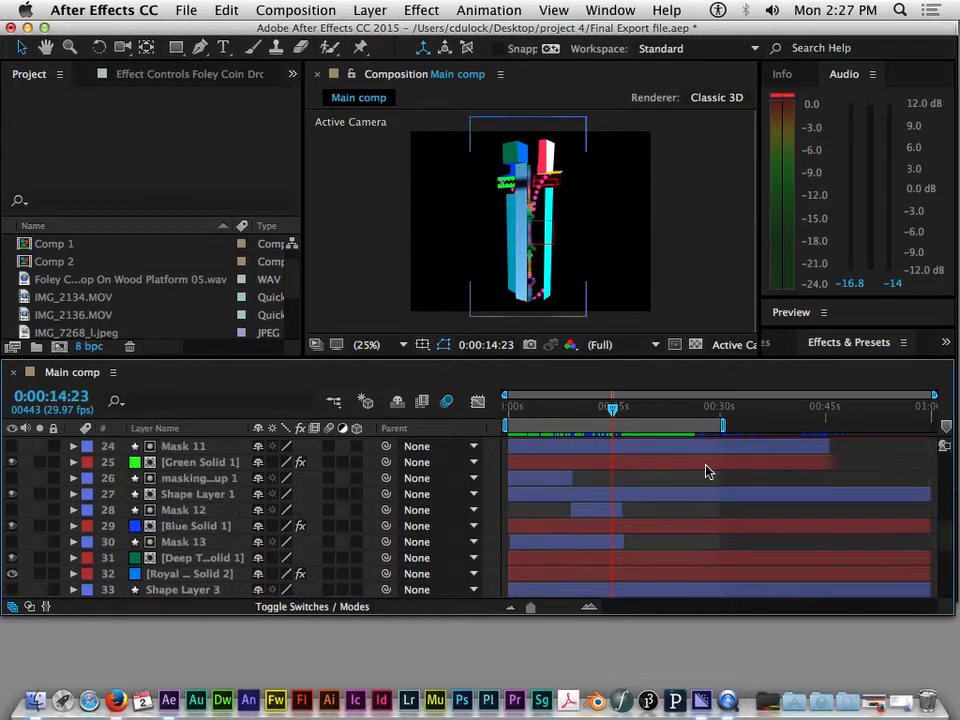
drag(613, 408, 567, 416)
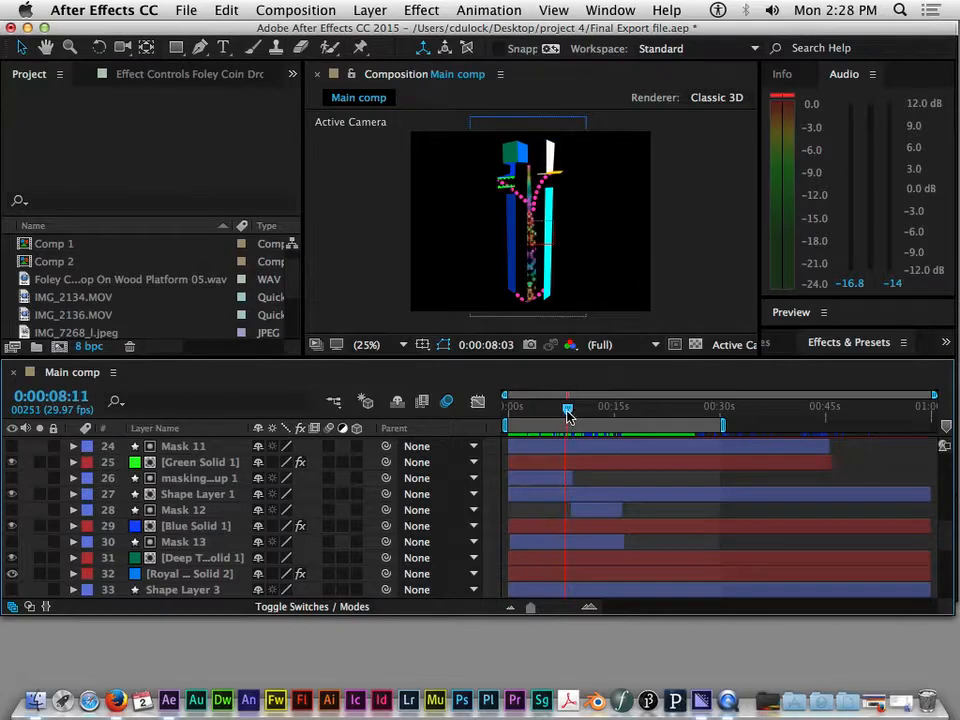
click(558, 480)
drag(568, 410, 573, 410)
Shift the Mask 12 layer slightly earlier to overlap the end of layer 26, and place the playhead at 0:00:08:19.
click(584, 517)
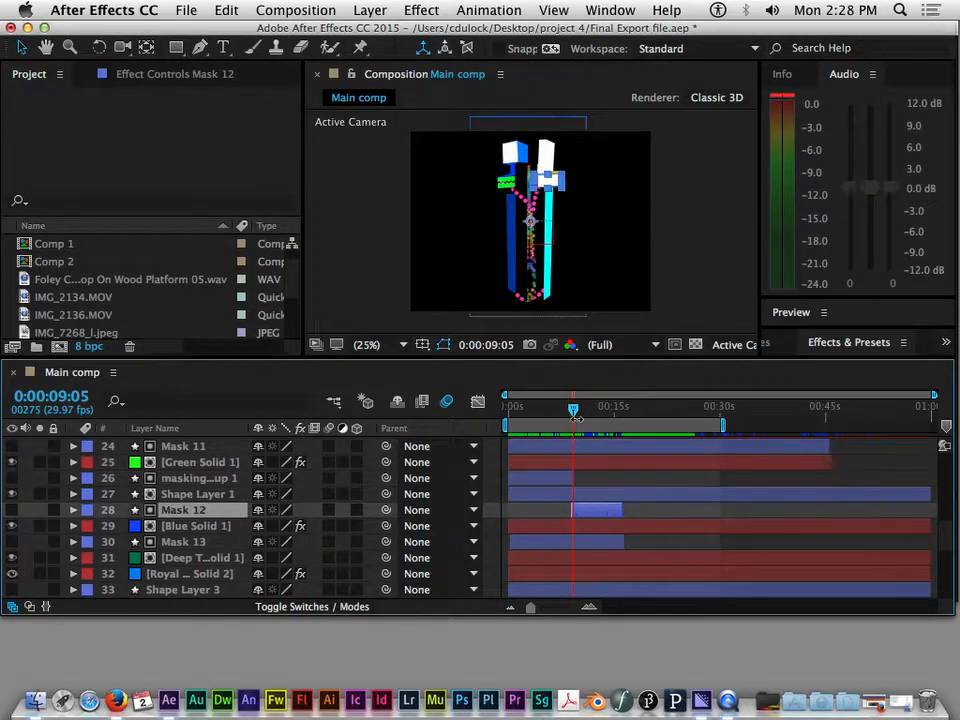
drag(573, 408, 578, 413)
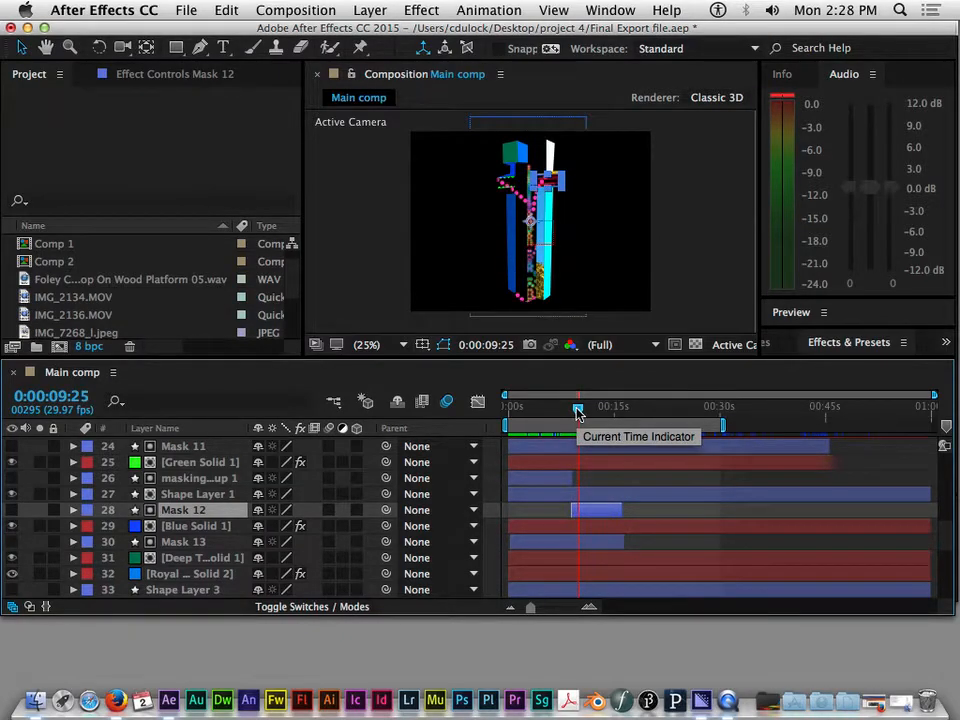
drag(578, 413, 565, 414)
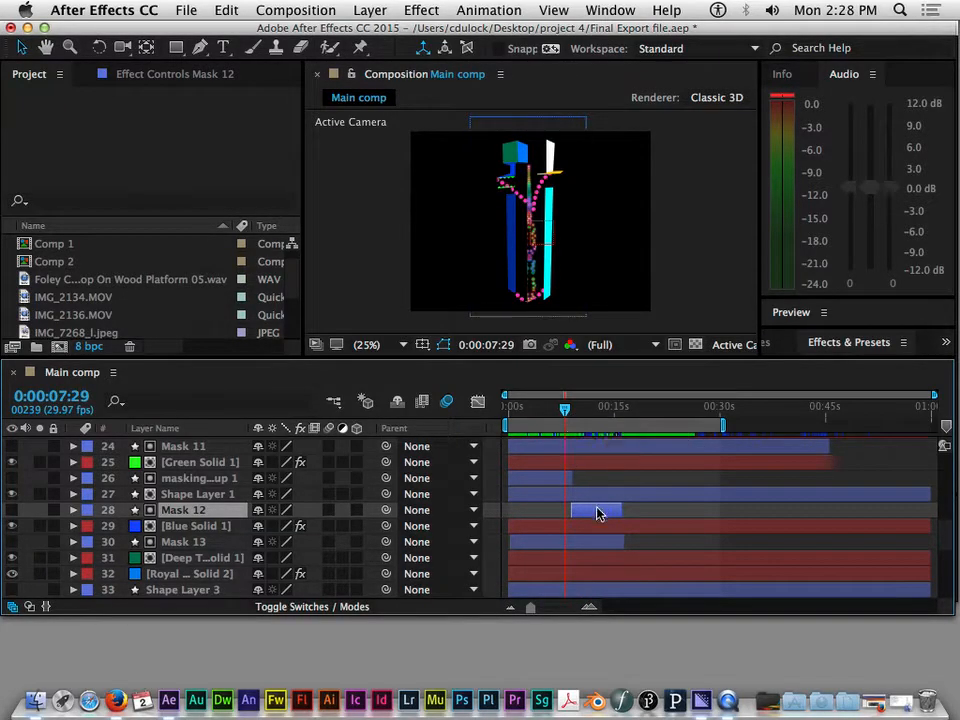
drag(593, 510, 600, 510)
drag(590, 520, 583, 516)
drag(565, 409, 571, 414)
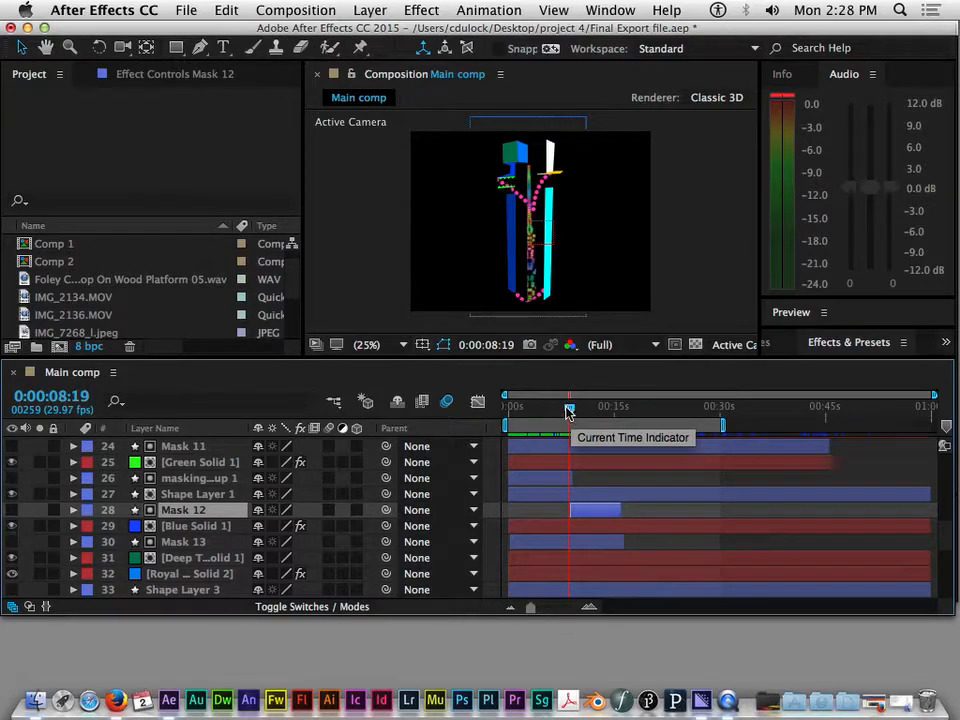
Return the playhead to 0:00:00:00 and extend the work area's end to the end of the composition.
key(Home)
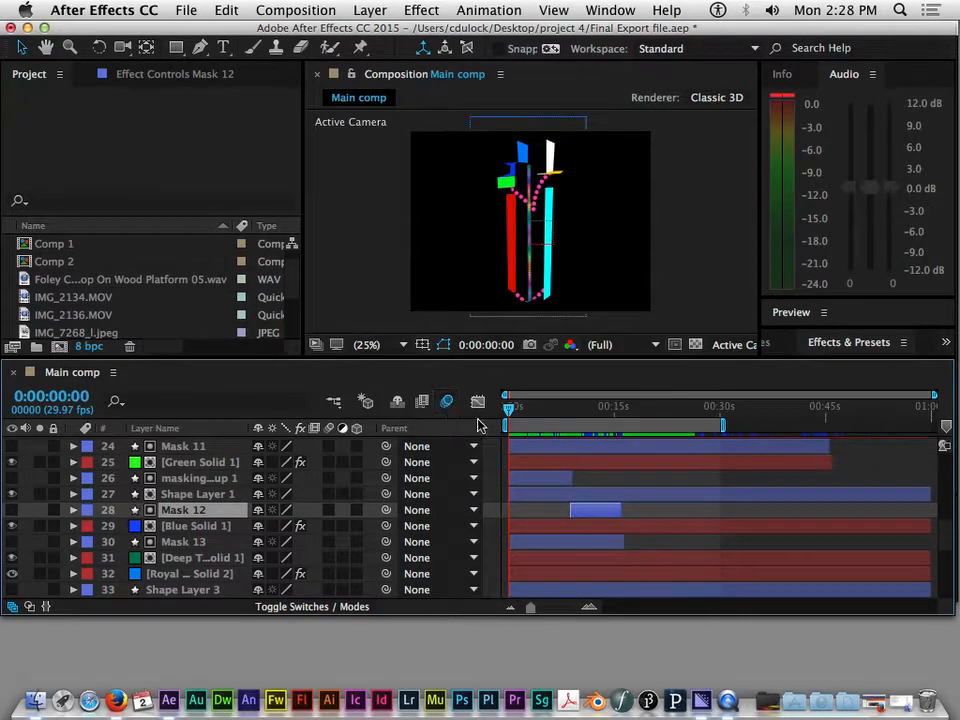
mouse_move(505, 415)
mouse_down()
mouse_move(523, 409)
mouse_move(510, 412)
mouse_up()
drag(509, 411, 492, 409)
drag(723, 425, 935, 425)
Scrub the frames around 0:00:45 where Mask 11 and Green Solid 1 end, leaving the playhead at 0:00:45:19.
drag(508, 408, 831, 421)
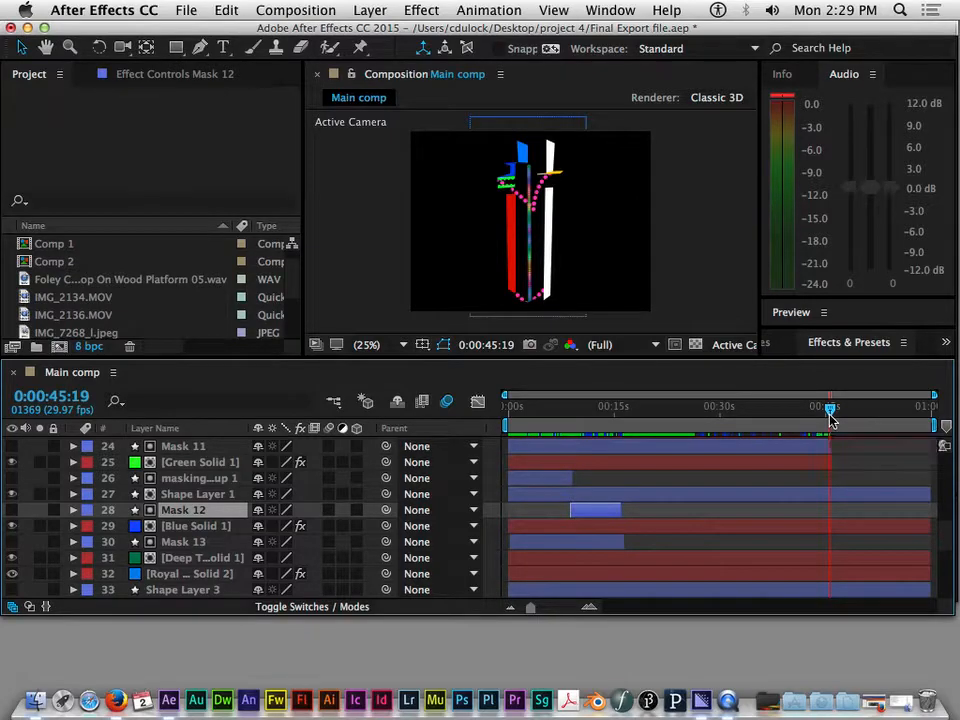
mouse_move(831, 421)
mouse_down()
mouse_move(920, 414)
mouse_move(828, 417)
mouse_up()
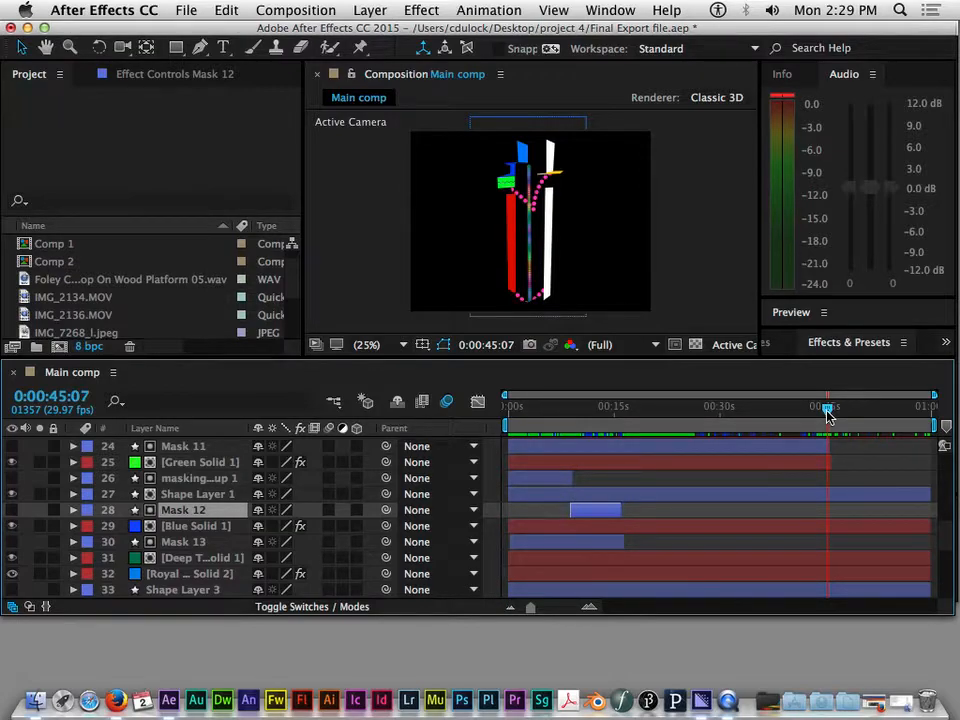
mouse_move(828, 413)
mouse_down()
mouse_move(820, 411)
mouse_move(922, 413)
mouse_move(867, 413)
mouse_move(906, 414)
mouse_move(885, 421)
mouse_move(848, 413)
mouse_move(926, 413)
mouse_move(786, 416)
mouse_move(826, 419)
mouse_up()
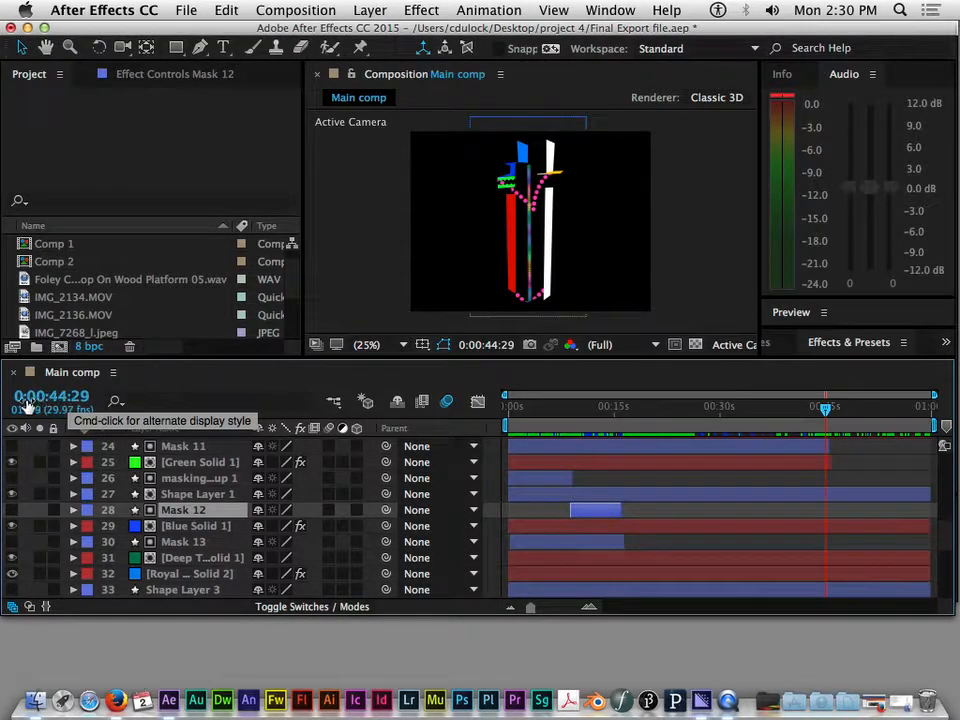
drag(827, 414, 832, 418)
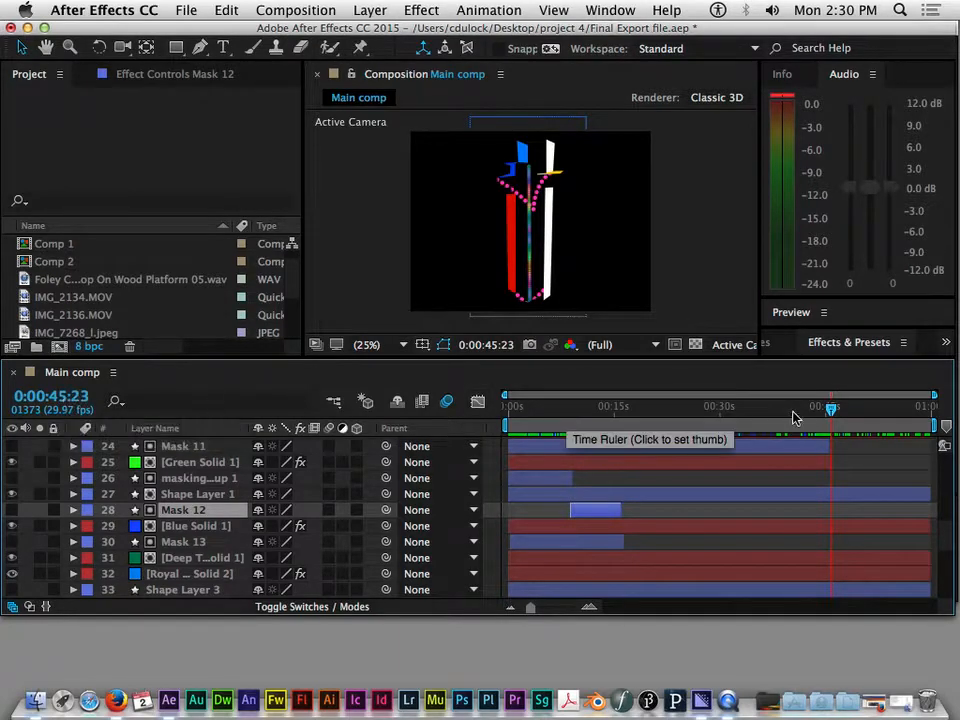
mouse_move(830, 412)
mouse_down()
mouse_move(931, 410)
mouse_move(821, 408)
mouse_move(829, 422)
mouse_move(831, 410)
mouse_up()
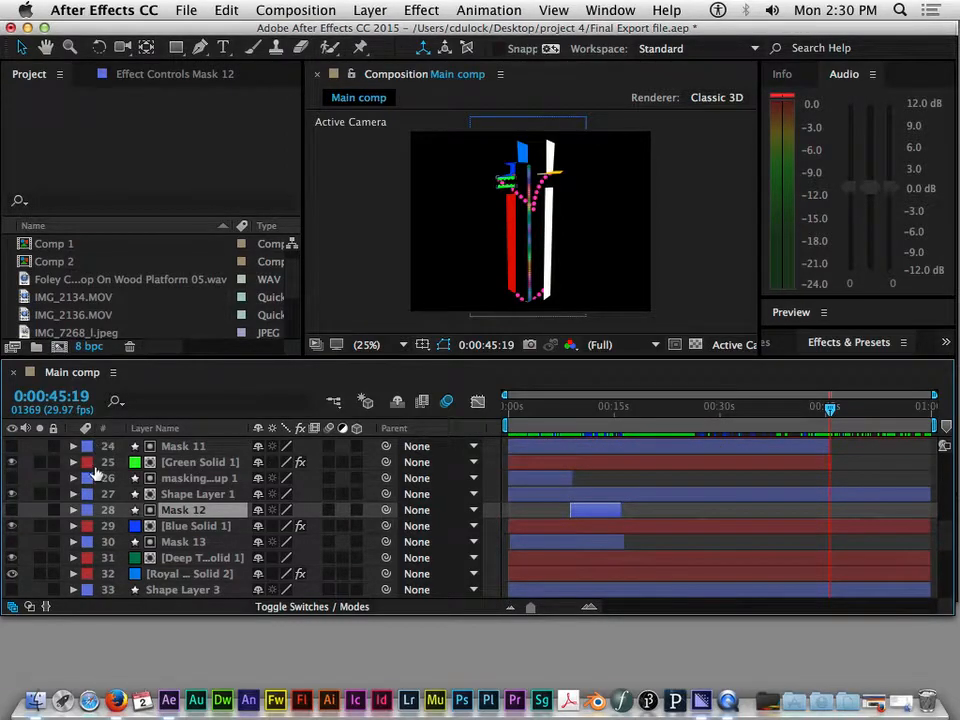
Select Mask 11, Green Solid 1 and Shape Layer 1 in turn to inspect their areas in the composition.
click(179, 449)
click(180, 464)
click(177, 496)
click(174, 462)
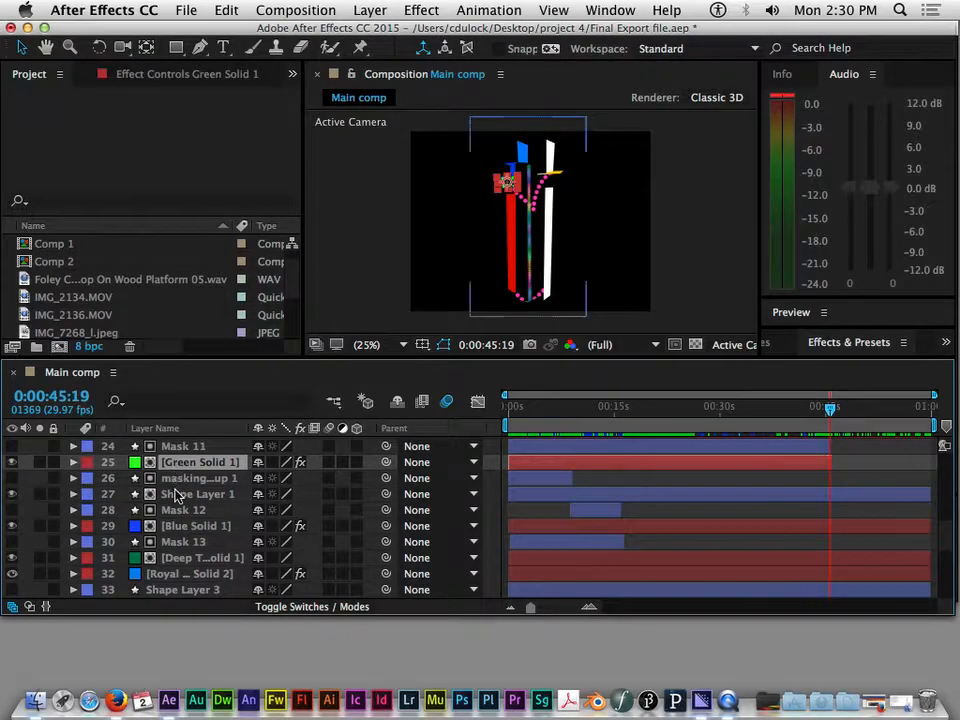
click(165, 494)
click(180, 447)
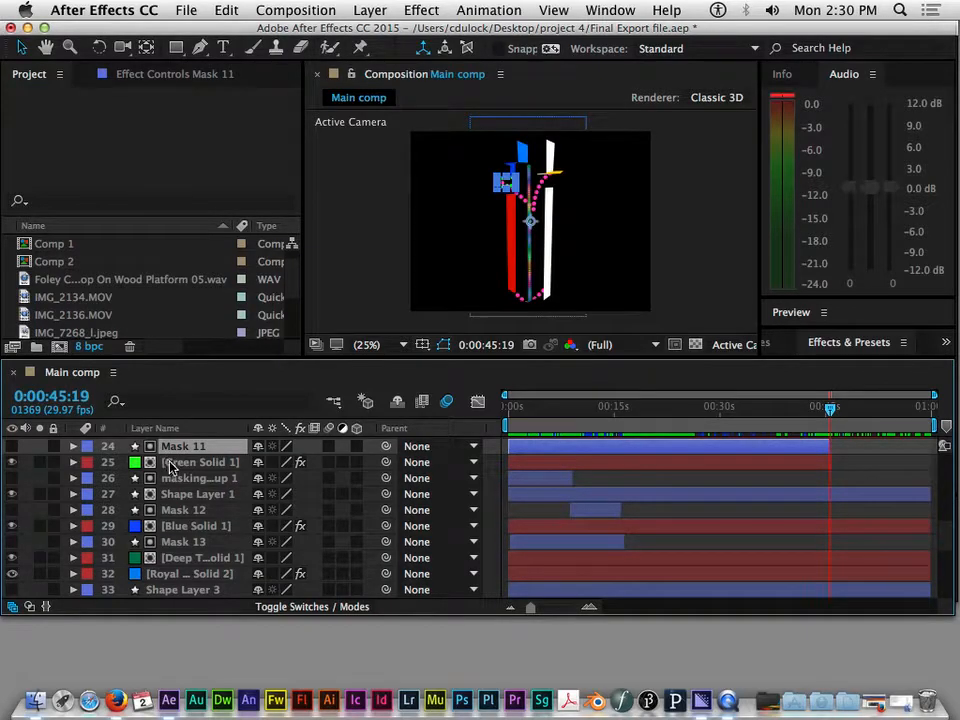
click(167, 462)
Inspect the blending mode of the top level mask layer without changing it, and hide the mode columns again.
scroll(165, 494, up, 1)
scroll(165, 494, up, 10)
click(178, 446)
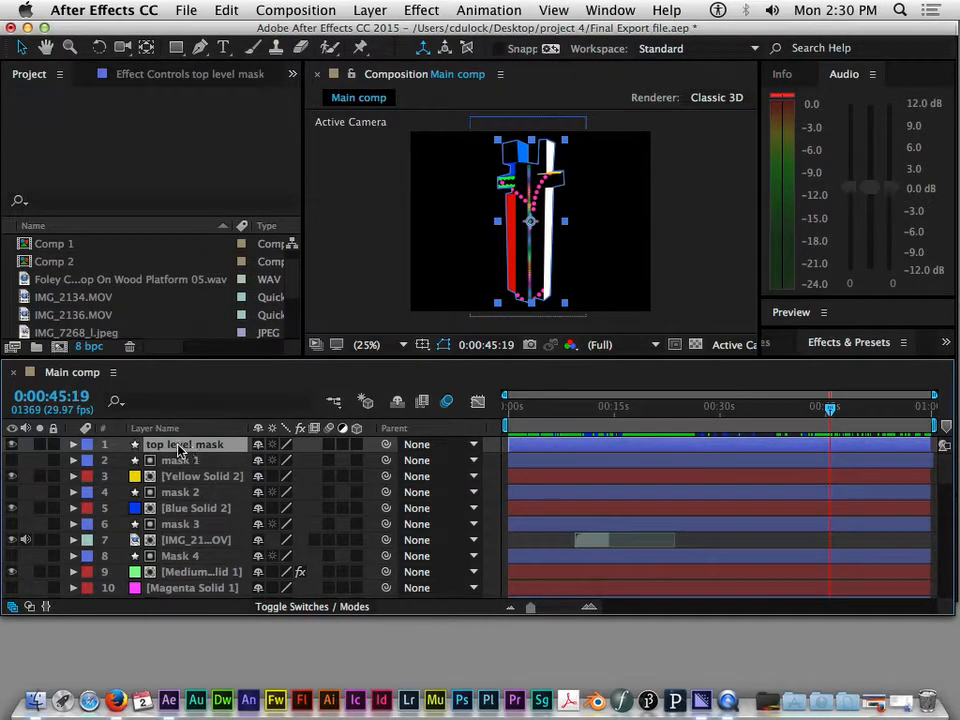
mouse_move(170, 447)
mouse_down()
mouse_move(168, 549)
mouse_move(179, 446)
mouse_up()
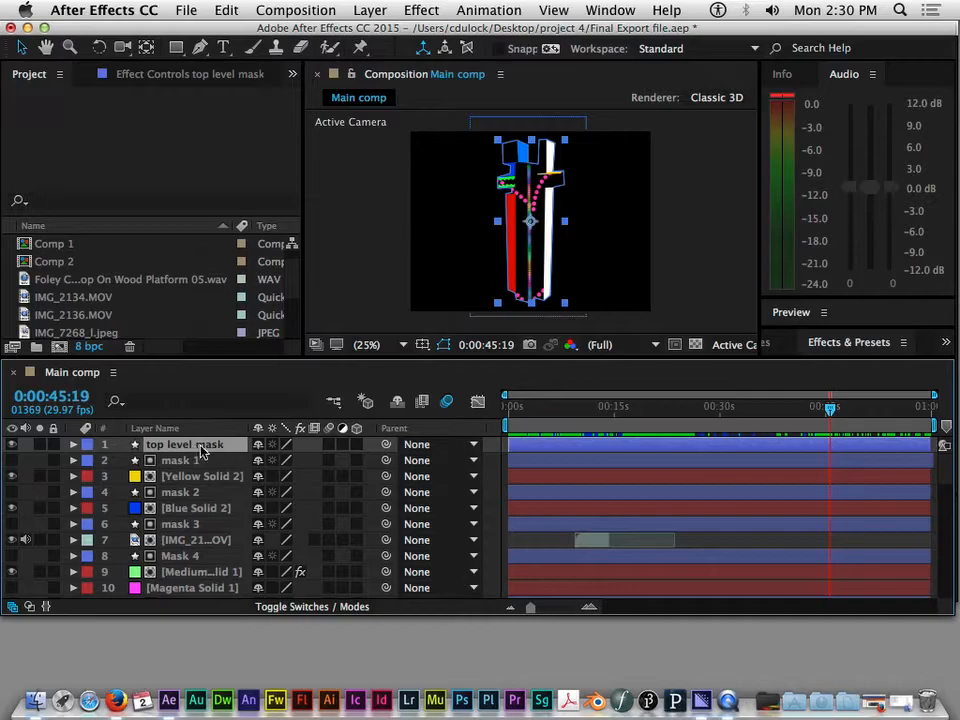
click(29, 606)
click(417, 448)
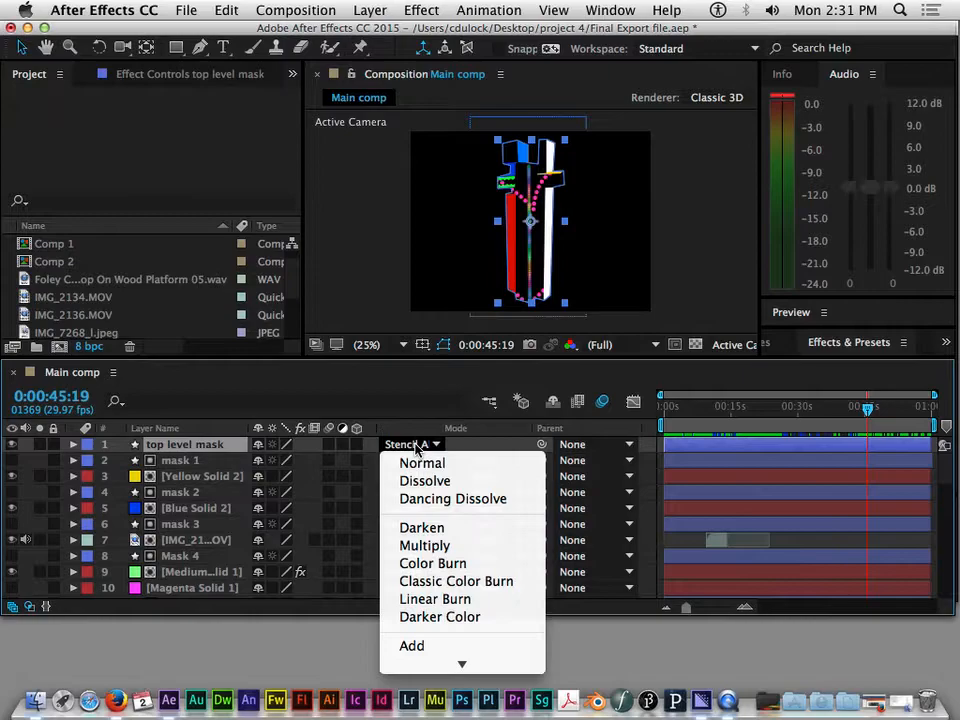
click(398, 446)
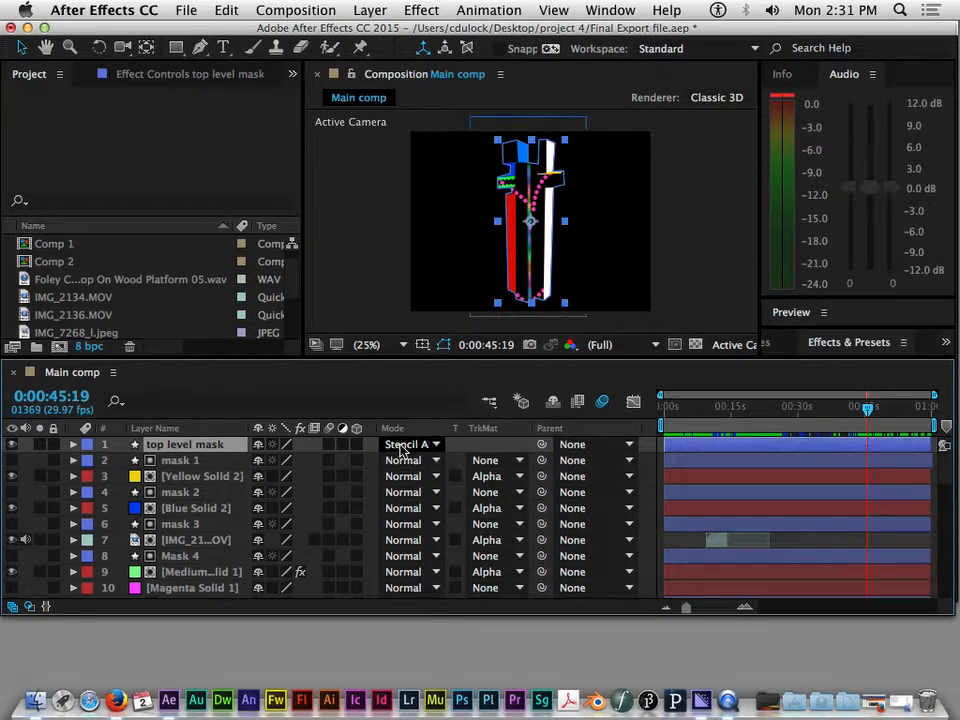
click(29, 607)
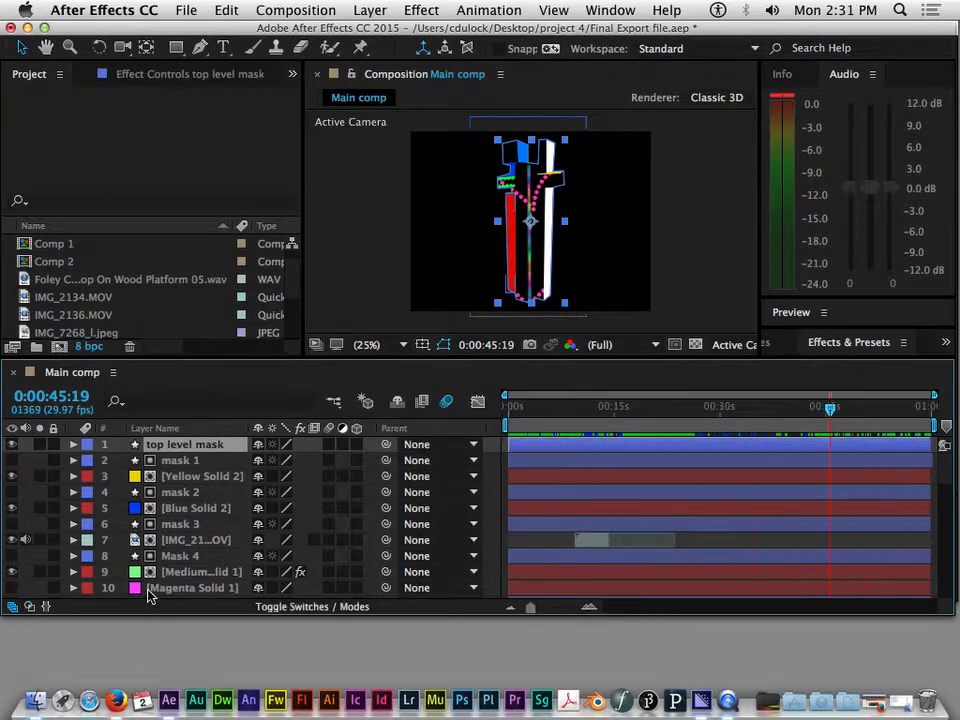
Select Yellow Solid 2 and review the visibility and audio switches of all layers down to layer 49.
click(214, 477)
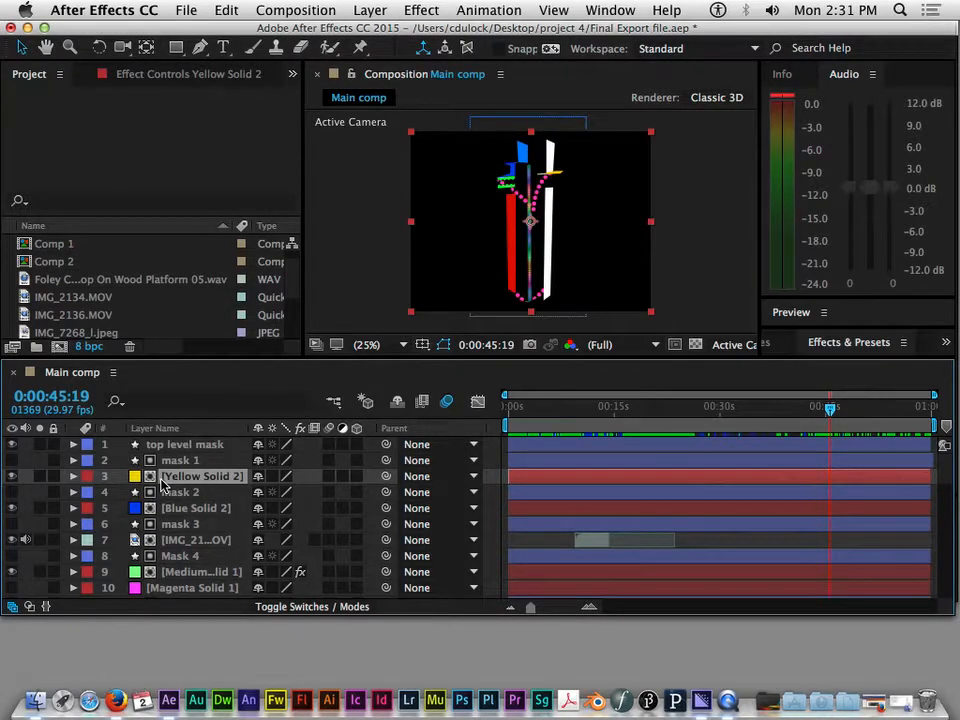
scroll(175, 498, down, 1)
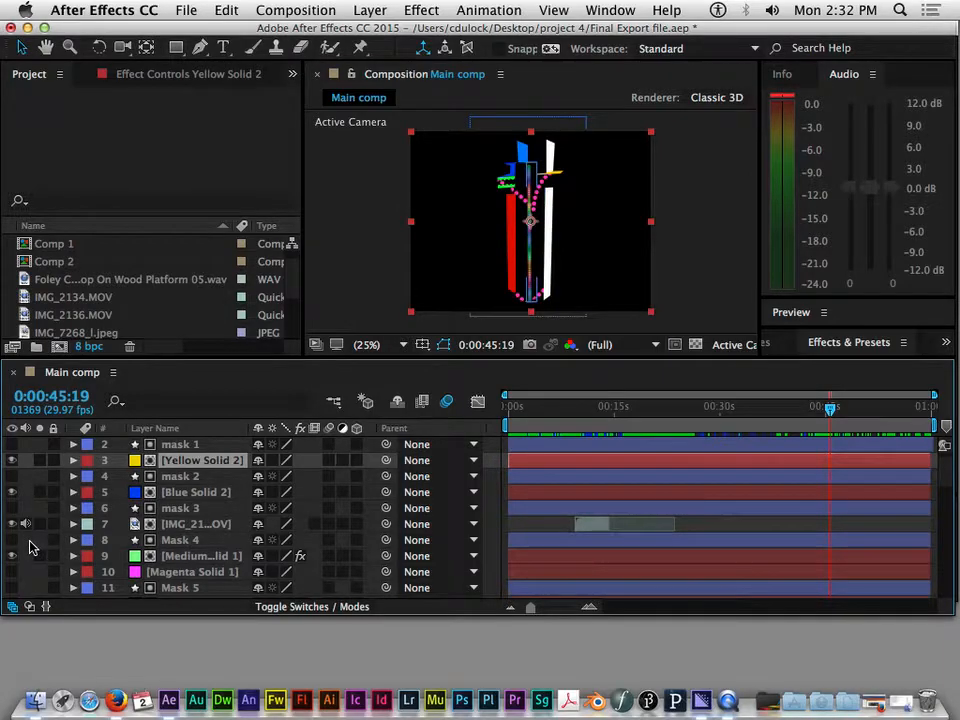
scroll(31, 545, down, 2)
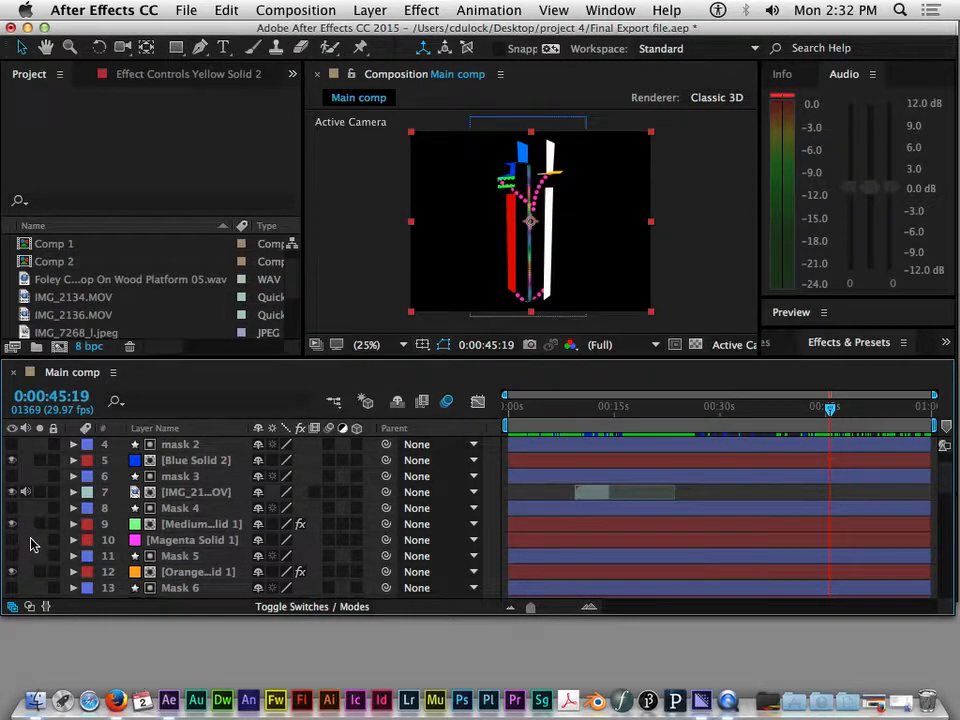
scroll(32, 542, down, 3)
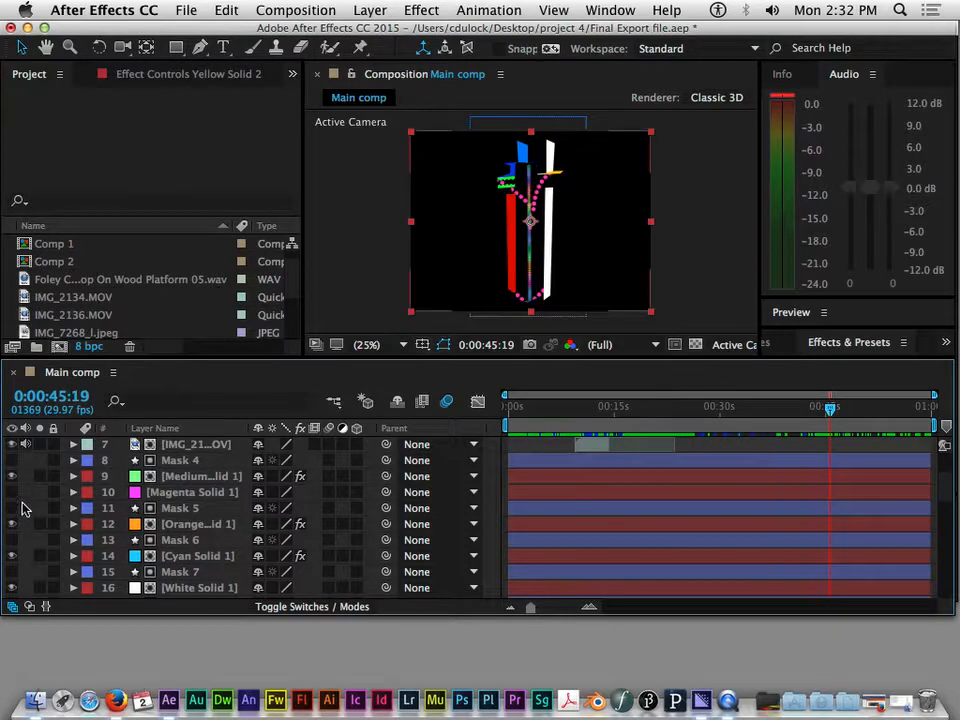
scroll(40, 572, down, 5)
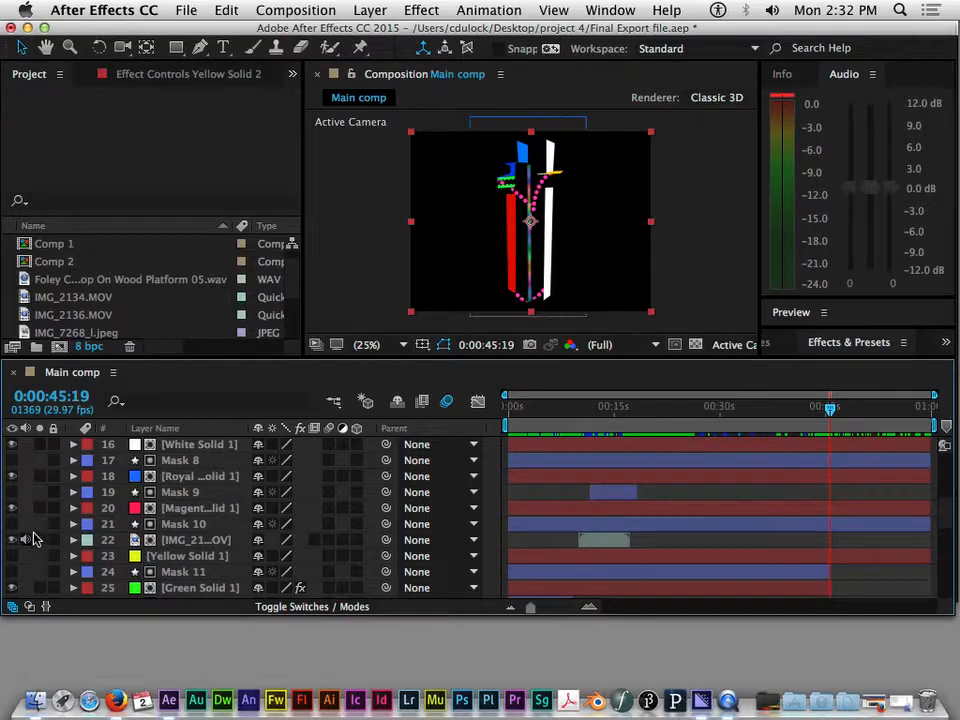
scroll(24, 545, down, 12)
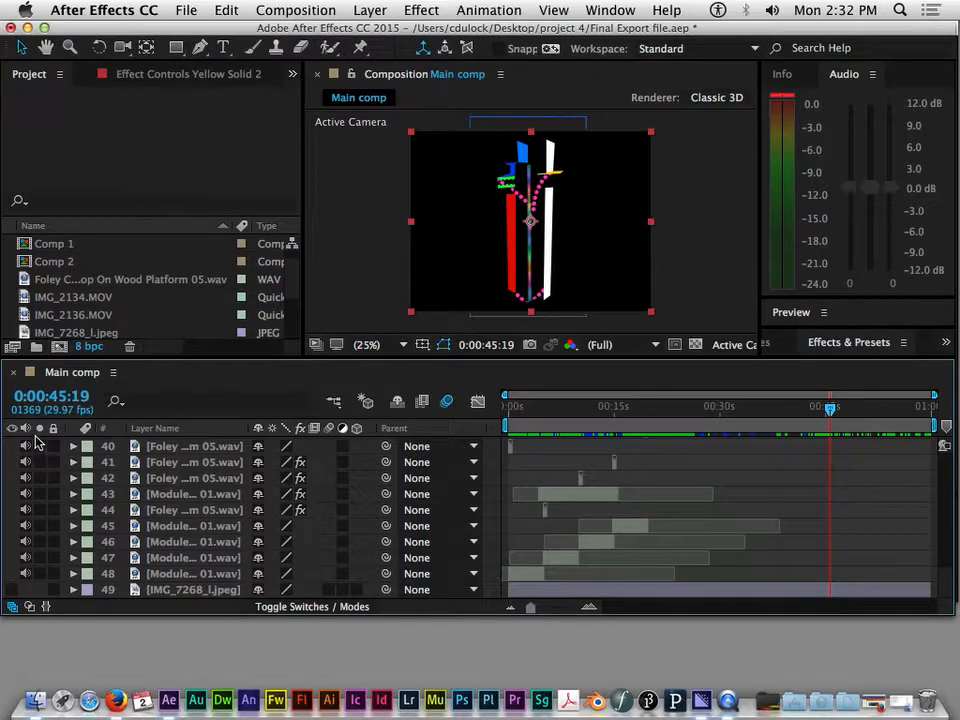
Temporarily show the IMG_7268_l.jpeg layer to compare it with the mapped shapes, and hide it again.
click(168, 590)
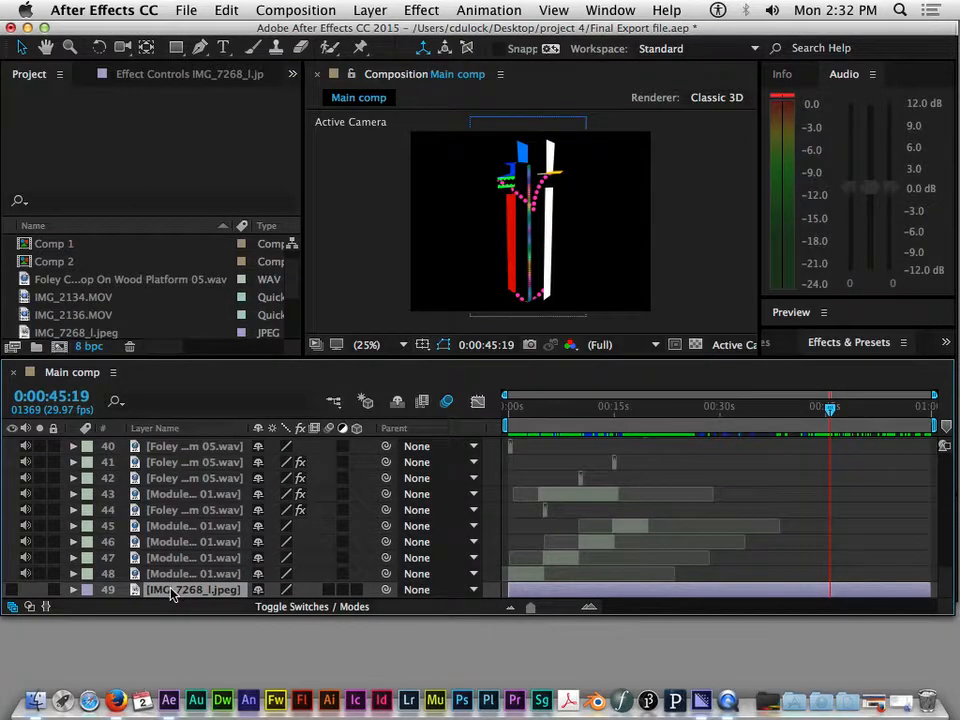
click(13, 590)
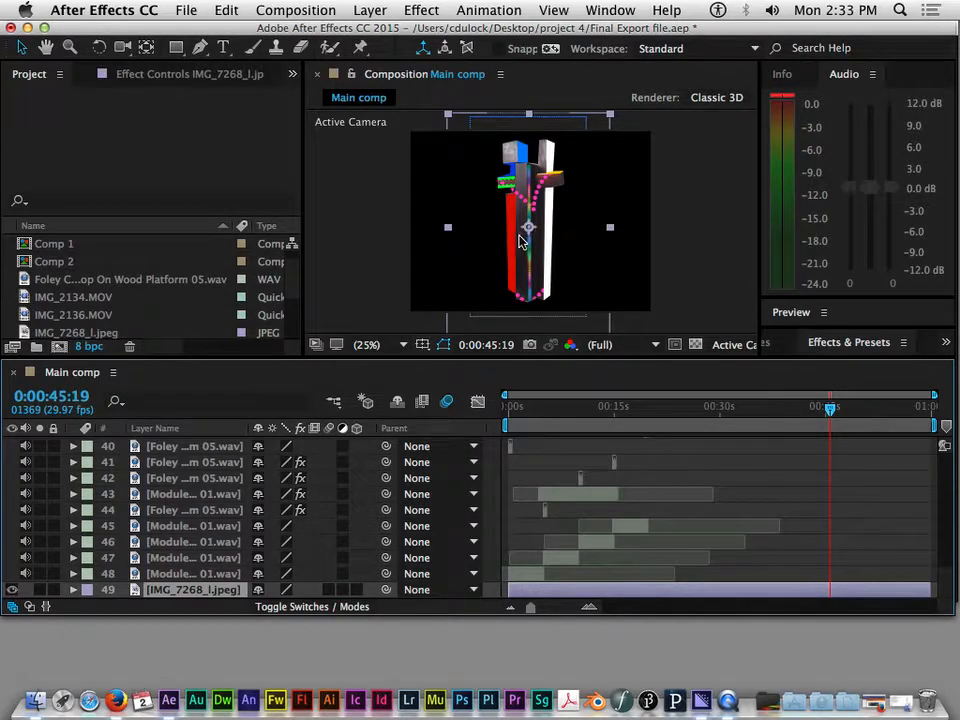
scroll(520, 241, up, 3)
scroll(486, 290, down, 3)
click(11, 591)
click(11, 591)
click(11, 591)
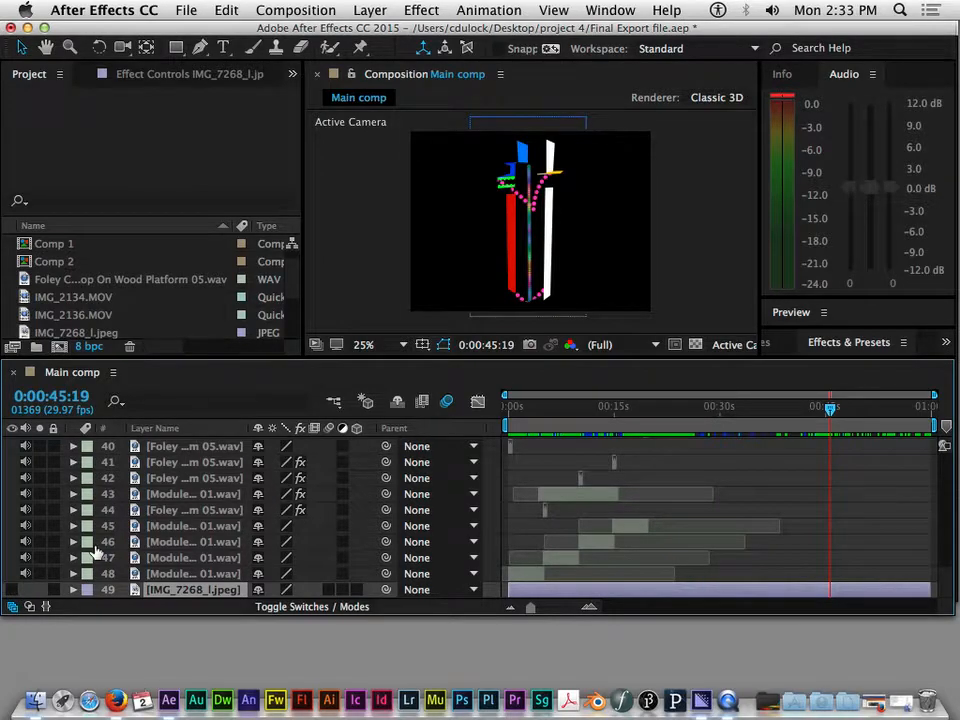
Solo the top level mask, Yellow Solid 2 and Blue Solid 2 layers to view them in isolation, and turn the solos off again.
scroll(45, 579, up, 2)
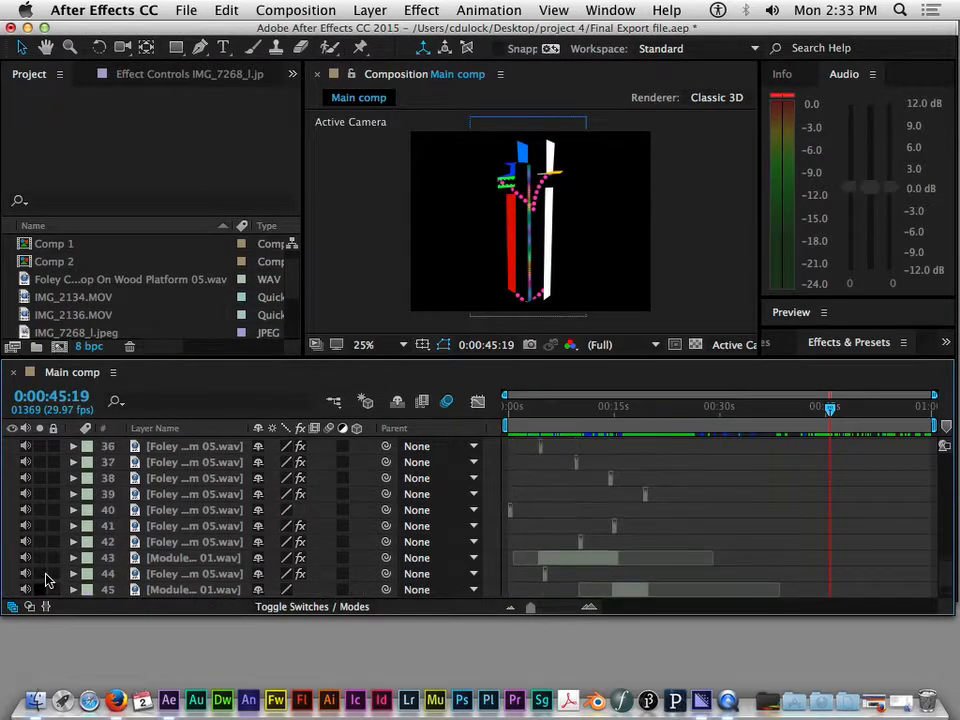
scroll(45, 579, up, 17)
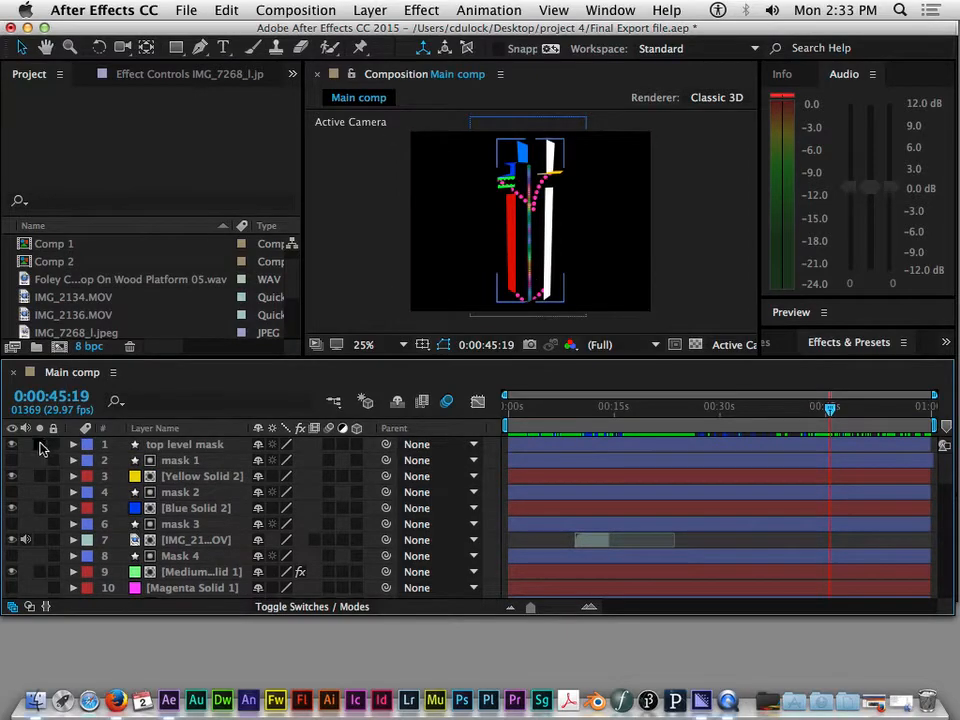
click(39, 444)
click(39, 476)
click(39, 508)
click(39, 476)
click(39, 444)
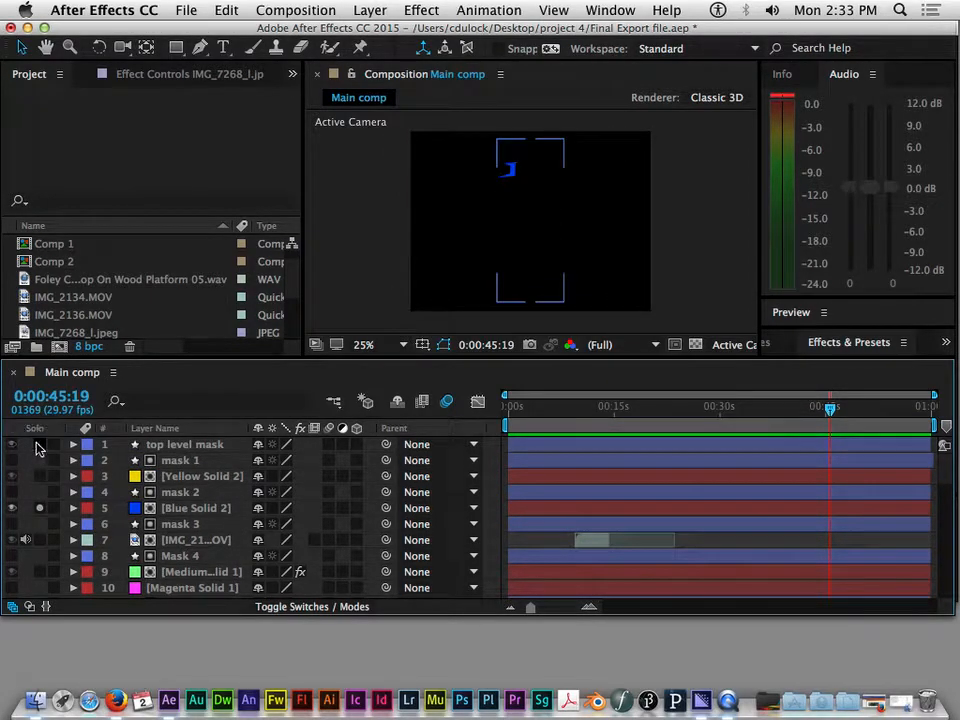
click(39, 508)
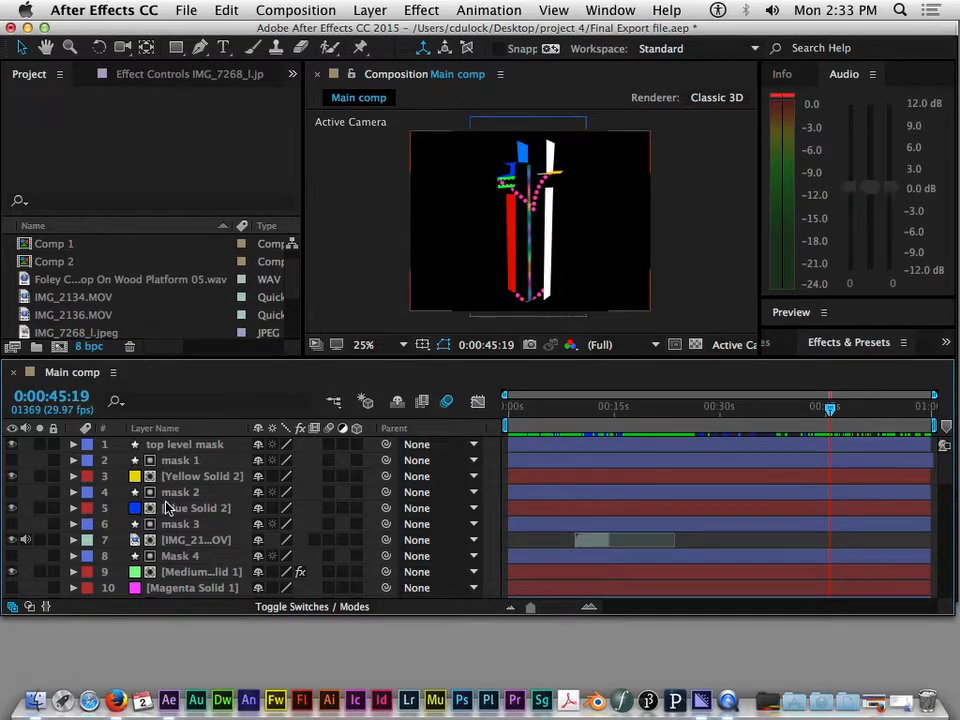
Review the lower layers of Main comp, selecting Royal Blue Solid 2 and the Foley sound layers to compare them.
scroll(216, 536, down, 8)
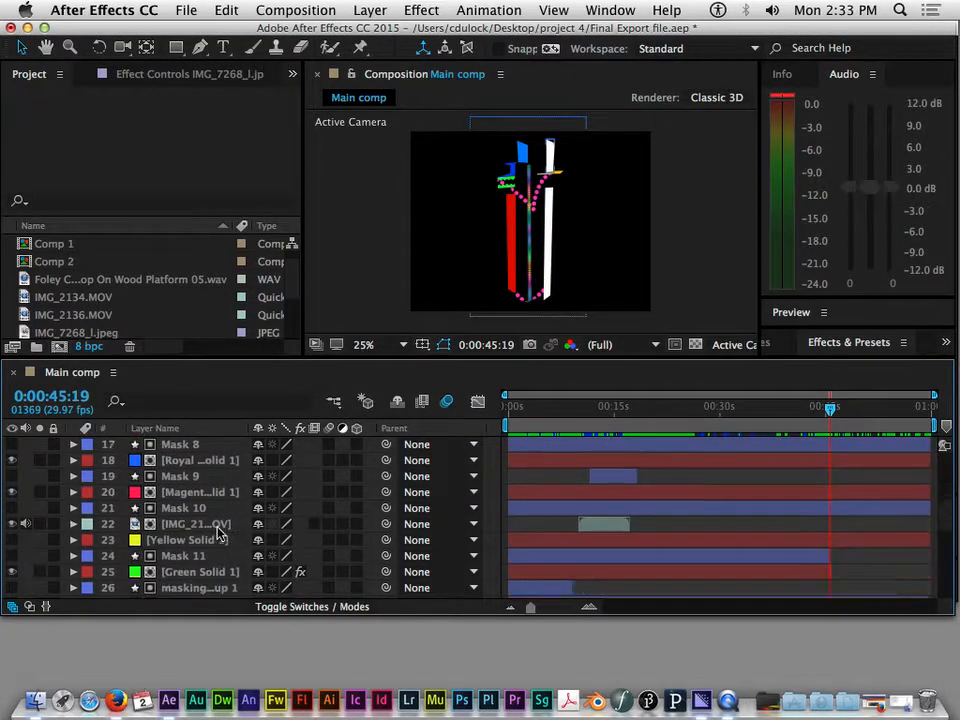
scroll(220, 530, down, 12)
scroll(128, 527, up, 3)
scroll(128, 527, up, 5)
scroll(150, 510, down, 8)
scroll(180, 490, up, 5)
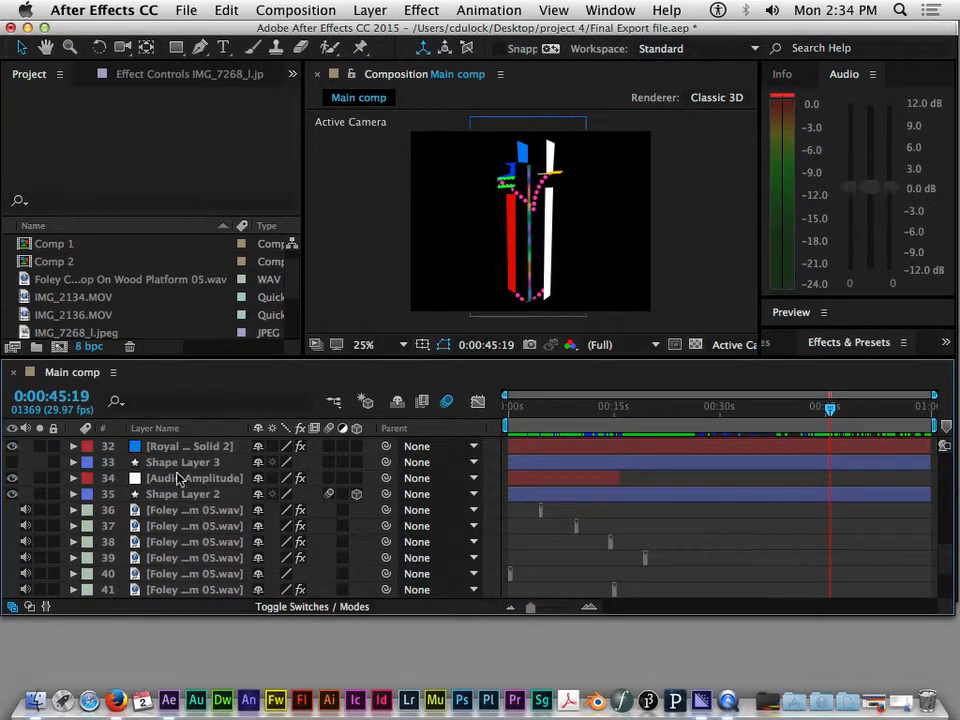
click(189, 448)
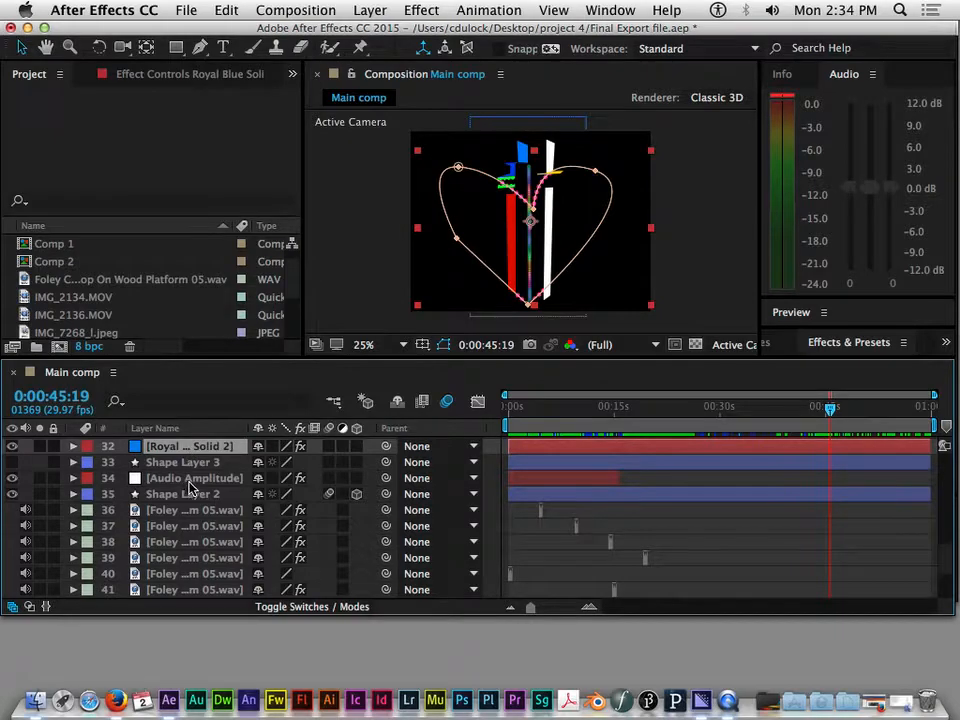
click(190, 510)
click(190, 448)
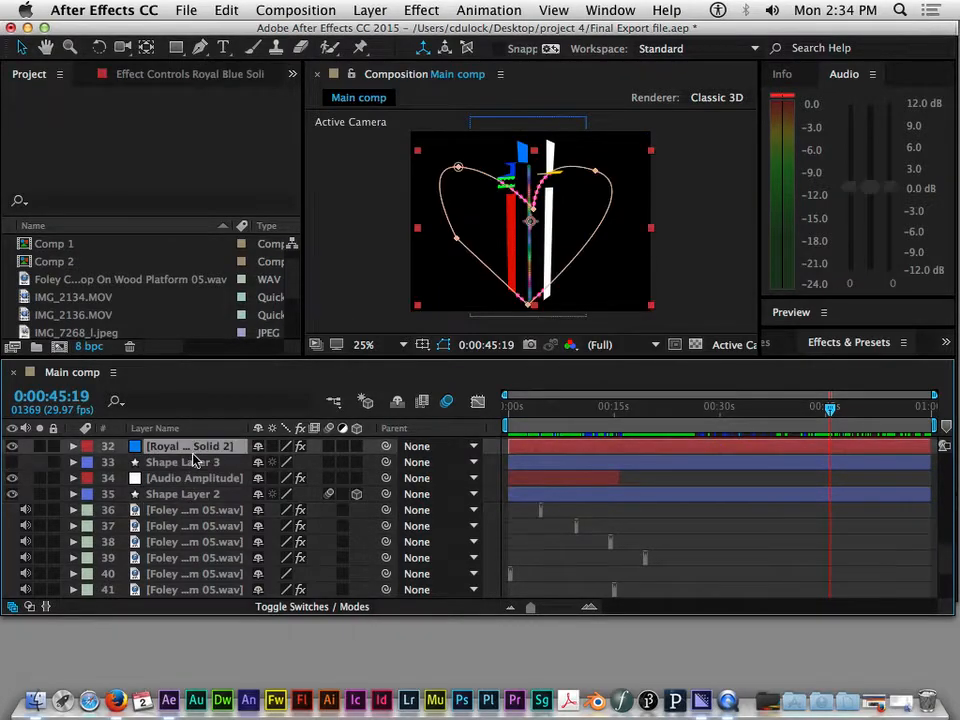
click(194, 512)
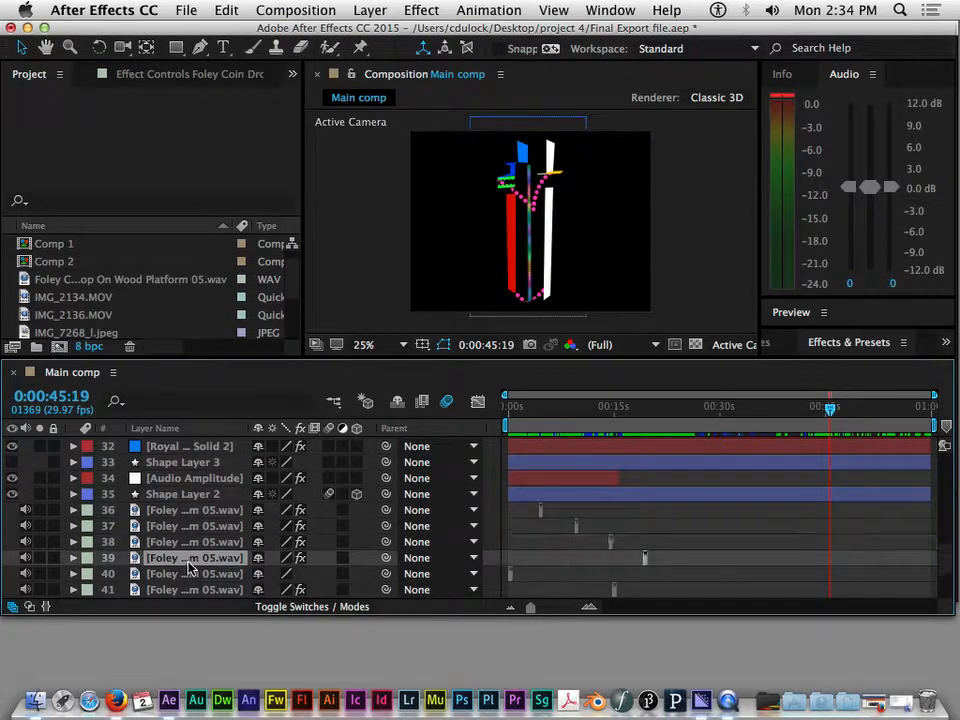
Select Shape Layer 3 and masking group 1 for inspection, and briefly show the mode and track matte columns.
click(183, 494)
click(188, 462)
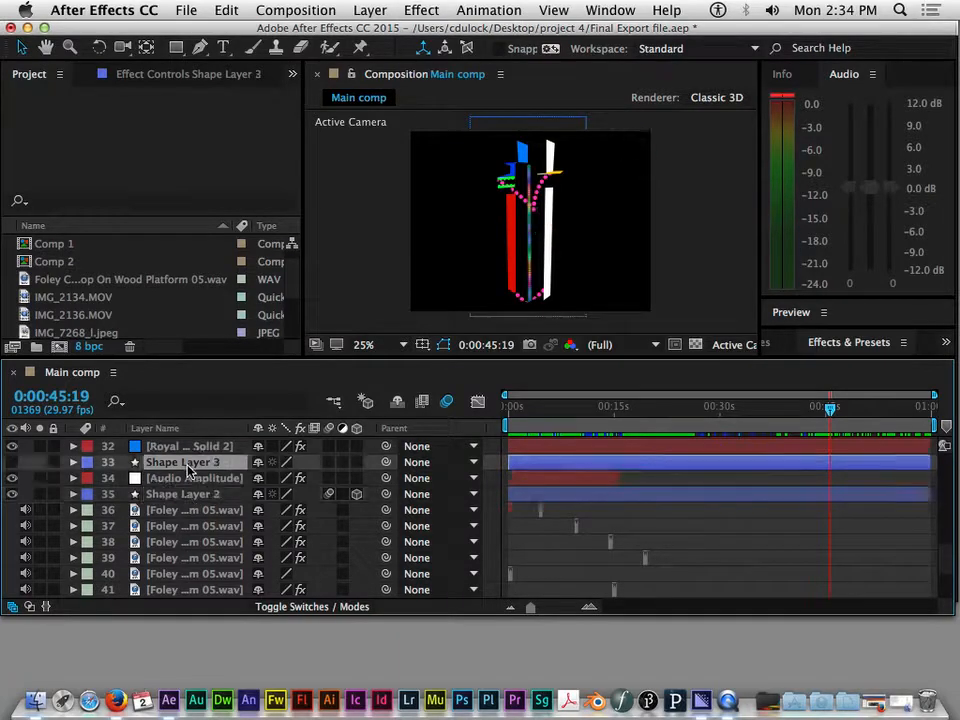
scroll(184, 512, up, 5)
click(182, 511)
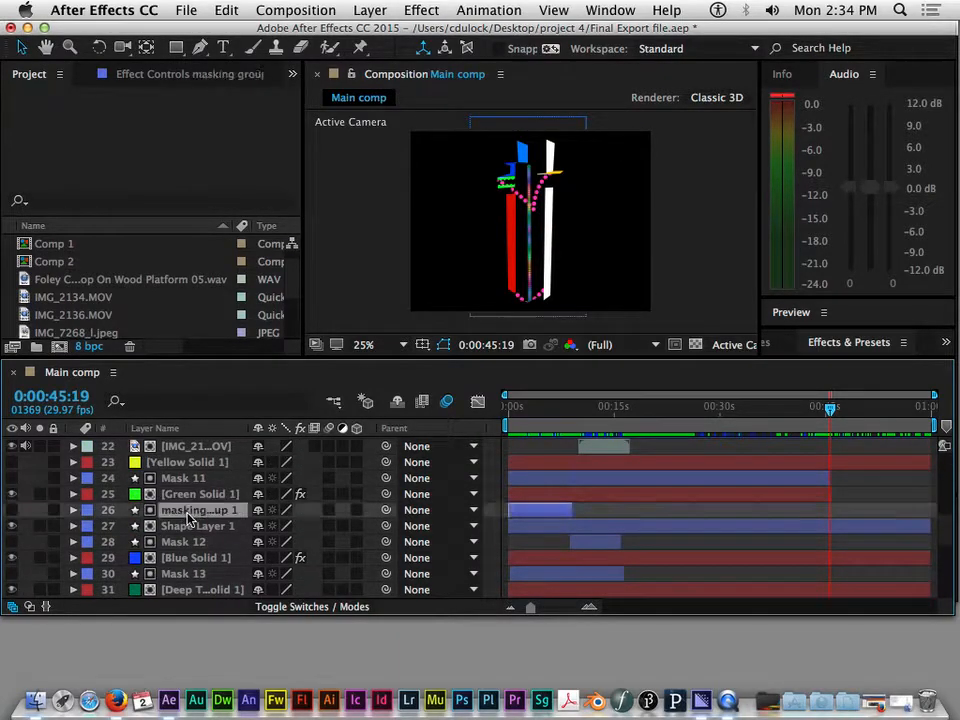
click(29, 606)
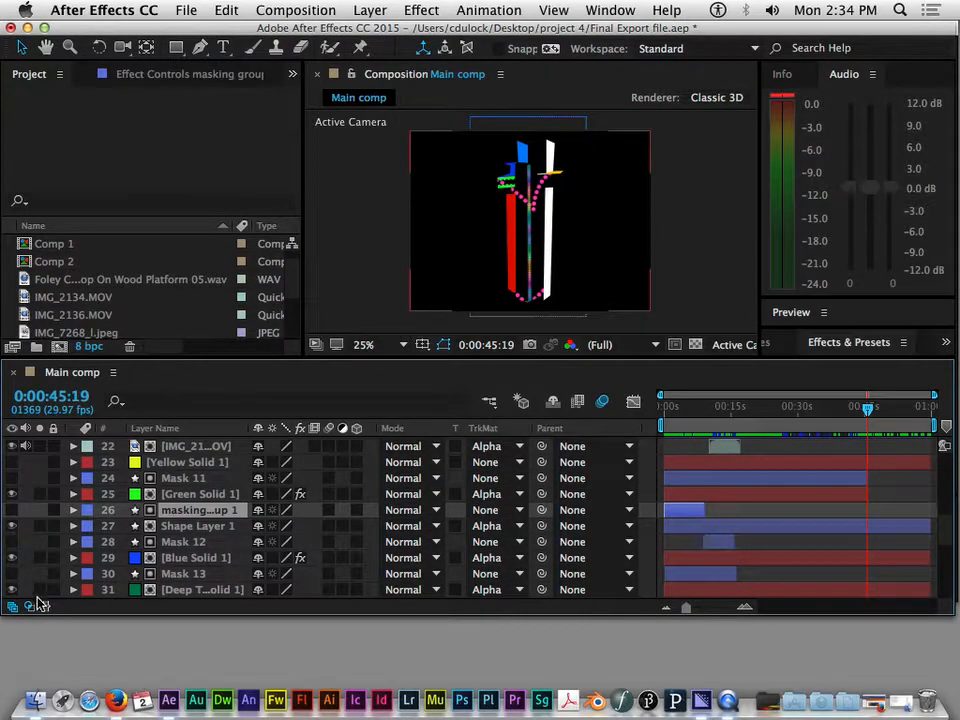
key(F4)
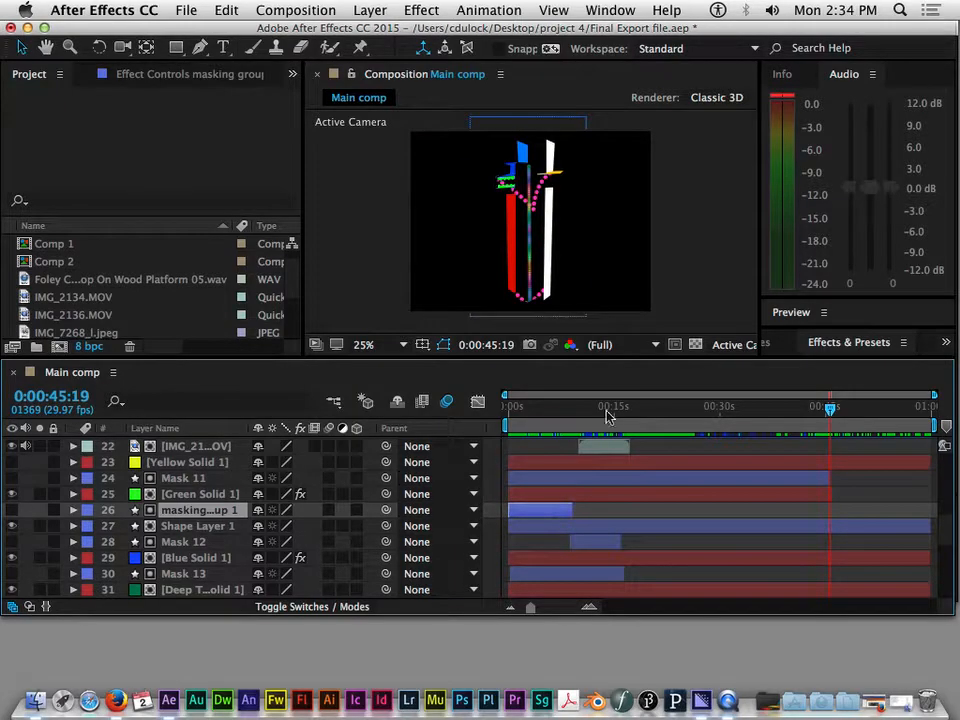
Scrub Main comp to 0:00:06:08 and 0:00:09:17 to check the opening, and return to 0:00:00:00.
mouse_move(536, 408)
mouse_down()
mouse_move(597, 411)
mouse_move(540, 410)
mouse_move(553, 412)
mouse_up()
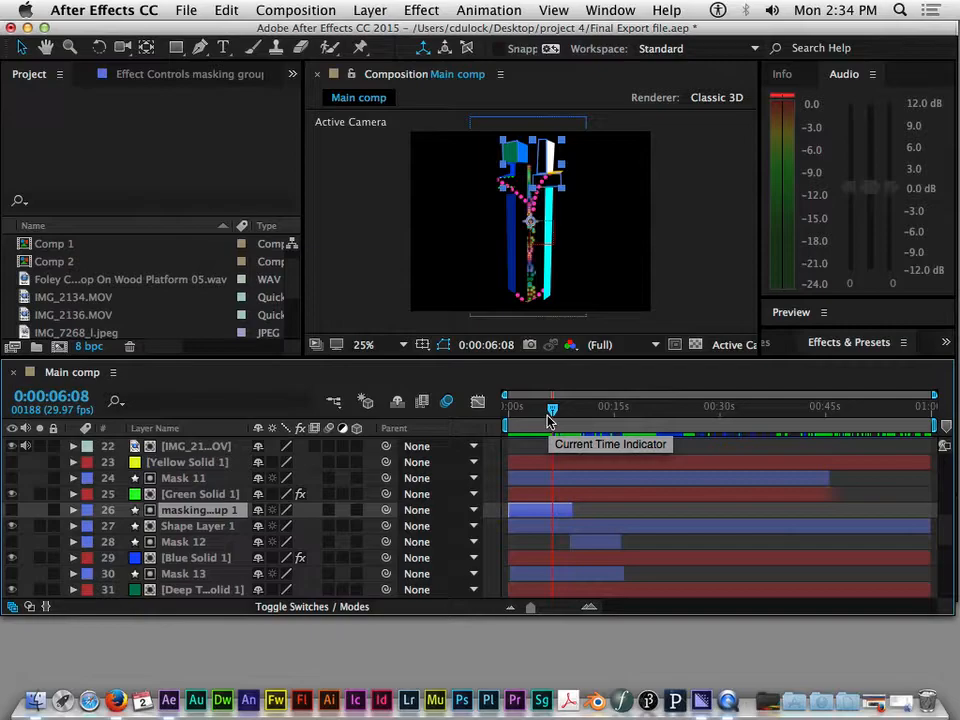
click(447, 269)
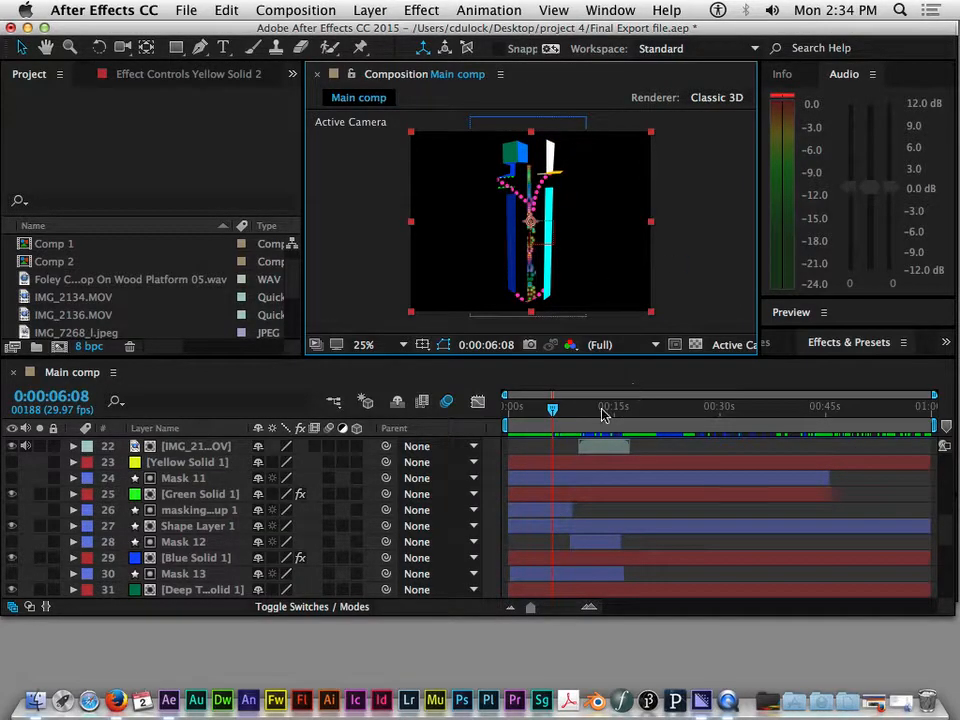
drag(553, 409, 576, 406)
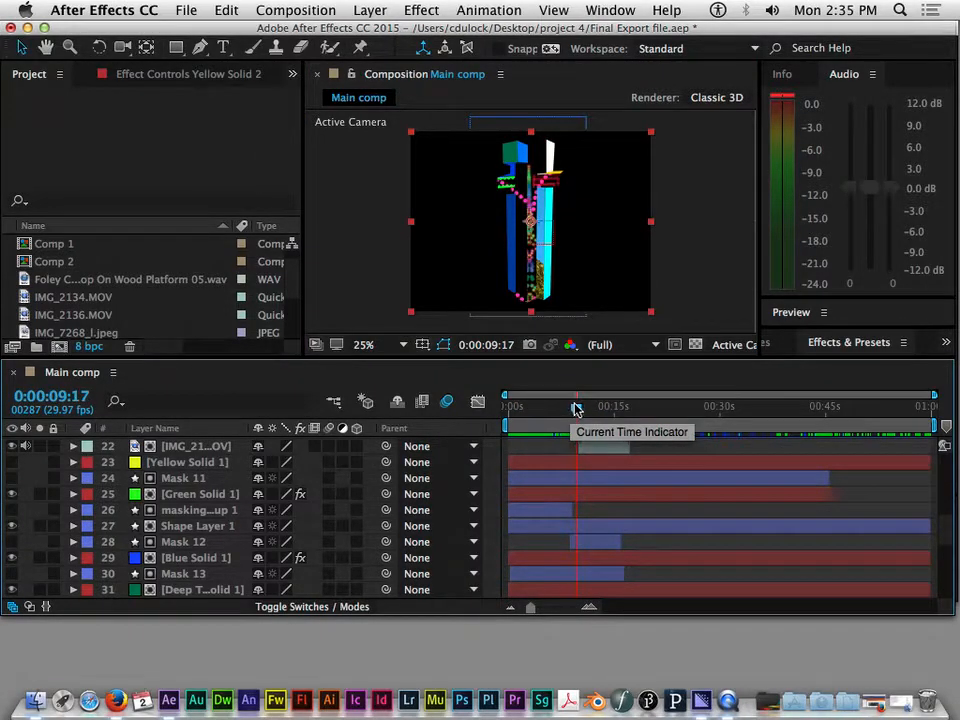
drag(576, 409, 491, 418)
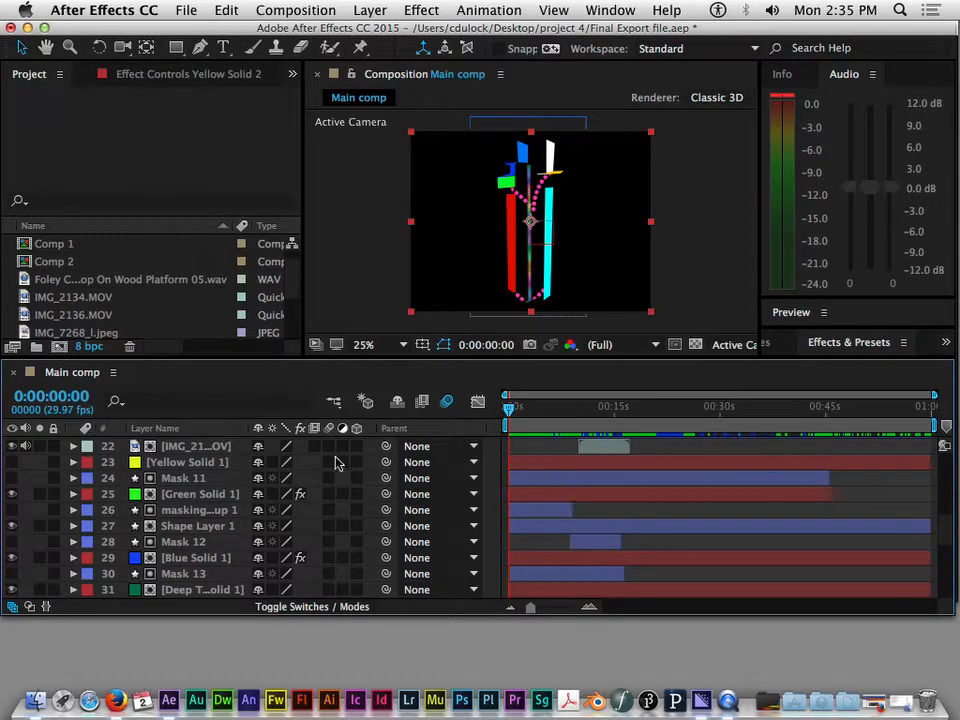
drag(512, 415, 507, 414)
Pre-compose all layers of Main comp into a new composition named "loop", moving all attributes into it.
scroll(195, 485, up, 7)
click(200, 476)
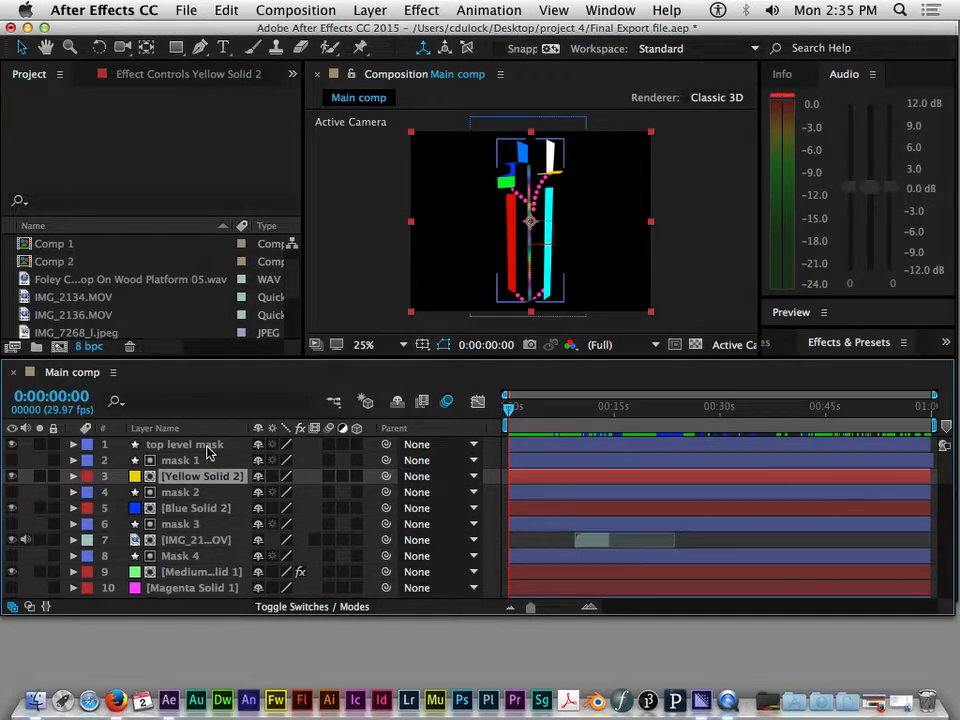
click(212, 445)
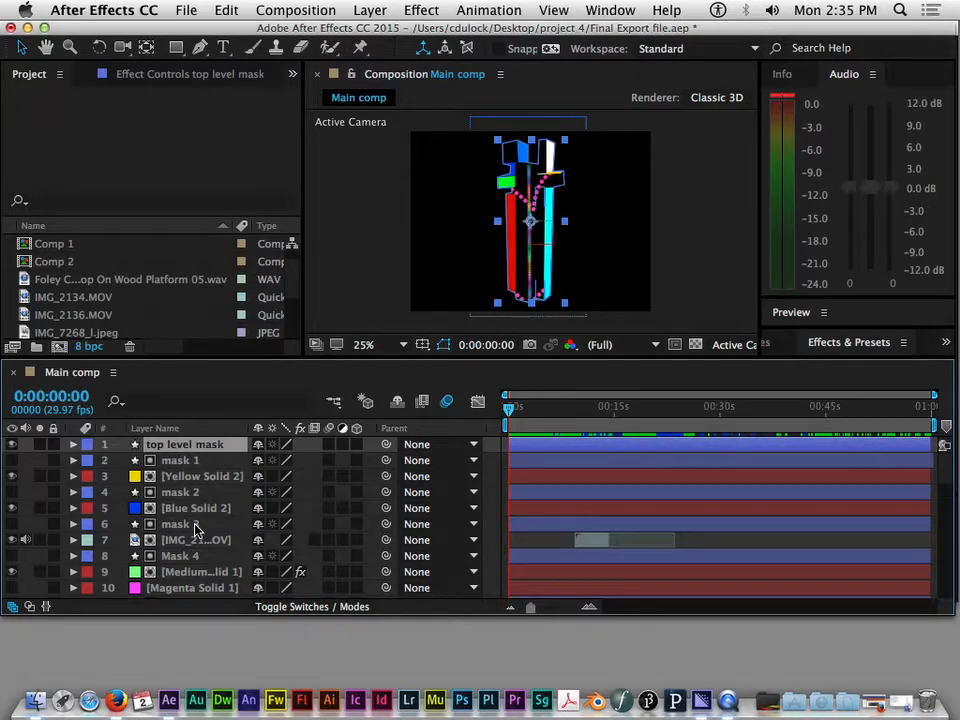
key(super+a)
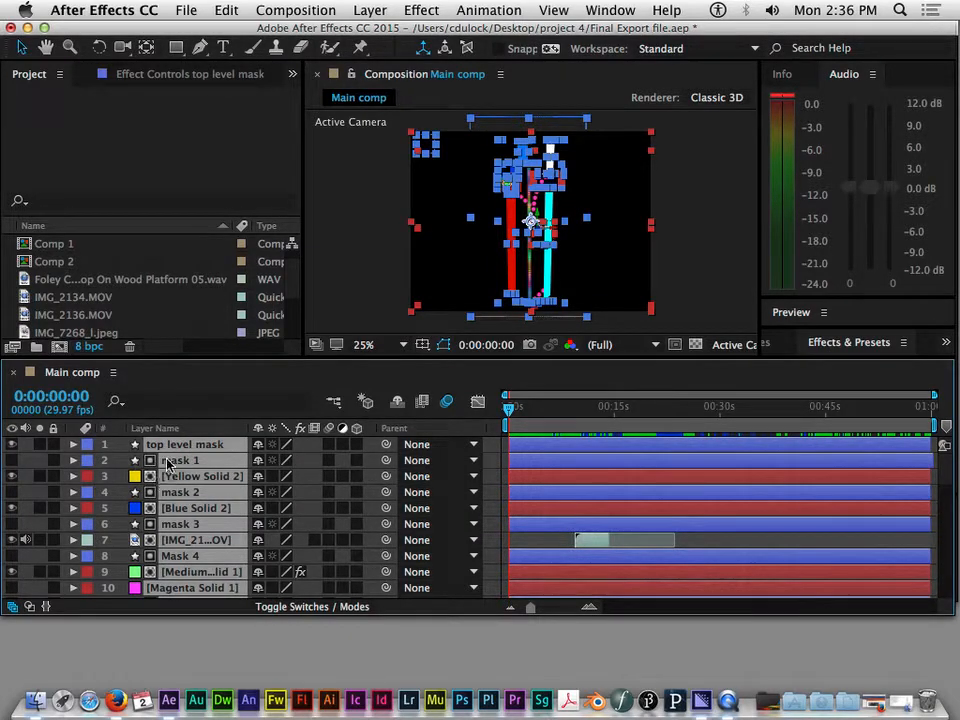
scroll(160, 515, down, 12)
scroll(173, 527, up, 12)
click(364, 11)
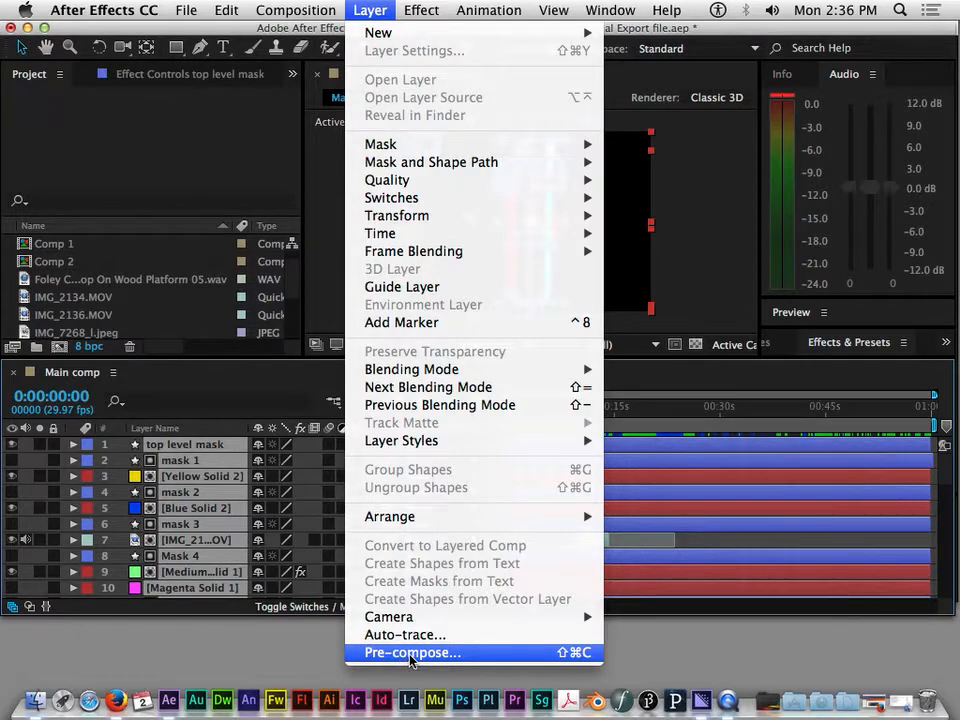
click(402, 653)
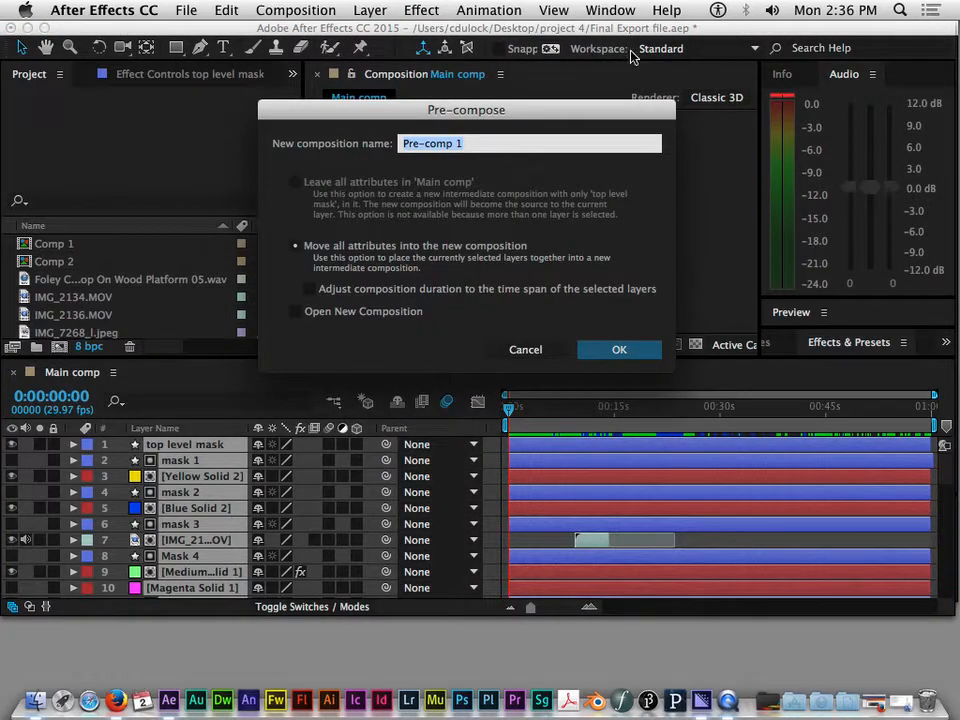
drag(463, 111, 462, 10)
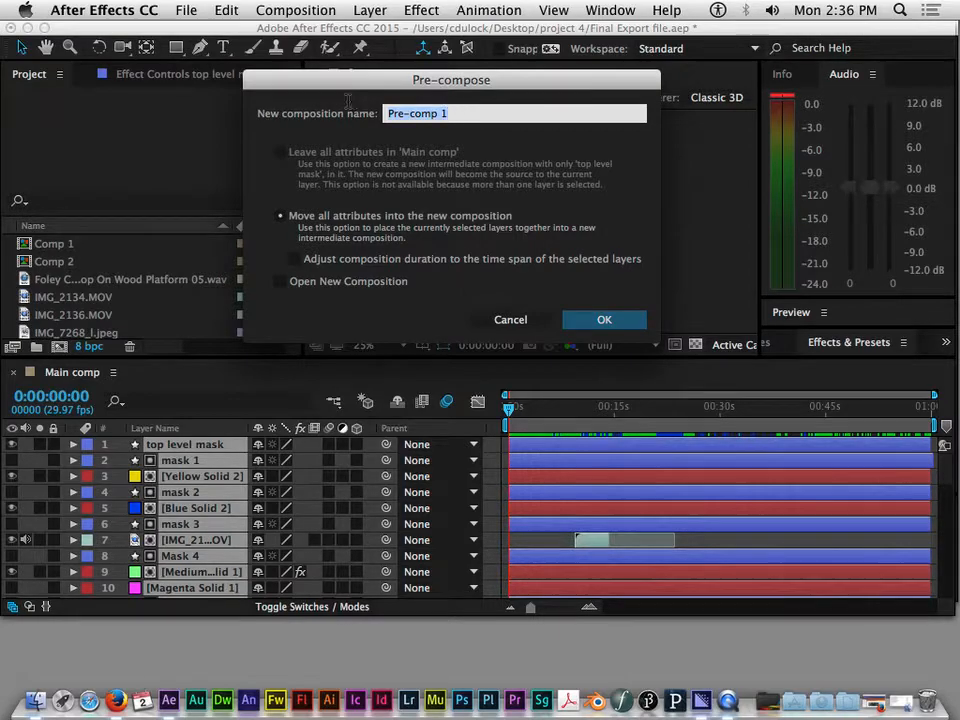
key(BackSpace)
text(loop)
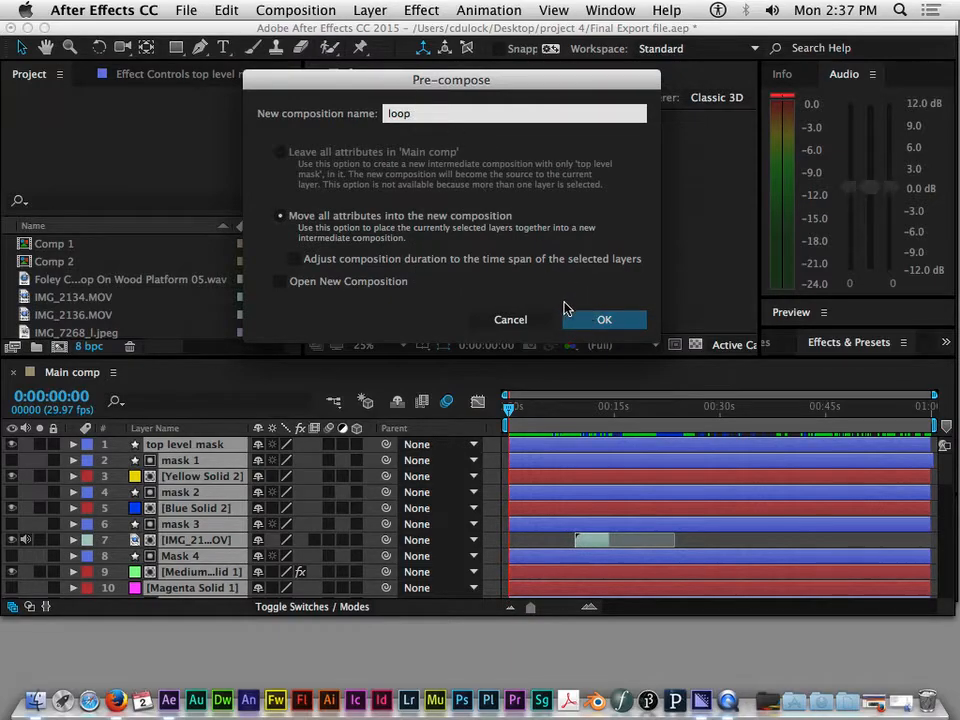
click(612, 320)
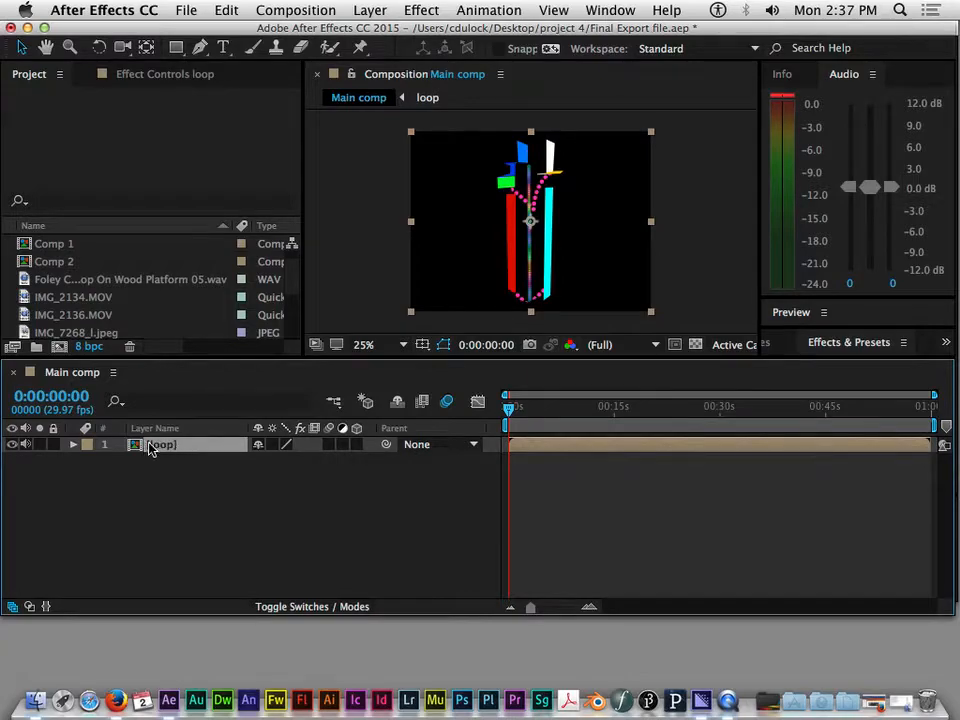
Open the loop pre-composition and review the layers it contains.
double_click(160, 447)
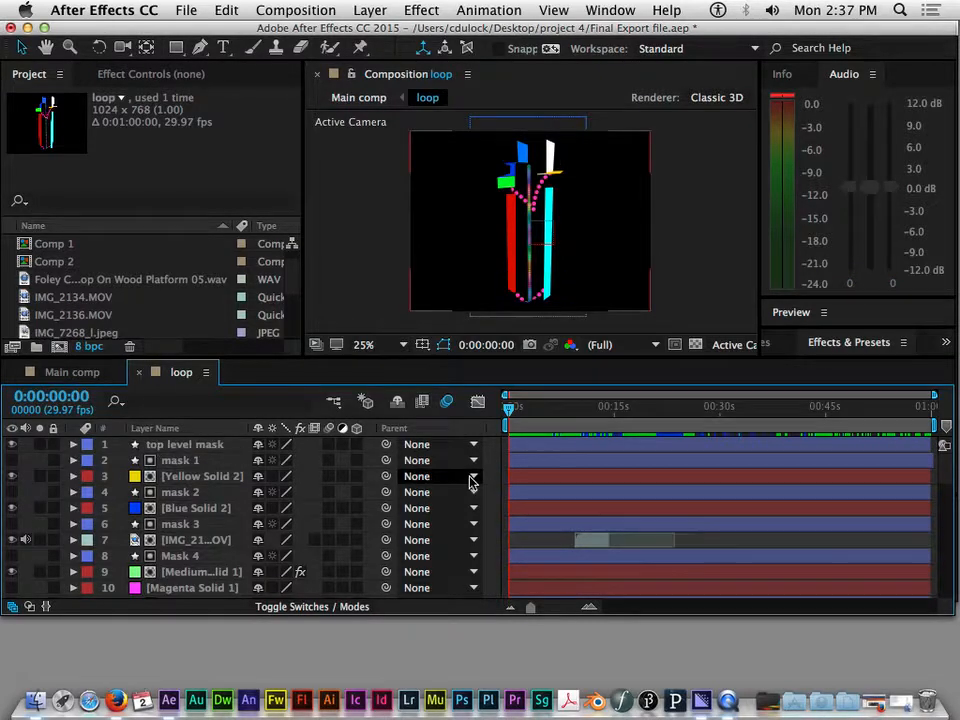
scroll(265, 490, down, 3)
scroll(265, 487, down, 10)
scroll(265, 490, up, 13)
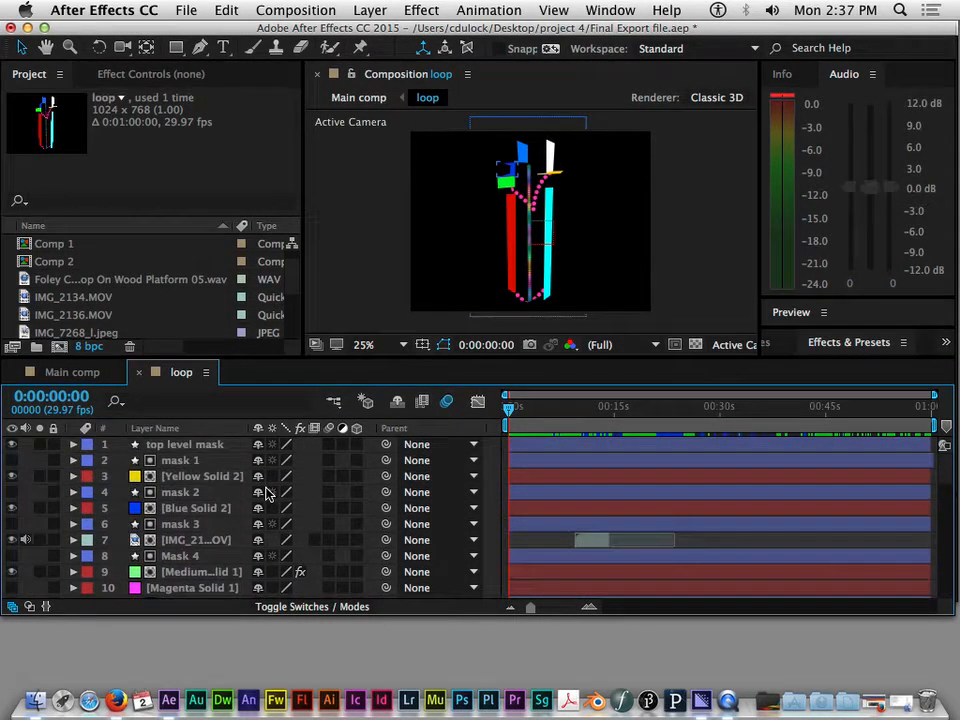
Compare the Main comp and loop timelines, and scrub Main comp through 0:00:45:11 to its end at 0:00:59:29.
click(100, 376)
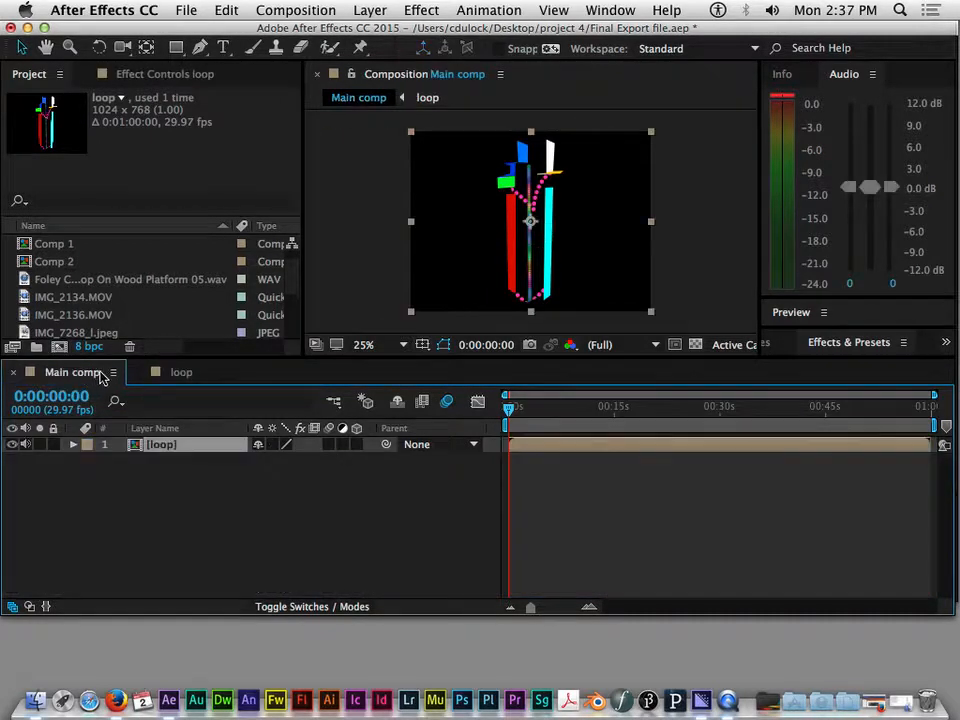
click(168, 375)
click(78, 374)
click(172, 375)
click(72, 373)
drag(509, 408, 829, 407)
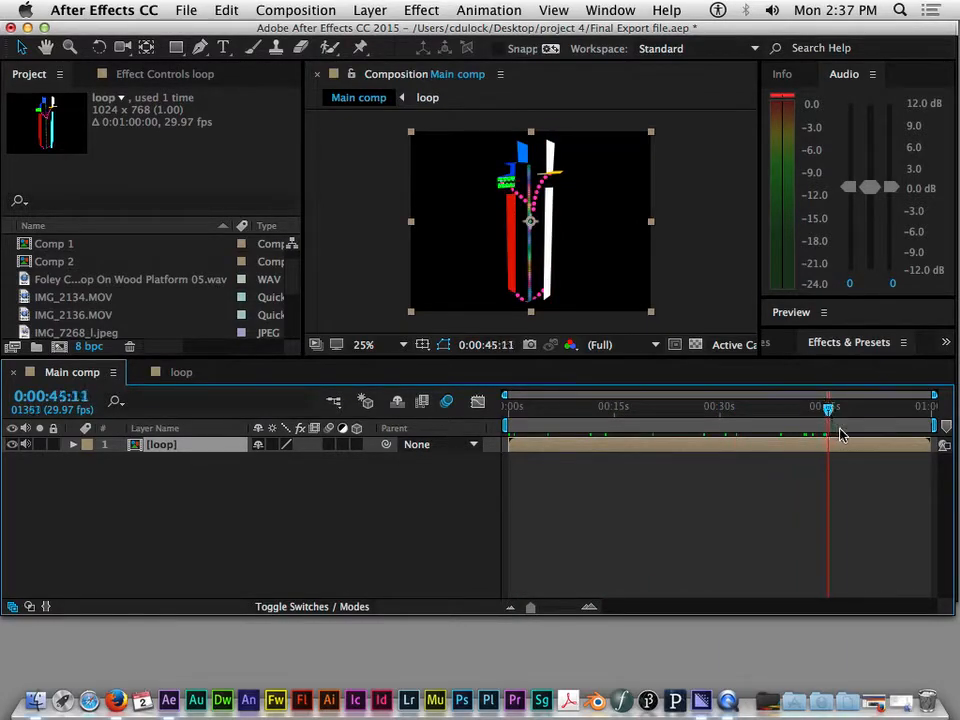
drag(829, 407, 943, 419)
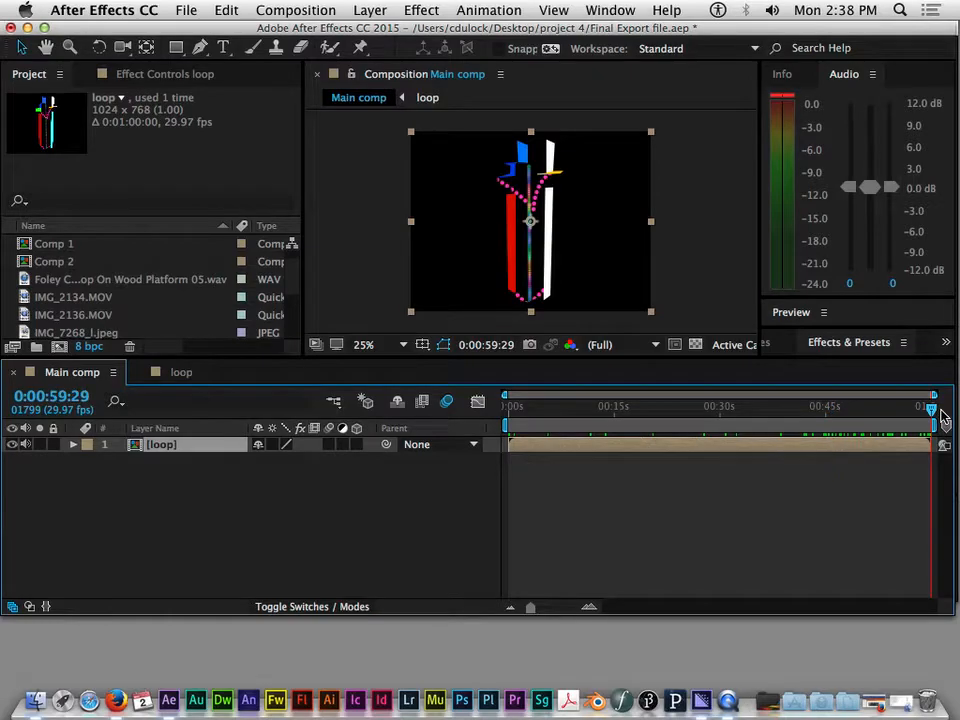
Review the layers in the loop composition and scrub from 0:00:44:05 to 0:00:44:21 to examine where the animation cycle ends.
click(168, 369)
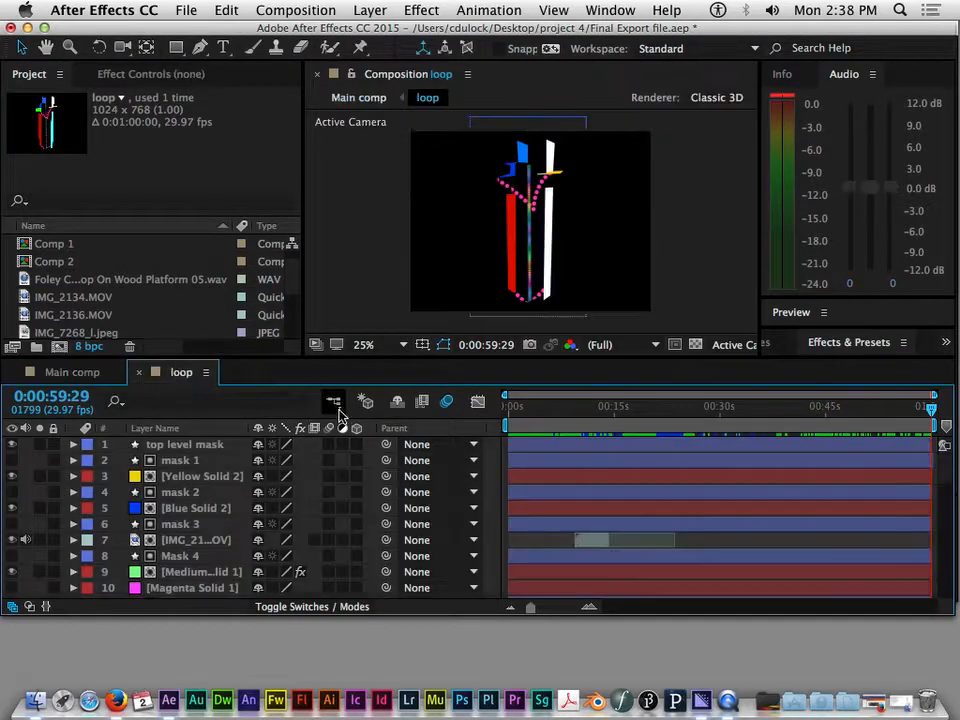
drag(931, 409, 829, 418)
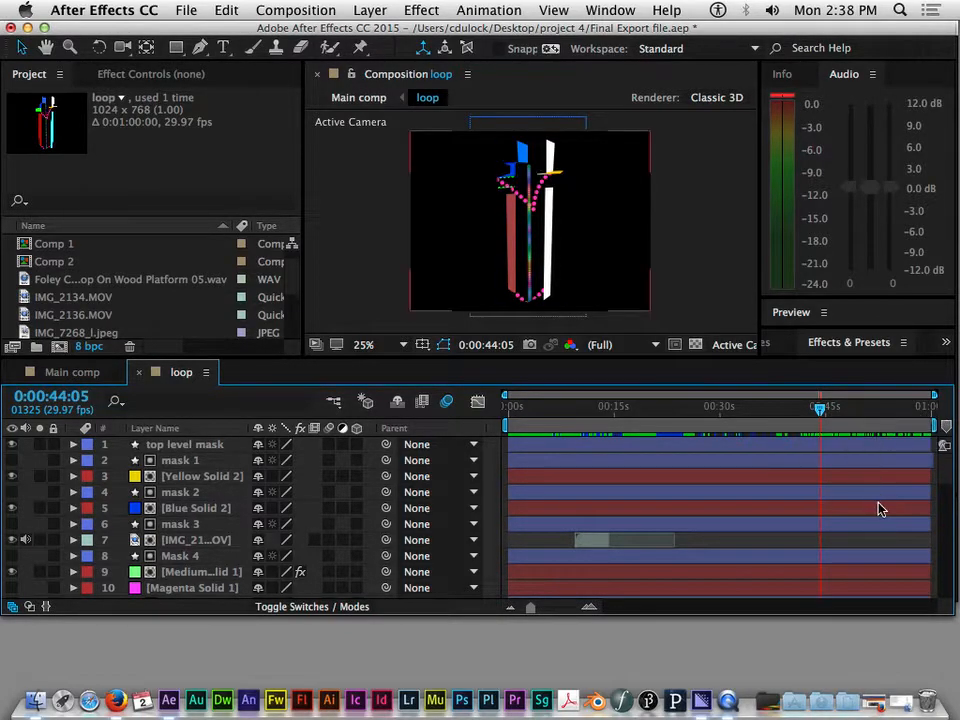
scroll(880, 506, down, 12)
scroll(881, 506, up, 5)
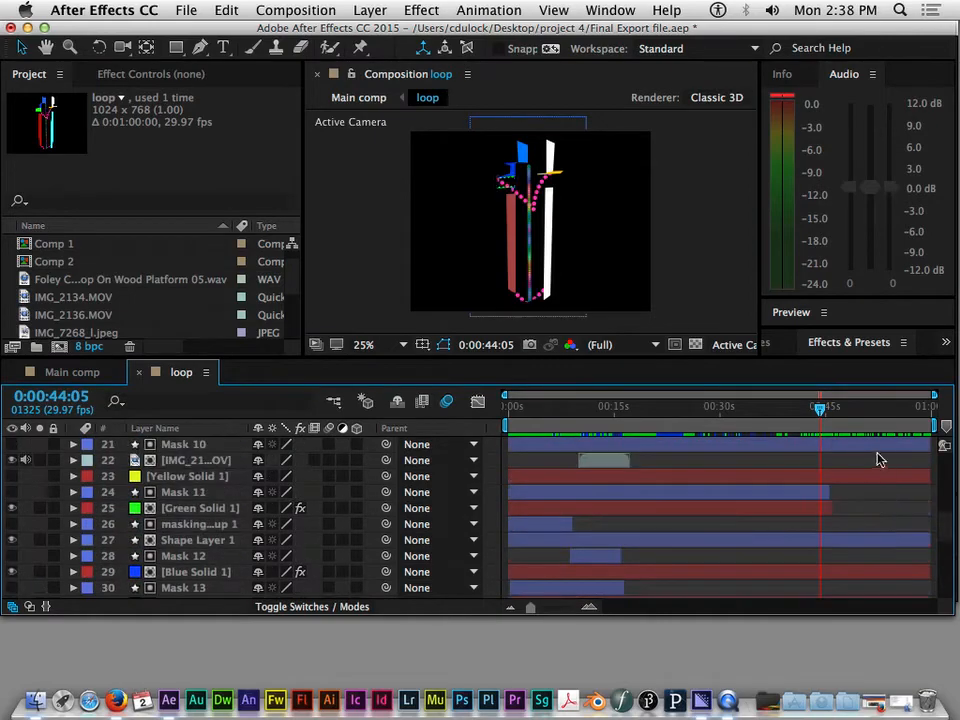
scroll(877, 459, up, 7)
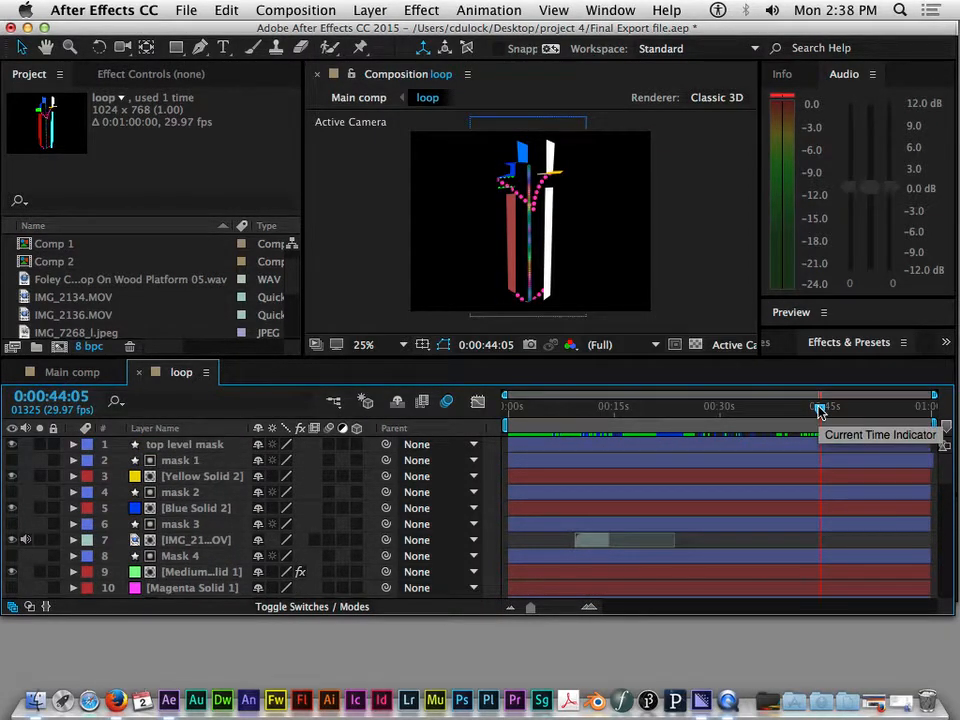
scroll(820, 411, down, 1)
mouse_move(820, 411)
mouse_down()
mouse_move(932, 414)
mouse_move(820, 416)
mouse_up()
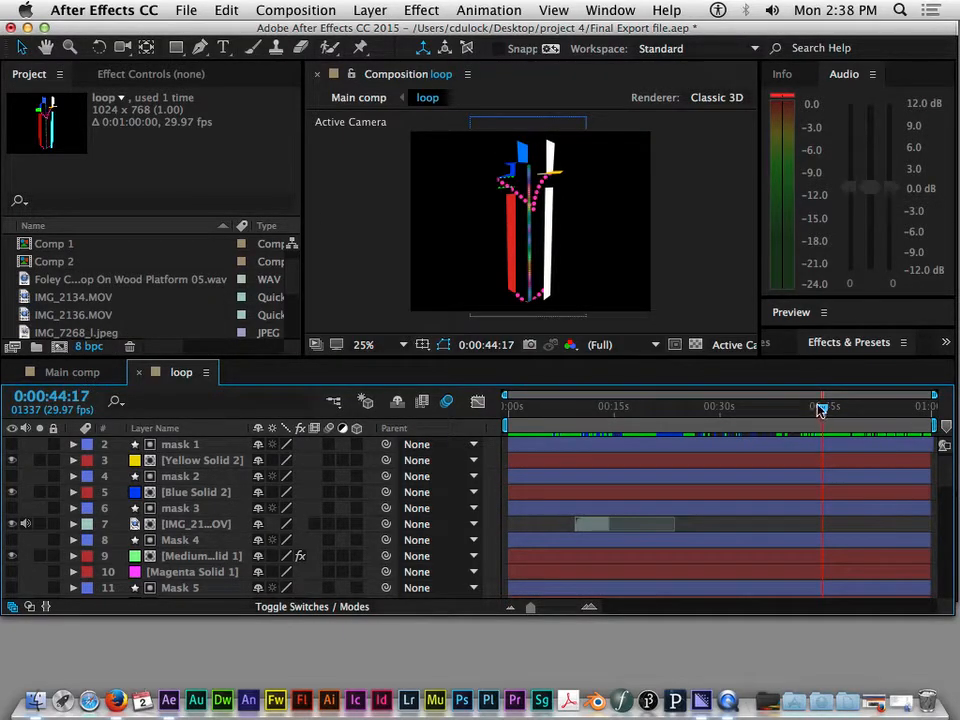
mouse_move(821, 408)
mouse_down()
mouse_move(805, 416)
mouse_move(815, 408)
mouse_move(791, 408)
mouse_move(822, 408)
mouse_up()
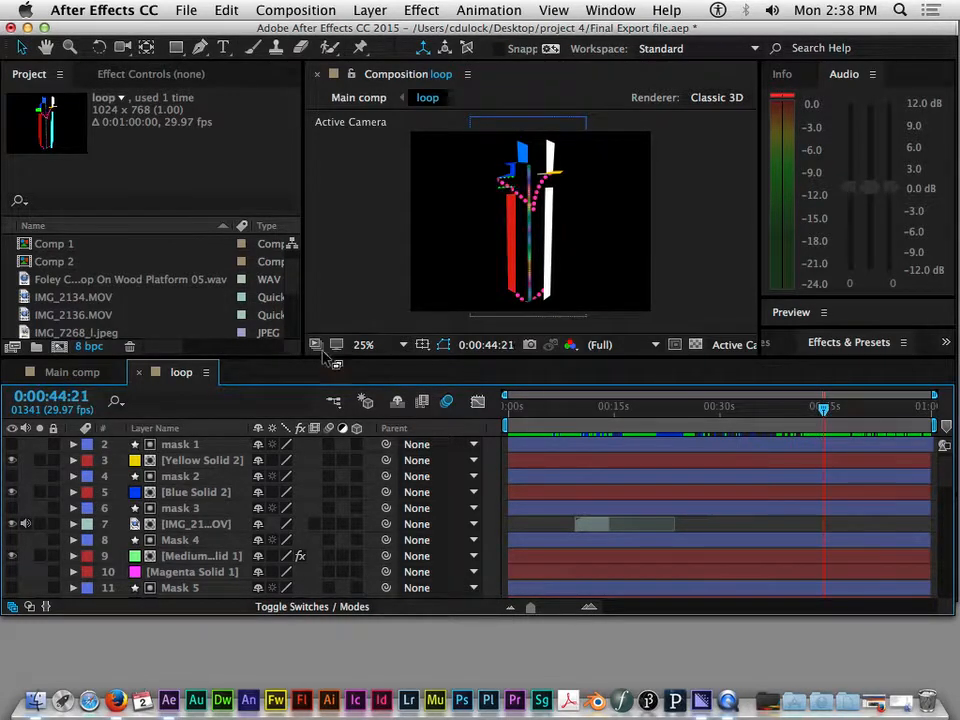
Trim the end of the loop layer in Main comp to 0:00:46:05.
click(75, 374)
mouse_move(820, 408)
mouse_down()
mouse_move(774, 407)
mouse_move(836, 416)
mouse_move(826, 421)
mouse_up()
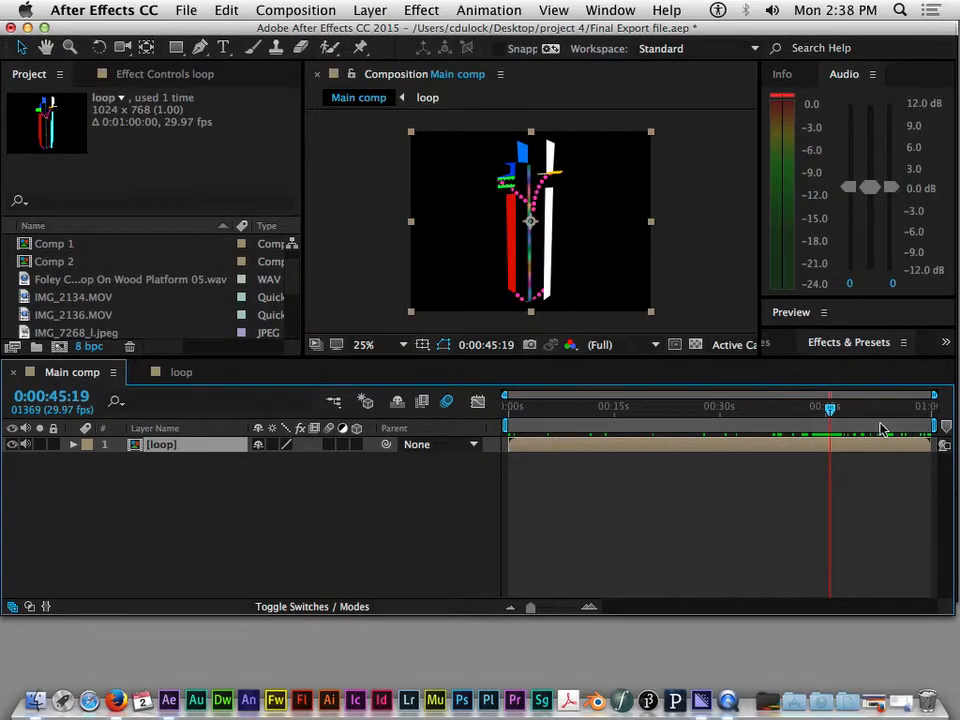
drag(831, 407, 836, 413)
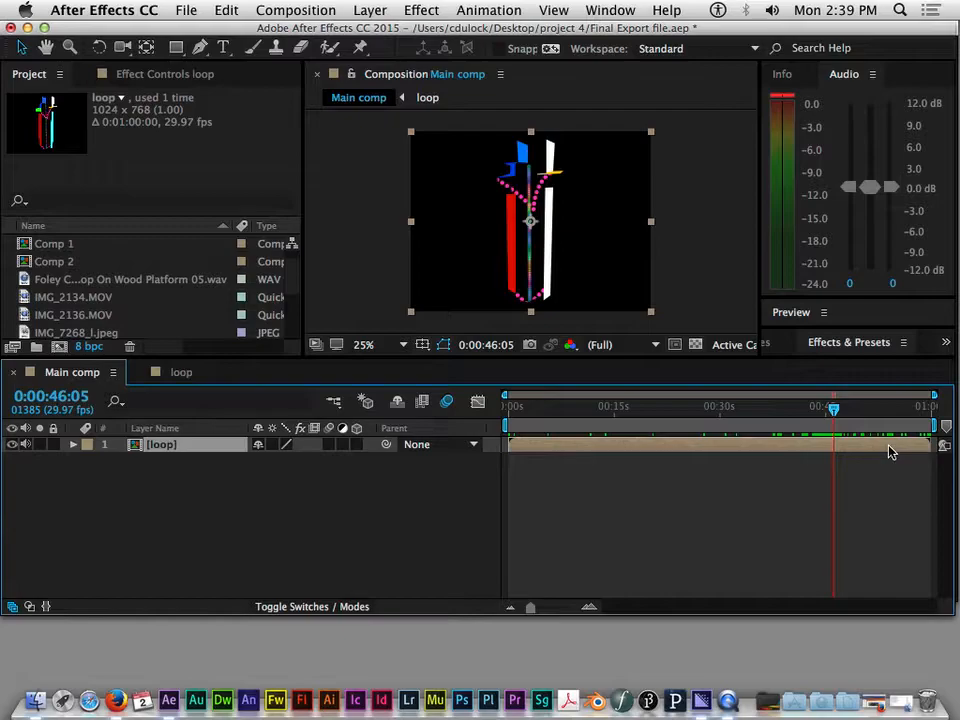
key(alt+bracketright)
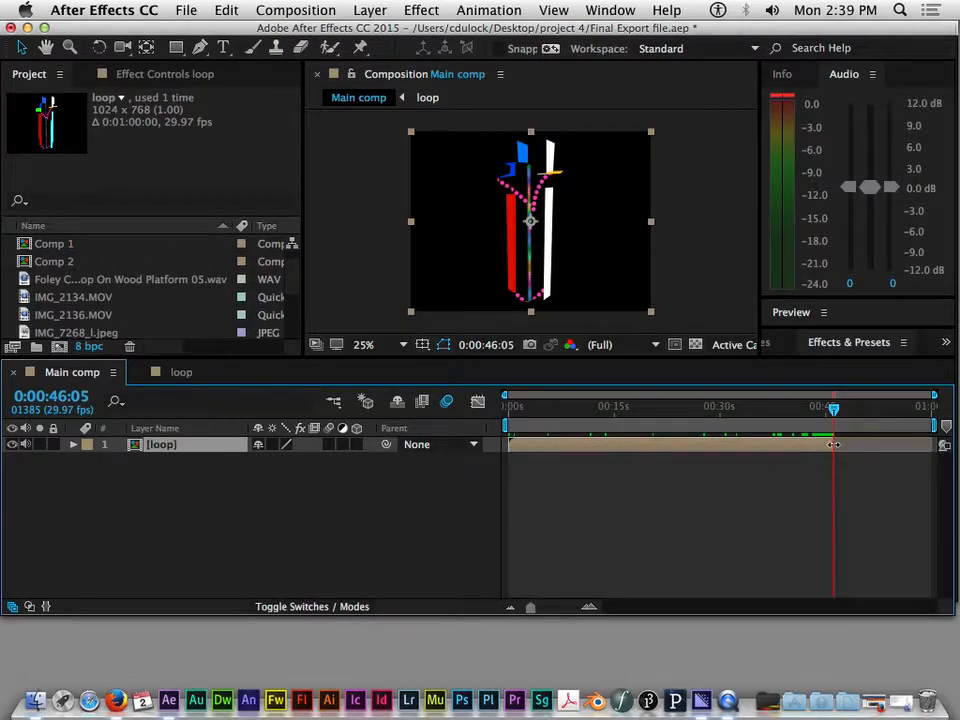
drag(834, 444, 950, 453)
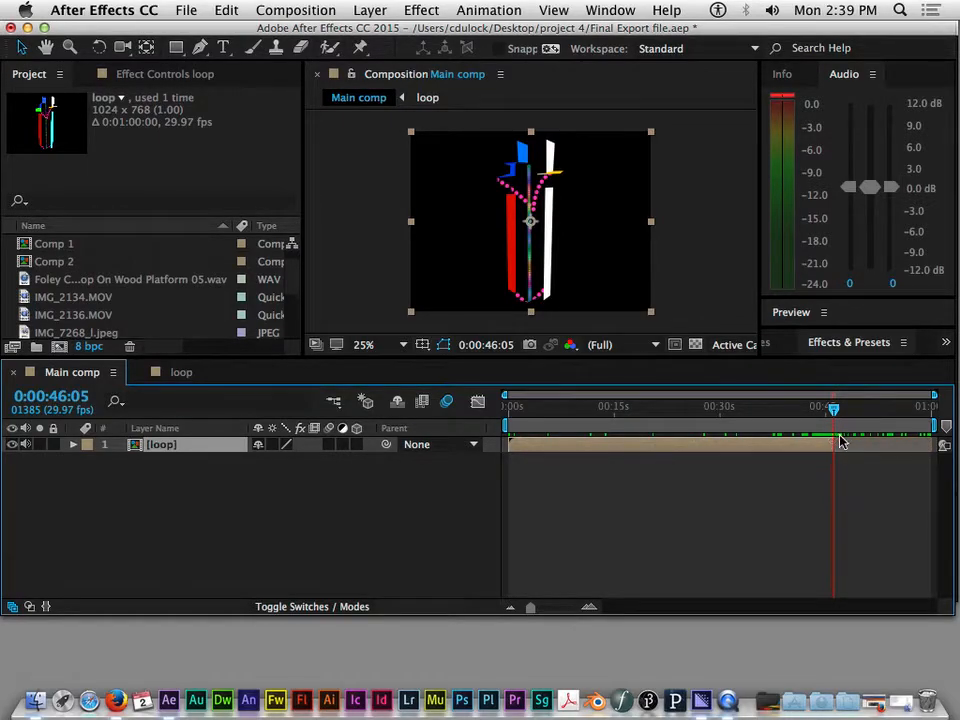
drag(934, 444, 834, 437)
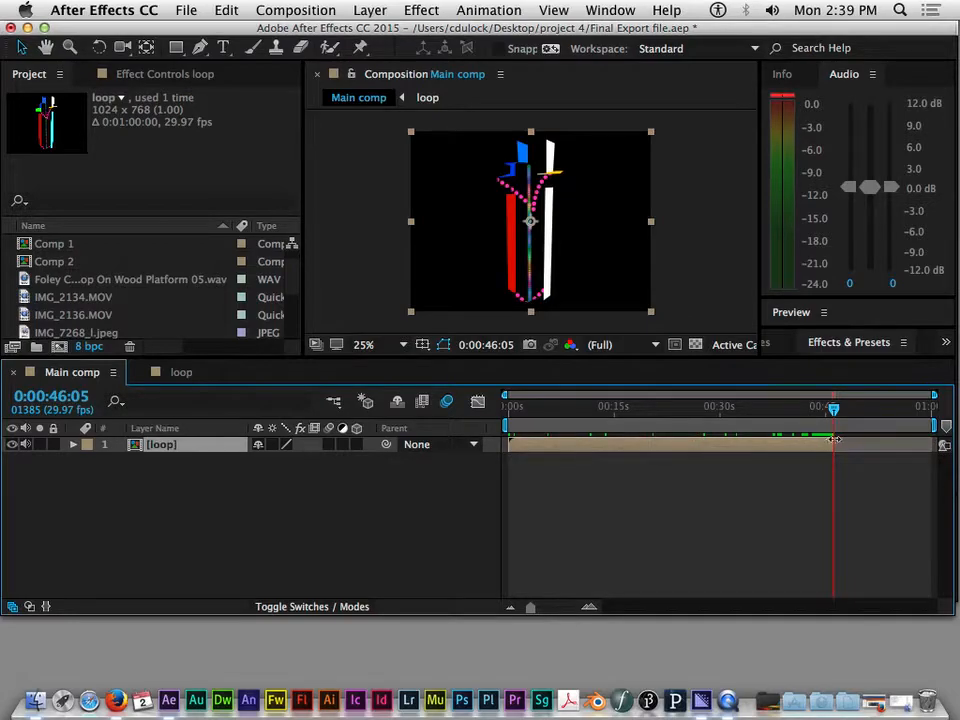
Place the current time indicator frame-accurately at the trimmed end of the loop layer, at 0:00:46:06.
mouse_move(834, 410)
mouse_down()
mouse_move(934, 416)
mouse_move(808, 409)
mouse_move(857, 415)
mouse_move(810, 407)
mouse_move(836, 411)
mouse_move(818, 412)
mouse_up()
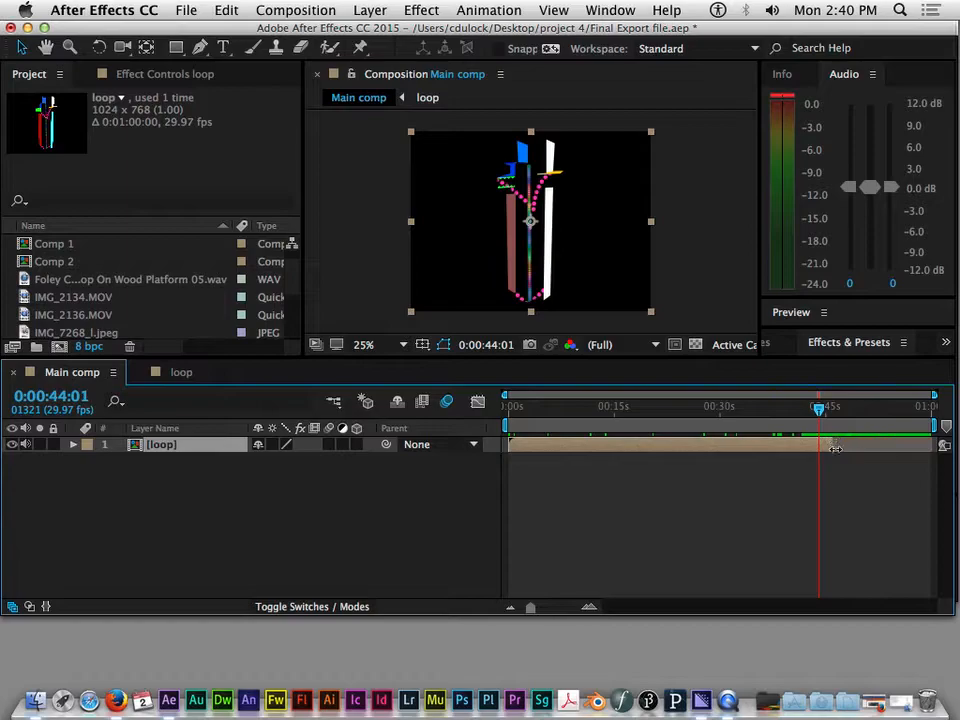
drag(823, 412, 834, 414)
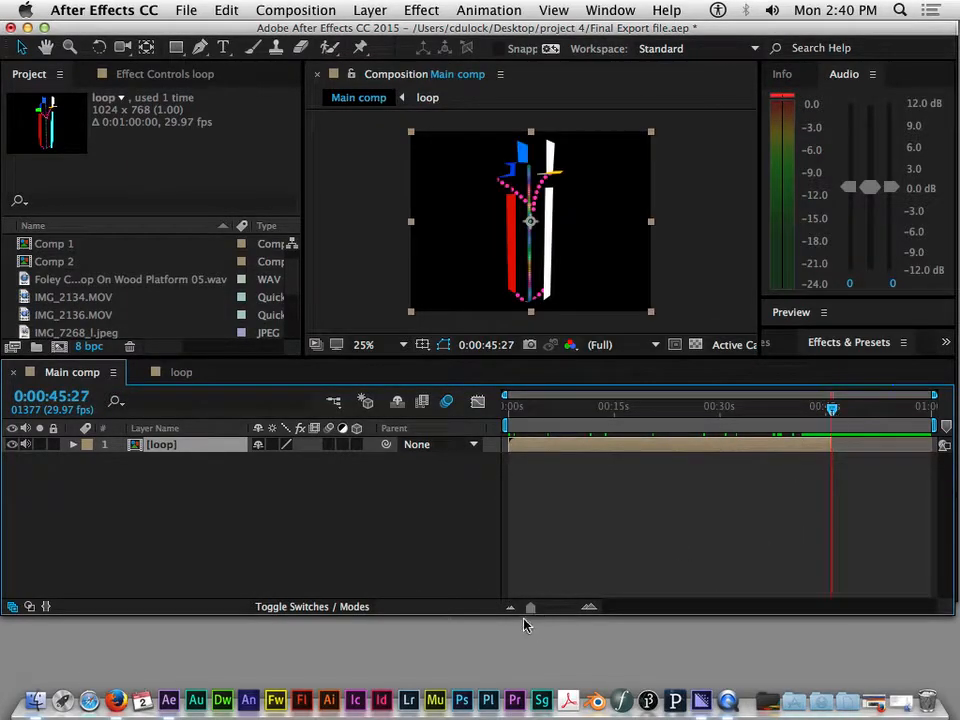
drag(531, 607, 570, 612)
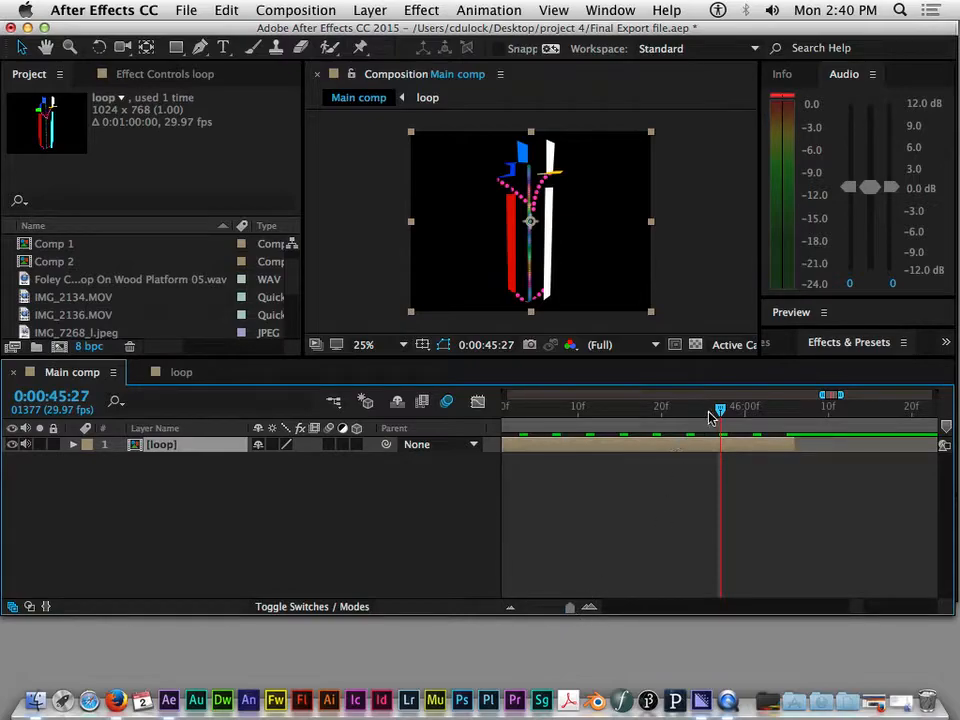
drag(725, 418, 796, 421)
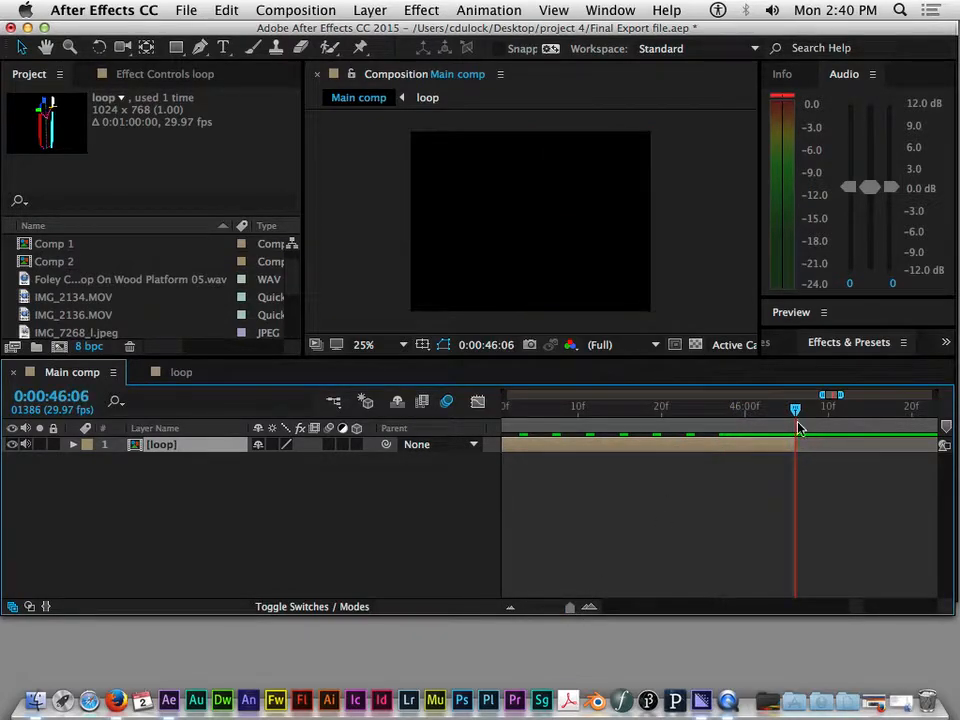
click(575, 606)
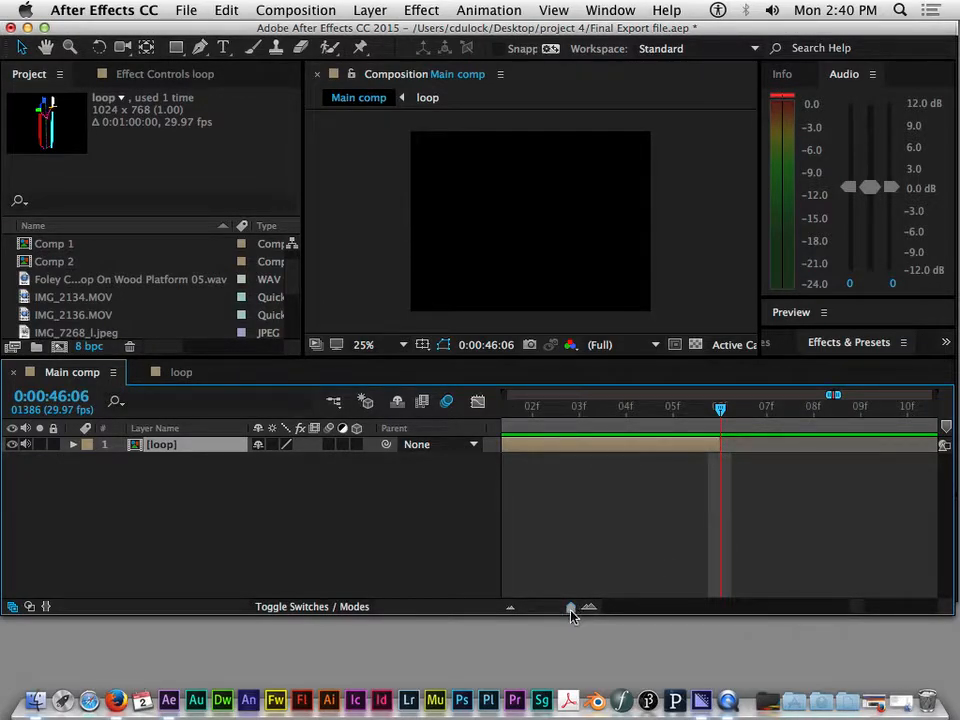
drag(572, 608, 566, 608)
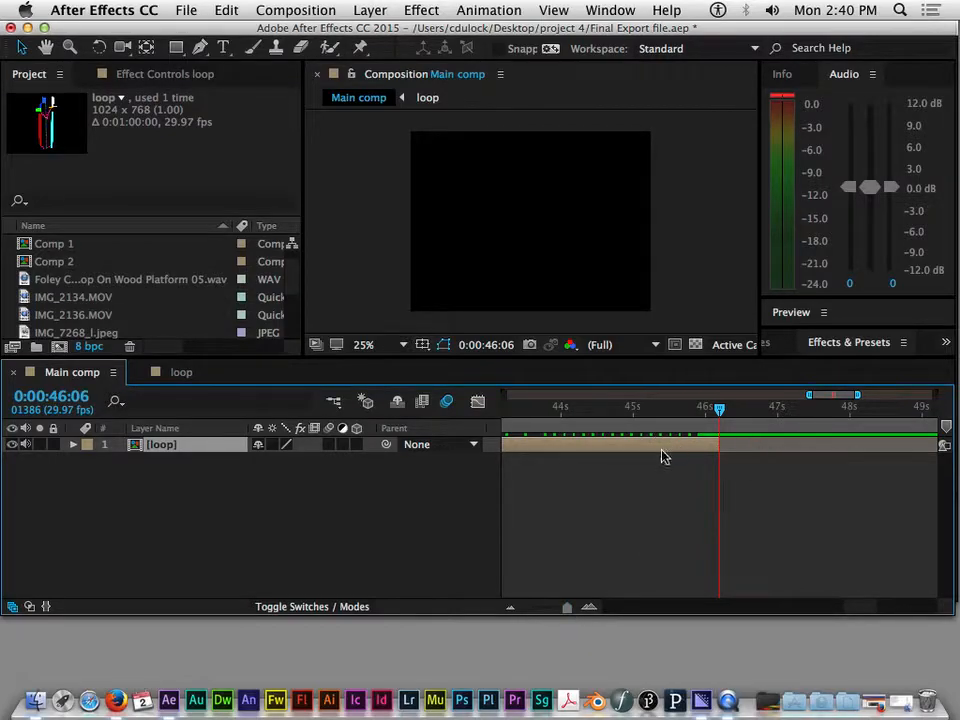
Duplicate the trimmed loop layer and move the copy so it starts at 0:00:46:06, directly after the original.
drag(808, 394, 414, 369)
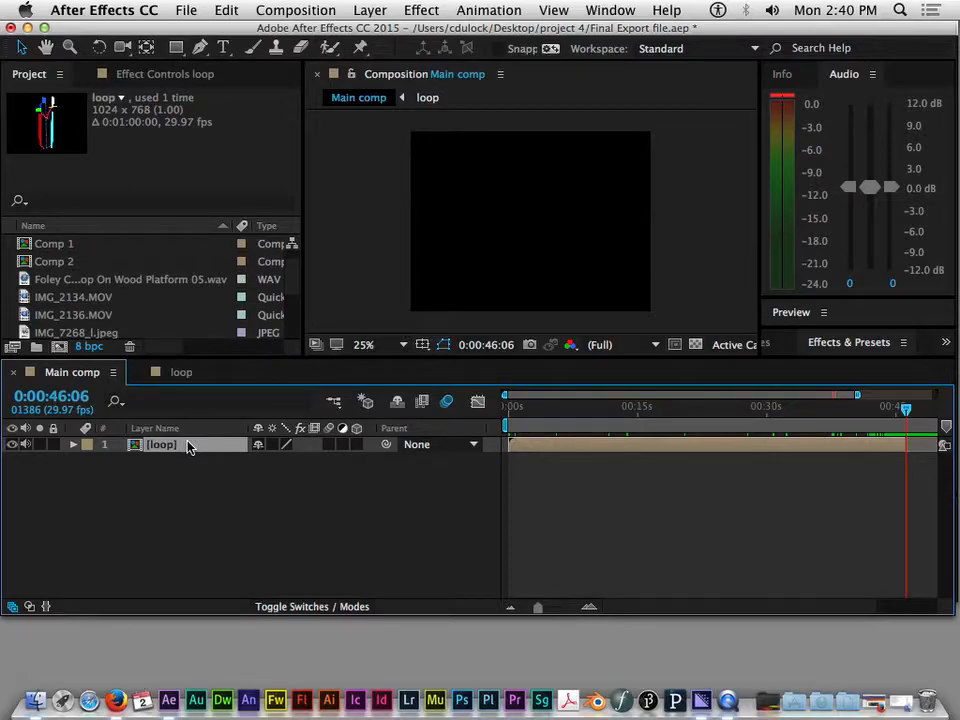
key(super+d)
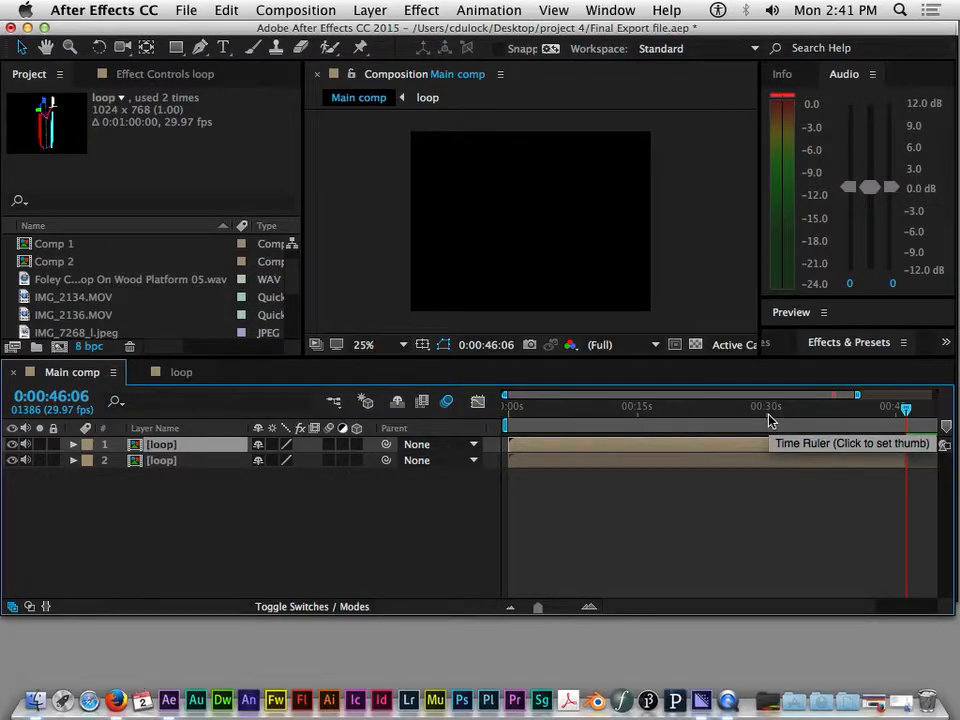
key(bracketleft)
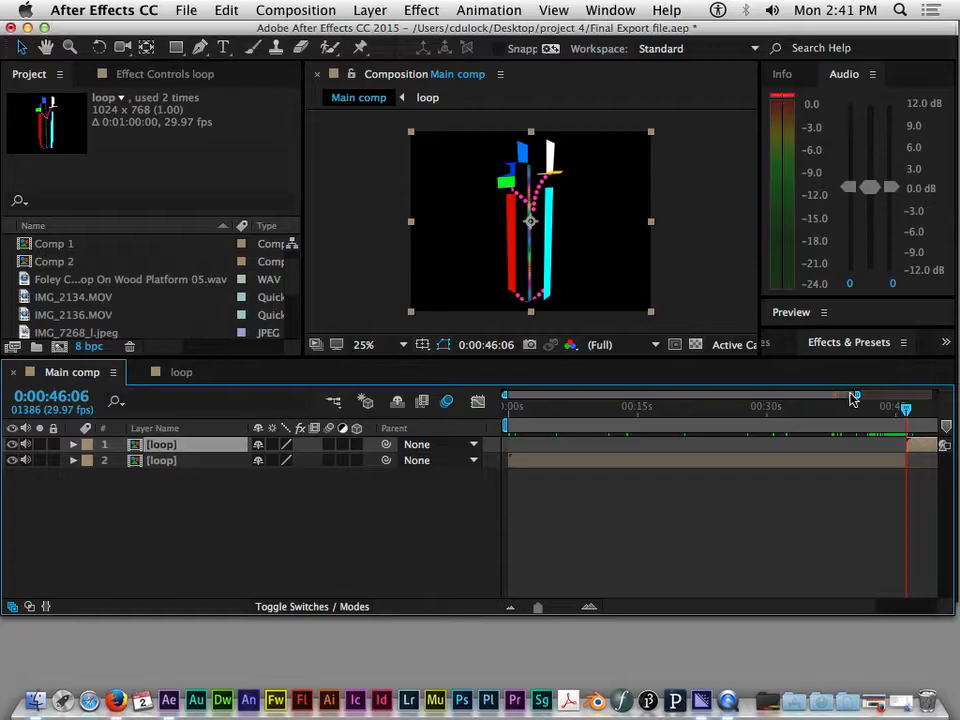
drag(856, 398, 934, 397)
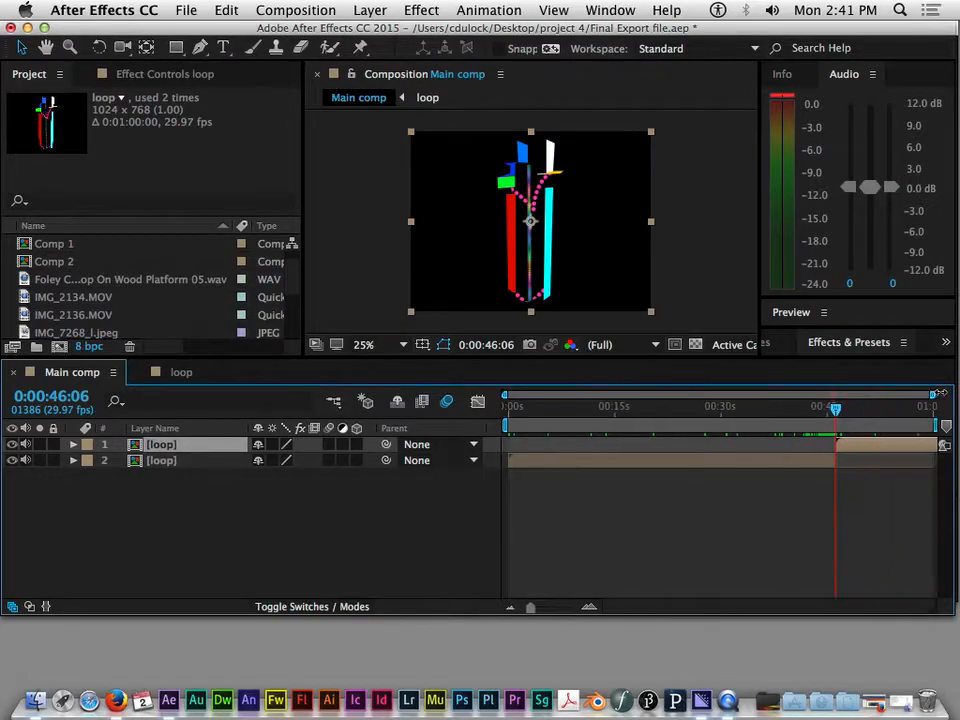
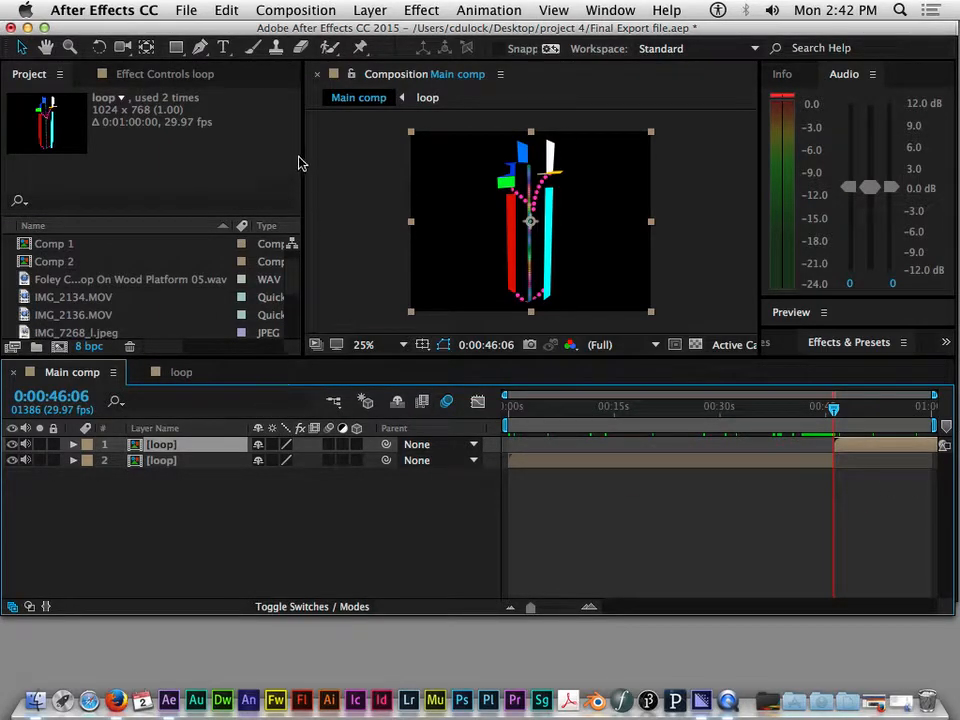
Set Main comp's duration to 2 minutes and show its full time range in the timeline.
click(296, 12)
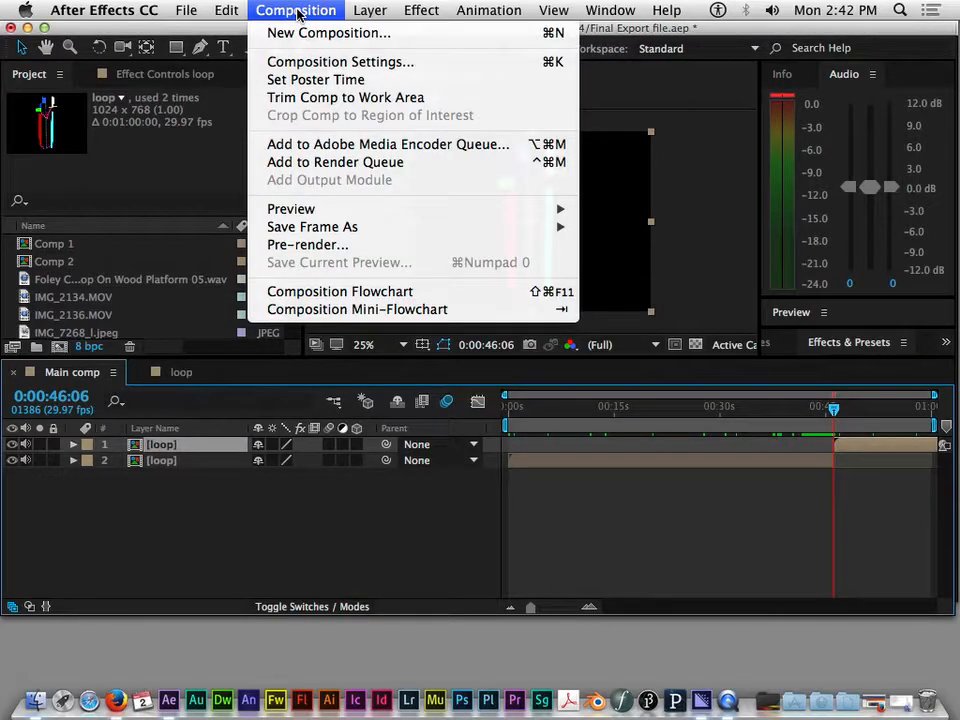
click(338, 66)
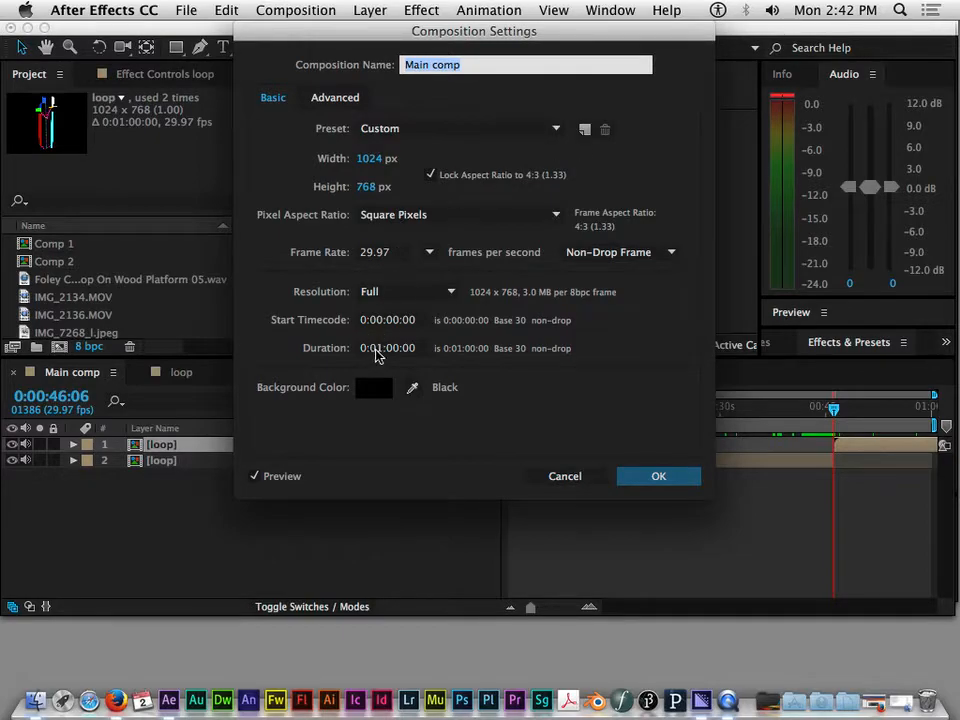
click(378, 350)
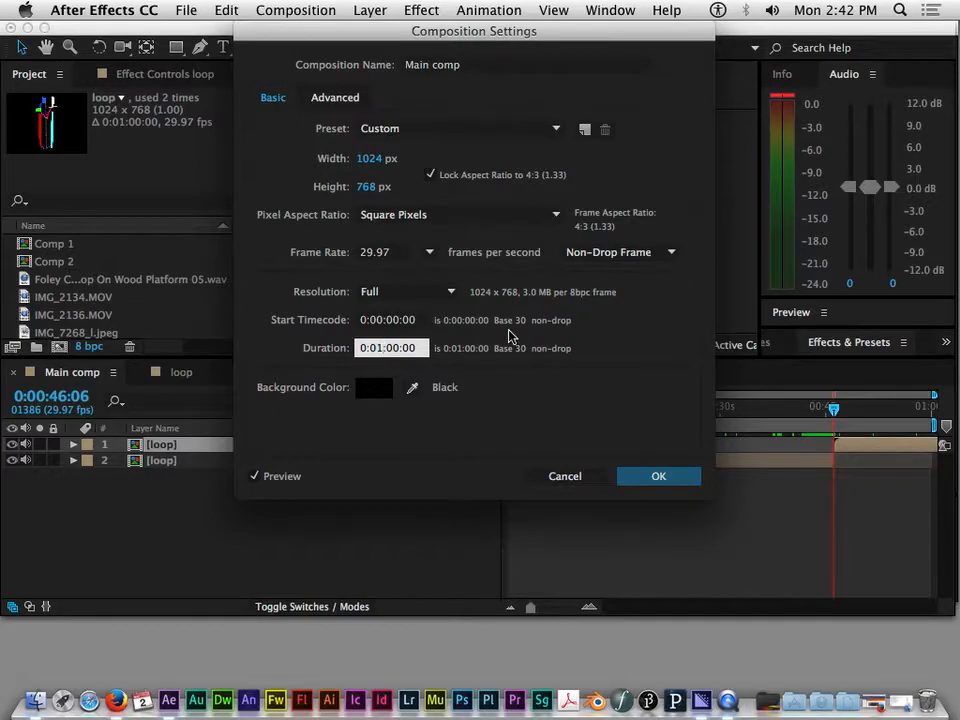
key(BackSpace)
text(2)
click(658, 478)
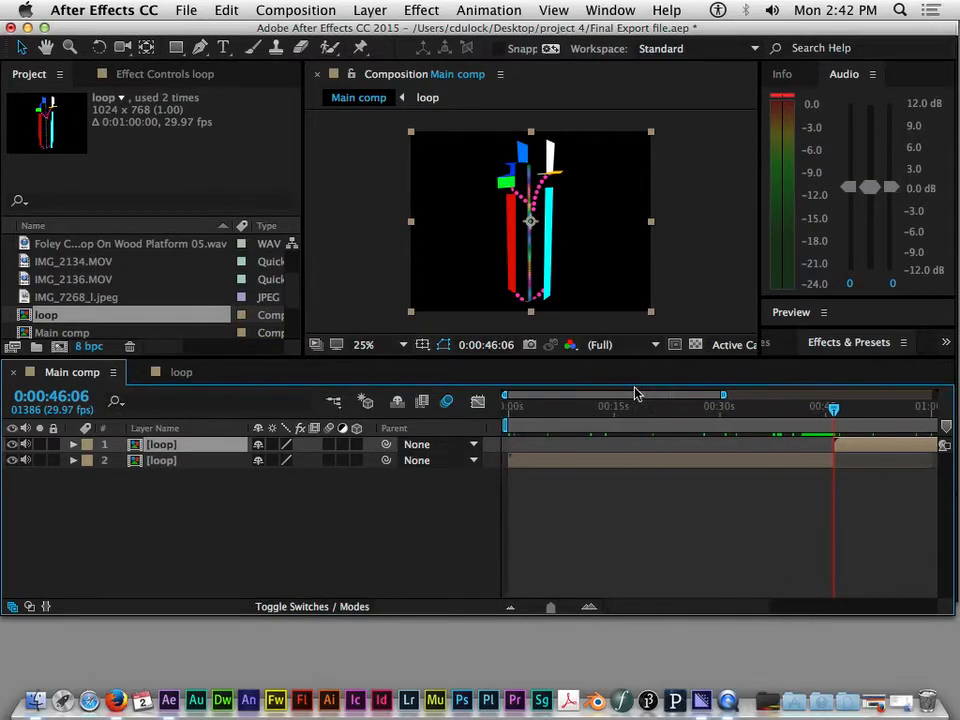
drag(723, 395, 943, 397)
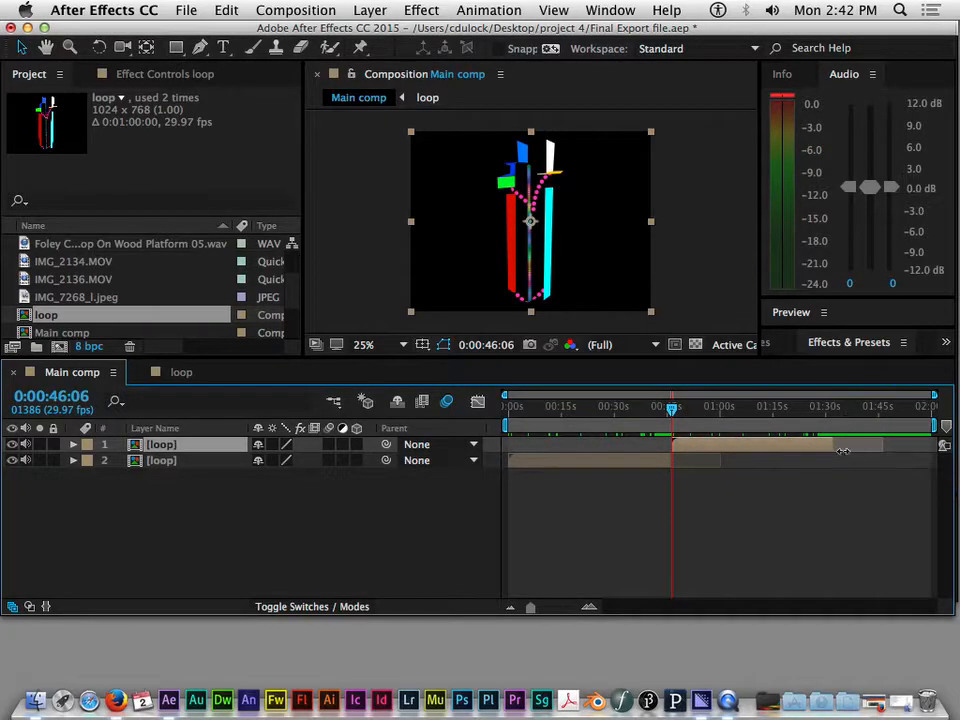
Narrow the work area to about 0:00:42 to 0:00:50, around the junction of the two loop layers.
mouse_move(675, 413)
mouse_down()
mouse_move(647, 412)
mouse_move(836, 407)
mouse_move(657, 398)
mouse_move(690, 395)
mouse_move(675, 403)
mouse_move(667, 422)
mouse_move(681, 420)
mouse_move(671, 425)
mouse_up()
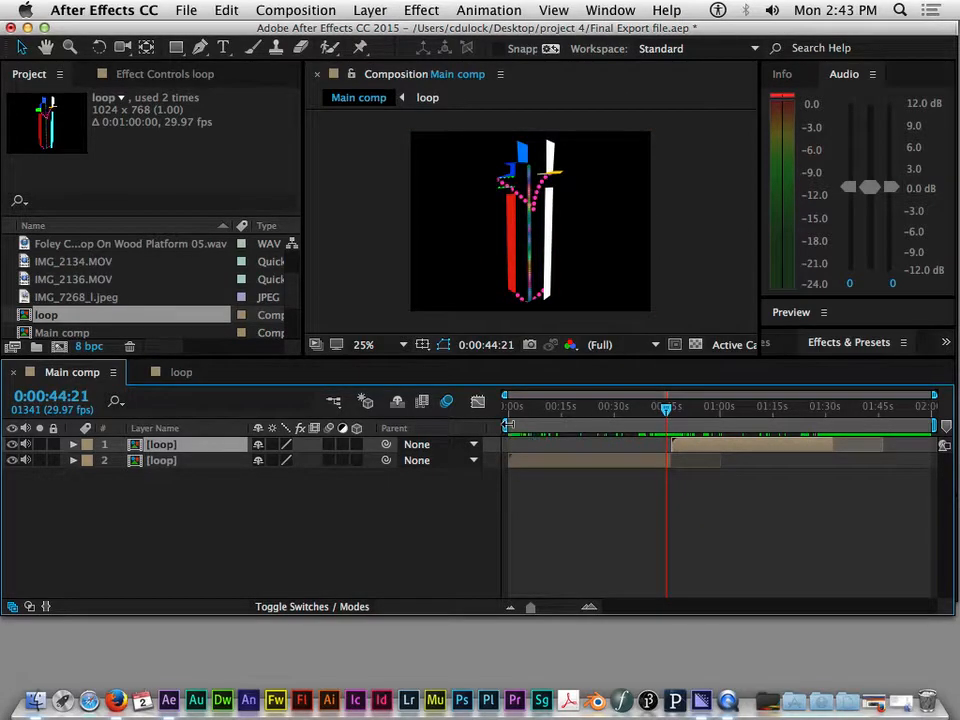
drag(519, 424, 645, 428)
drag(926, 424, 662, 418)
Preview the transition between the two loop layers, replaying it from 0:00:44:21.
key(space)
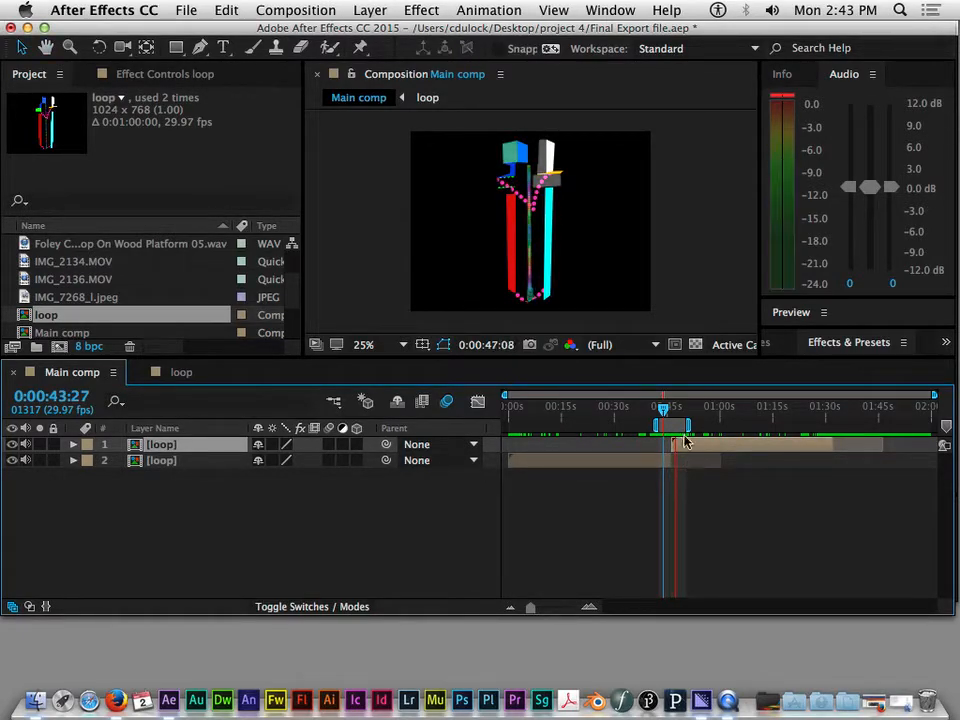
key(space)
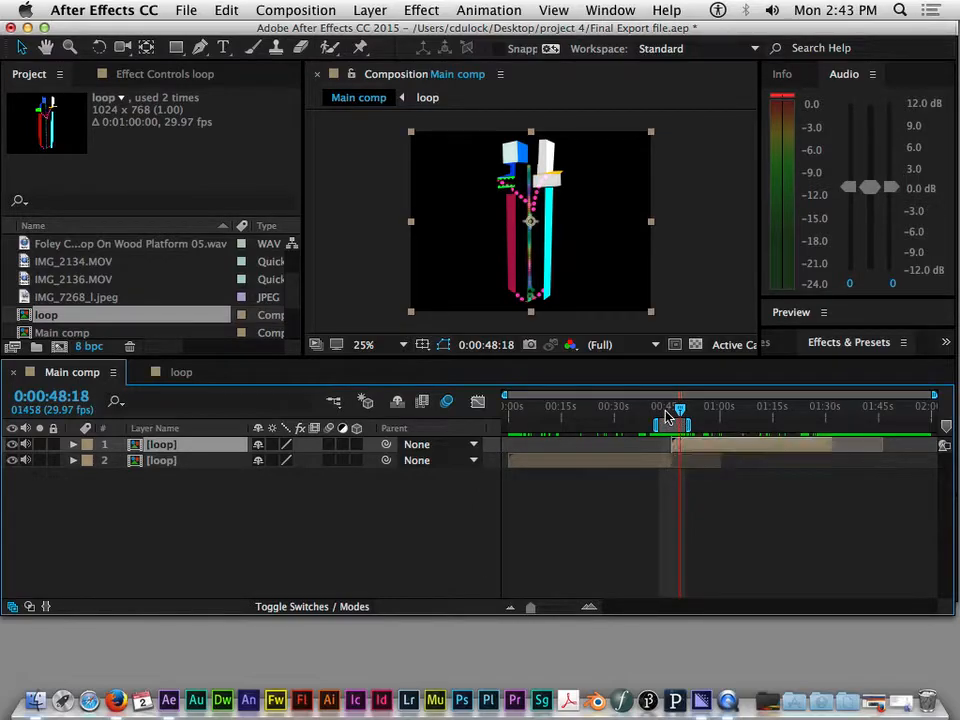
click(667, 412)
key(space)
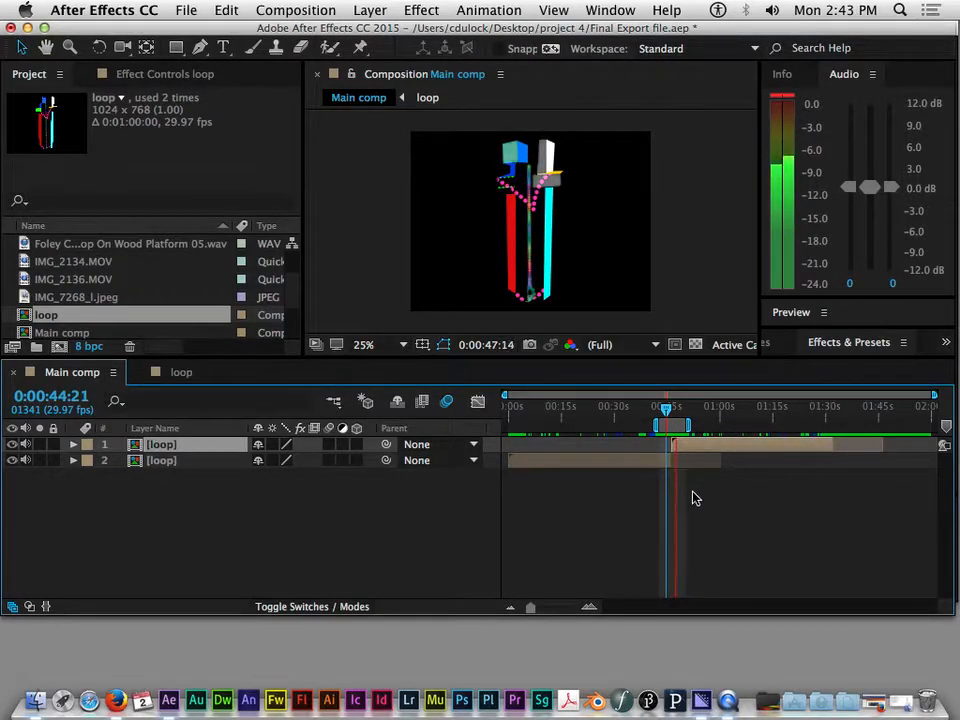
key(space)
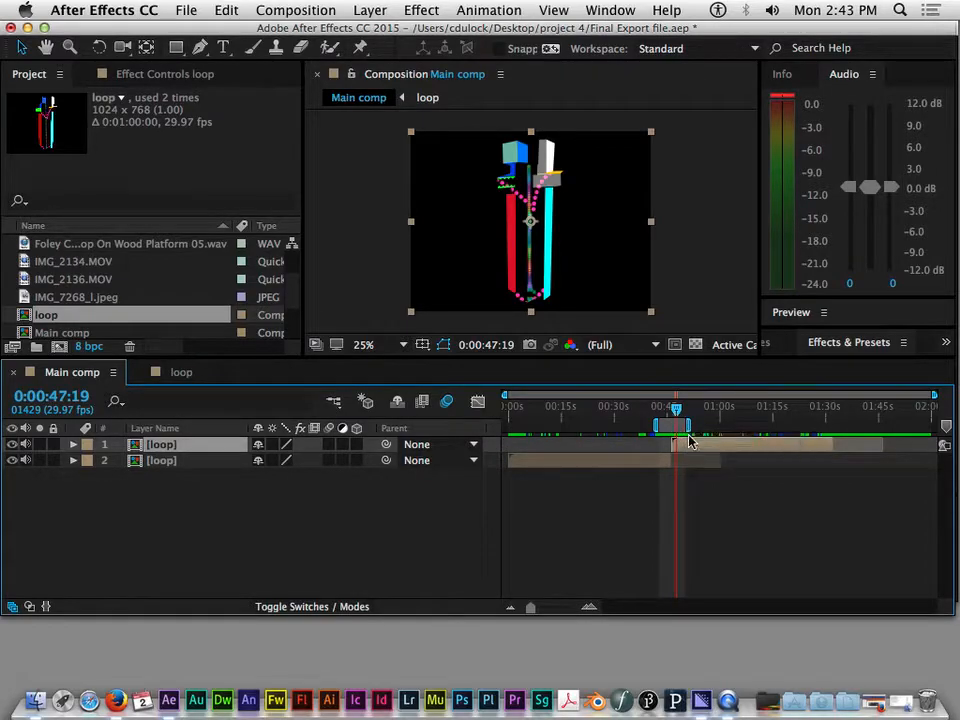
Shift the upper loop layer one frame later to start at 0:00:46:07, and inspect the gap at 0:00:46:06.
drag(531, 609, 568, 609)
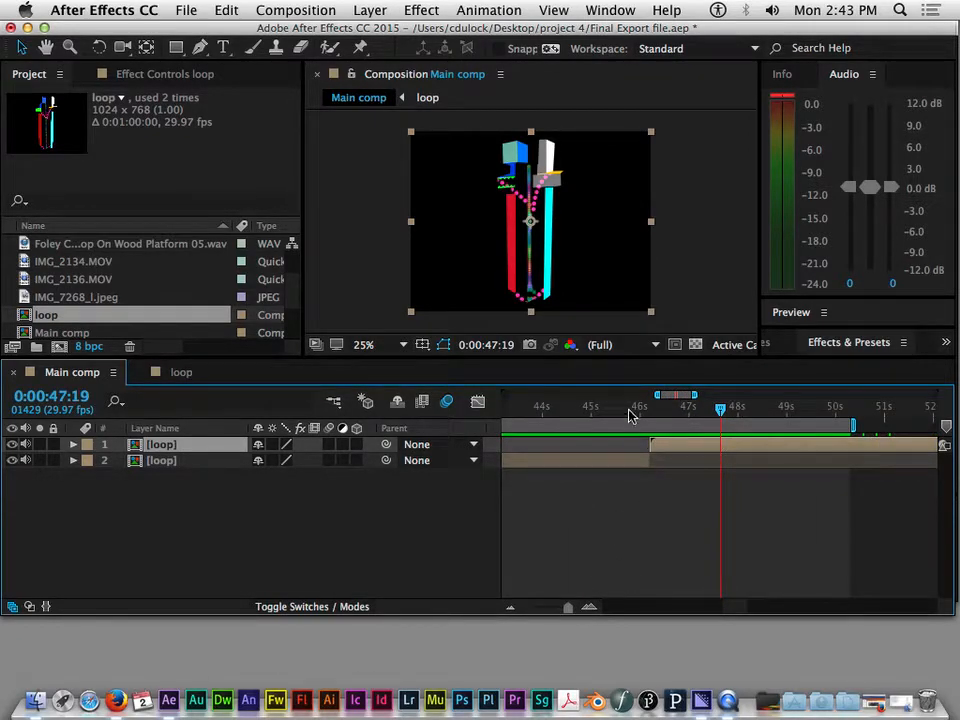
drag(721, 412, 652, 408)
drag(568, 612, 570, 609)
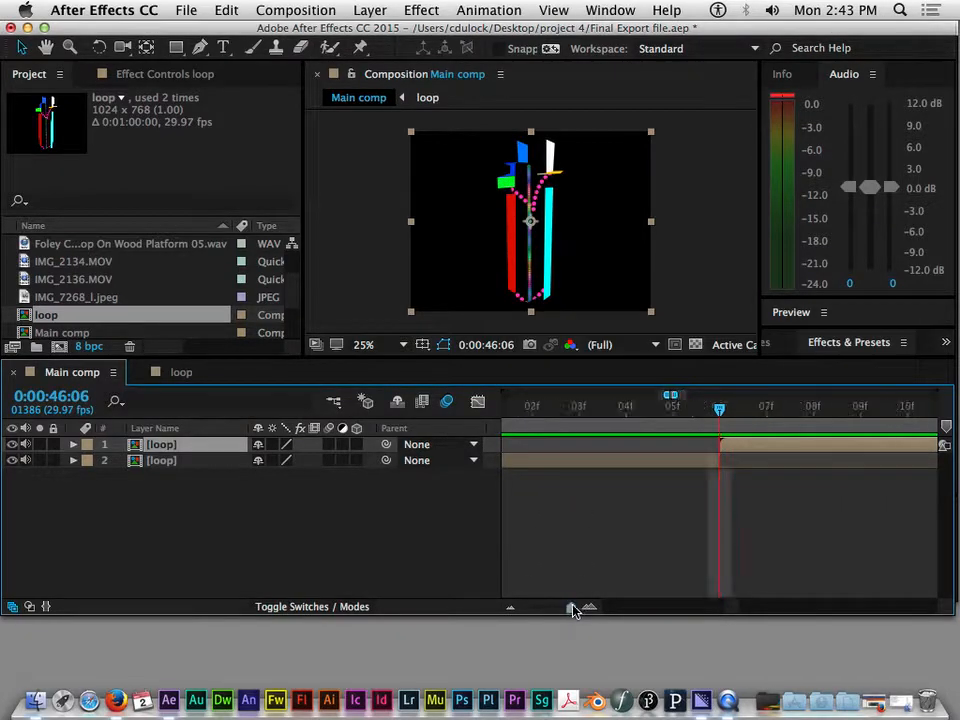
drag(738, 444, 786, 445)
drag(719, 418, 698, 438)
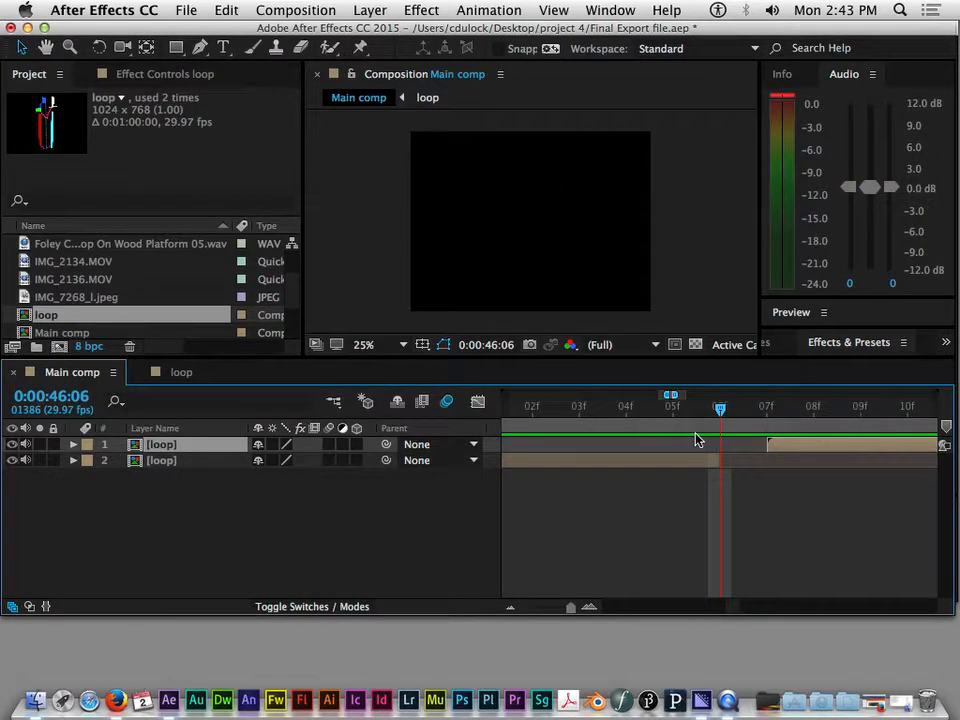
Shift the upper loop layer one frame earlier so it starts at 0:00:46:06, closing the gap between the two loops.
mouse_move(698, 438)
mouse_down()
mouse_move(752, 432)
mouse_move(705, 439)
mouse_up()
drag(792, 446, 748, 443)
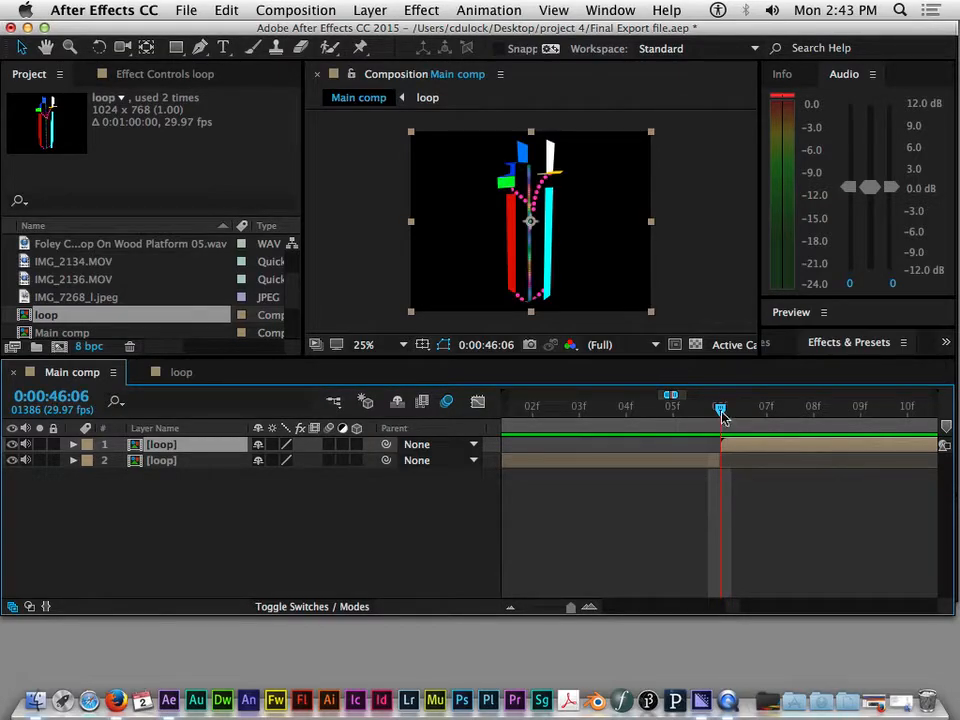
Set the work area's start to 0:00:00:00 in Main comp's timeline.
drag(677, 396, 371, 397)
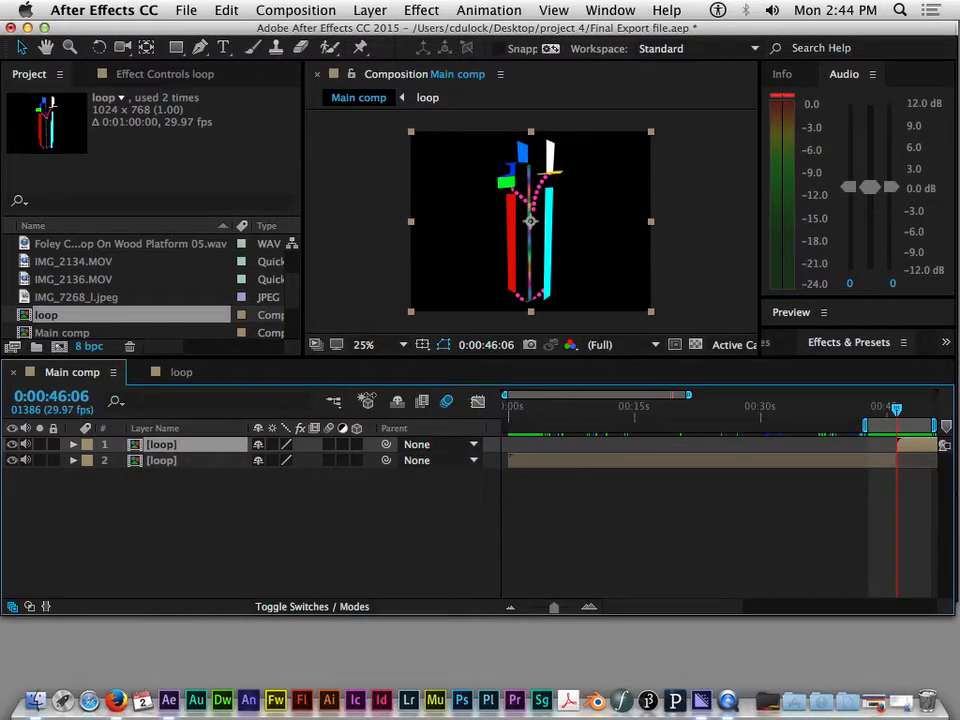
drag(686, 395, 955, 397)
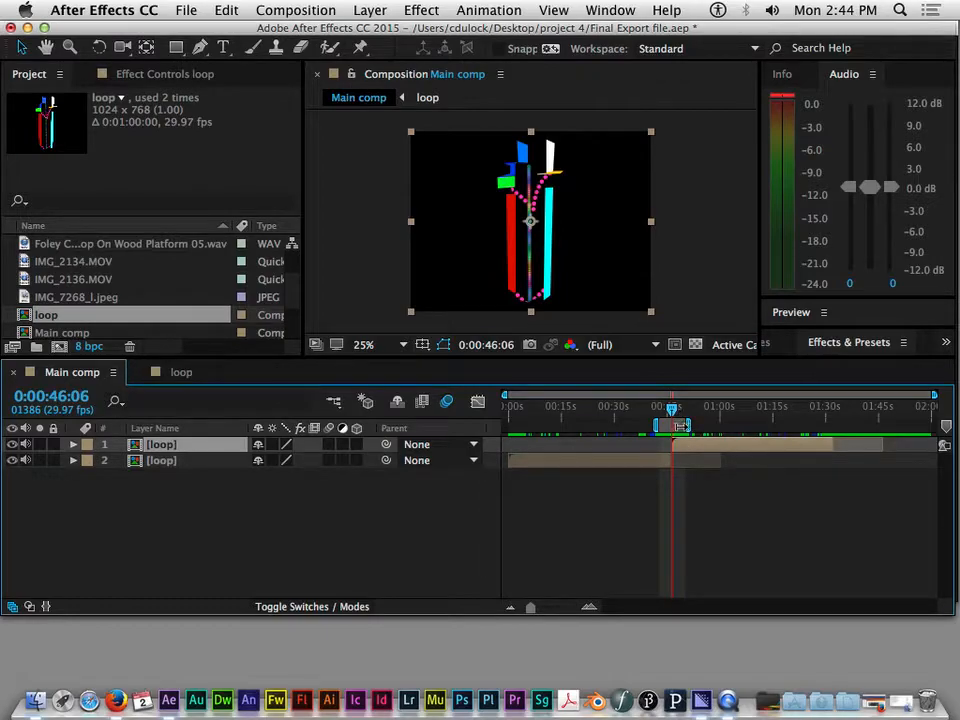
drag(677, 413, 711, 425)
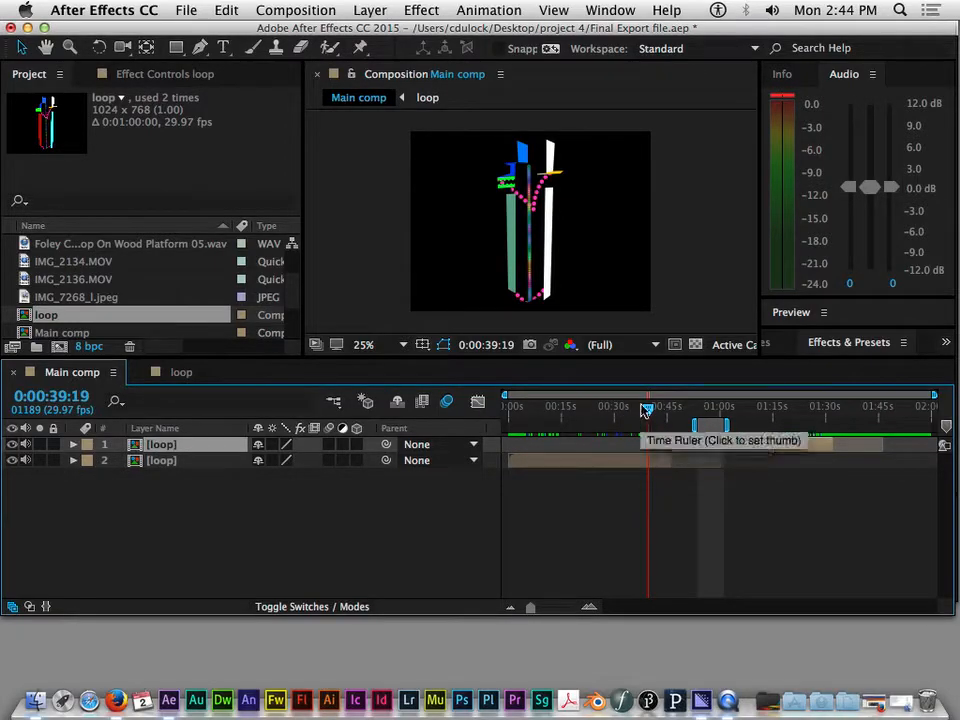
drag(648, 410, 421, 427)
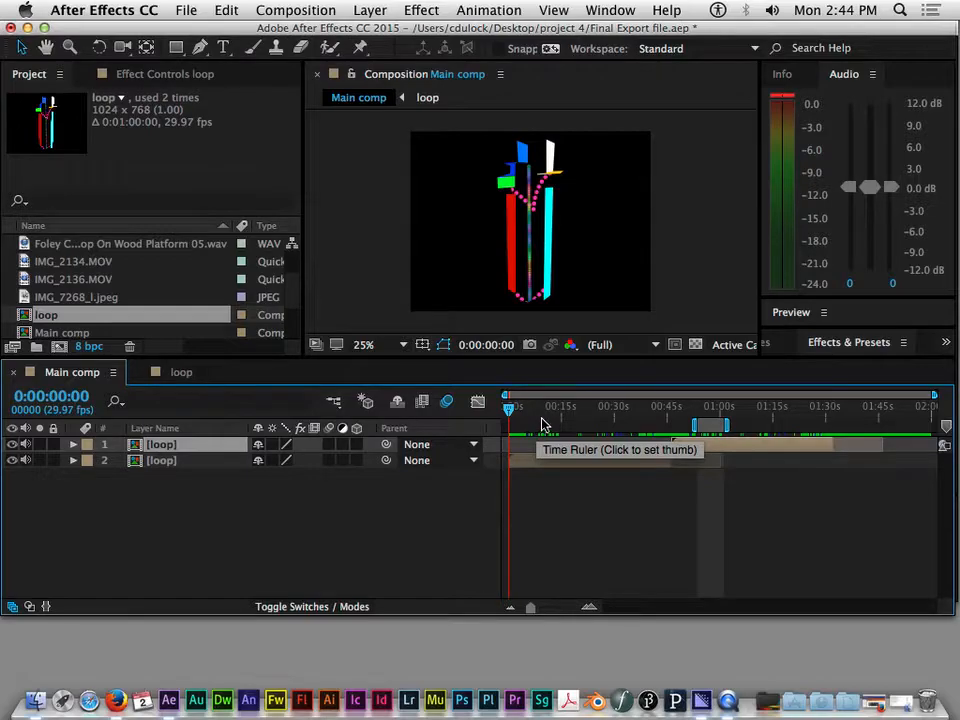
key(b)
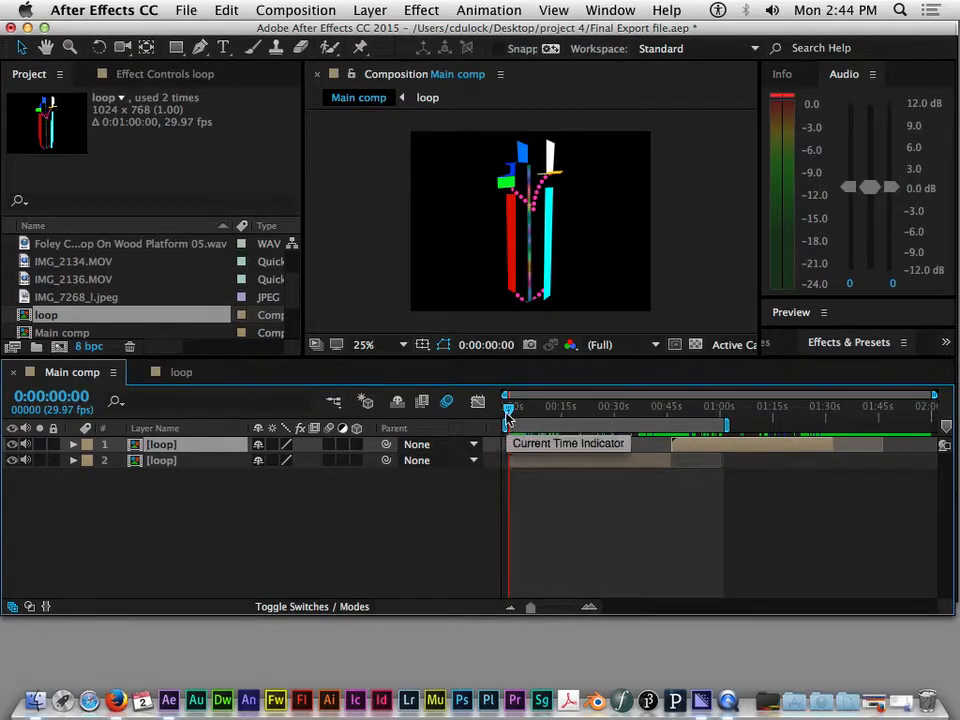
Extend the work area's end to the upper loop layer's out point, with the current time at 0:01:32:12.
drag(508, 413, 833, 425)
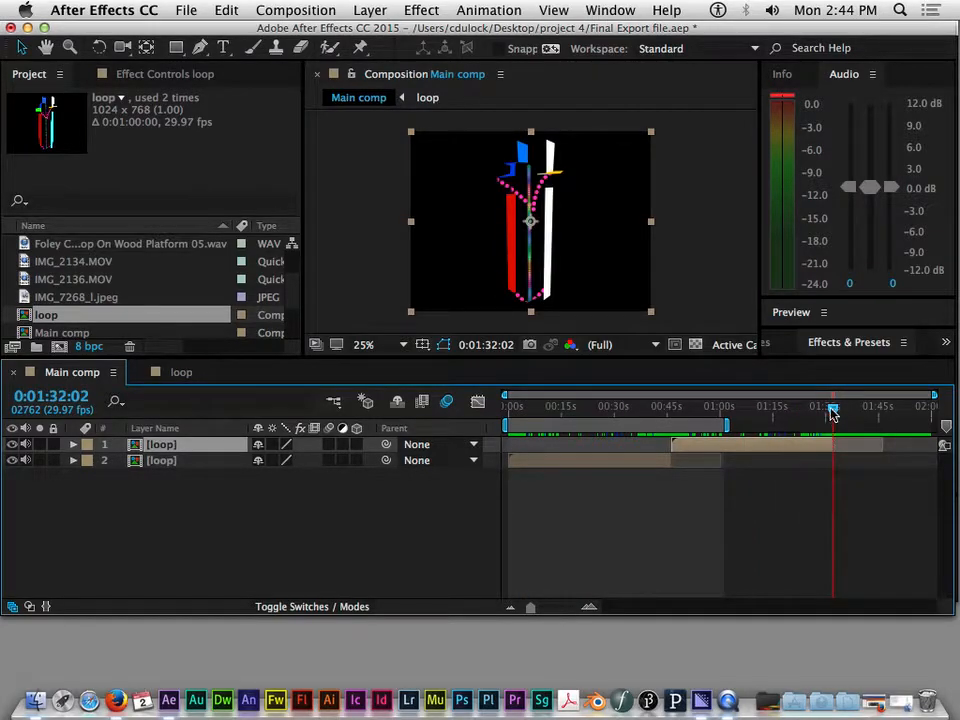
mouse_move(835, 408)
mouse_down()
mouse_move(825, 412)
mouse_move(835, 413)
mouse_up()
drag(529, 606, 561, 607)
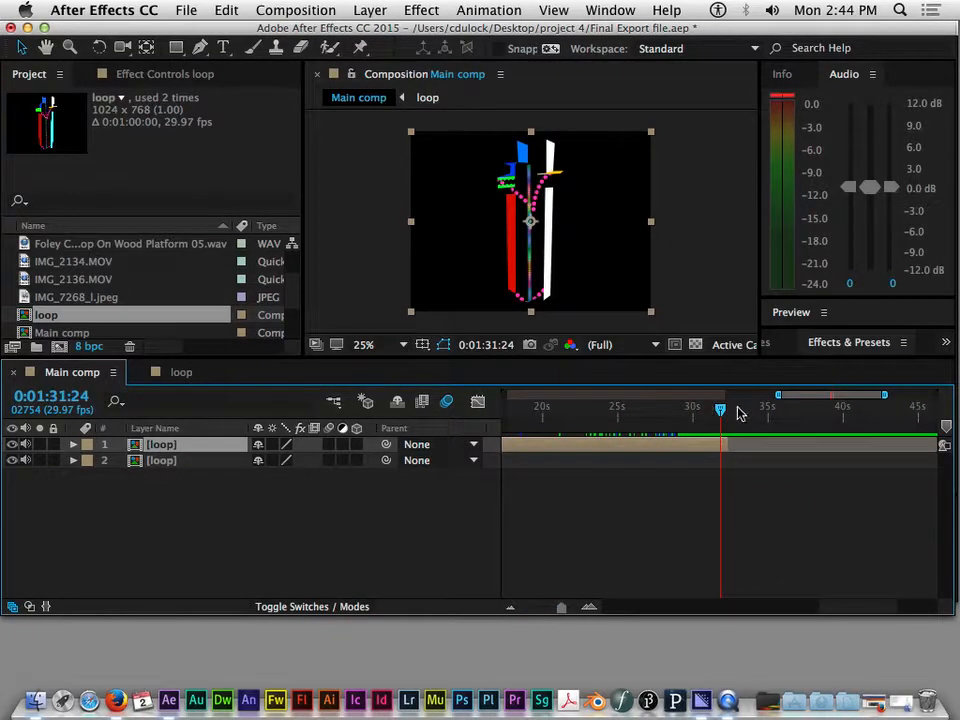
drag(721, 409, 734, 415)
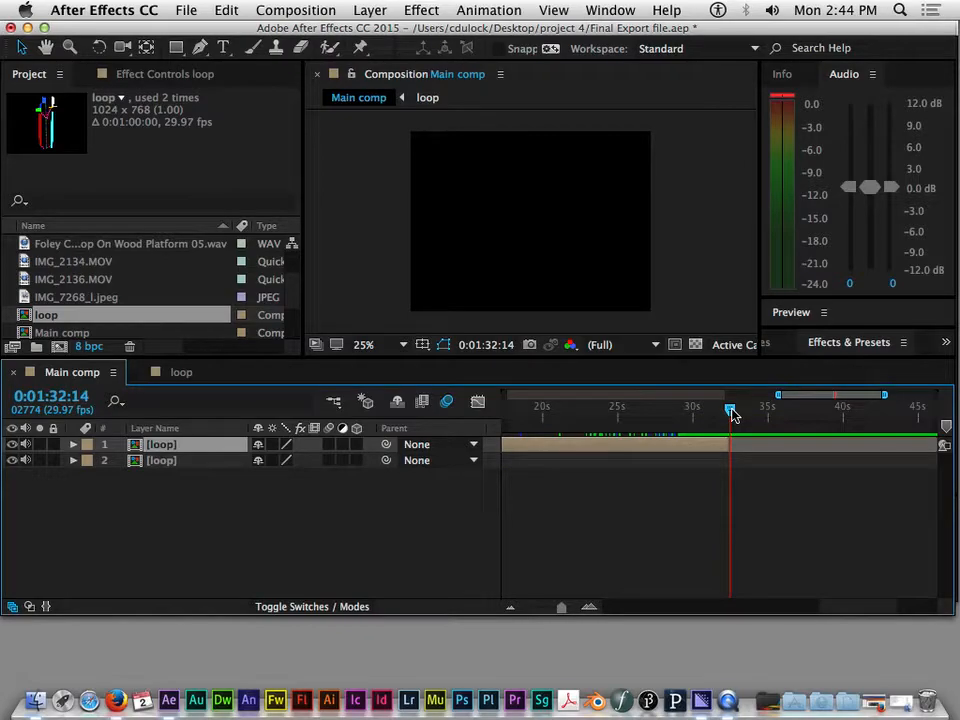
drag(560, 607, 570, 607)
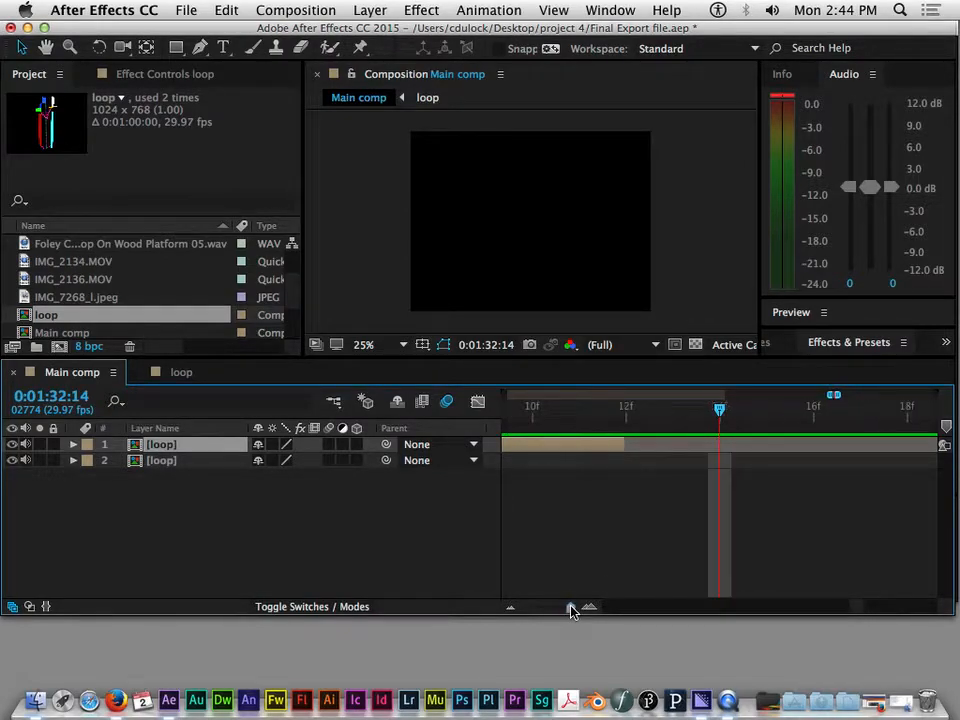
drag(722, 412, 621, 409)
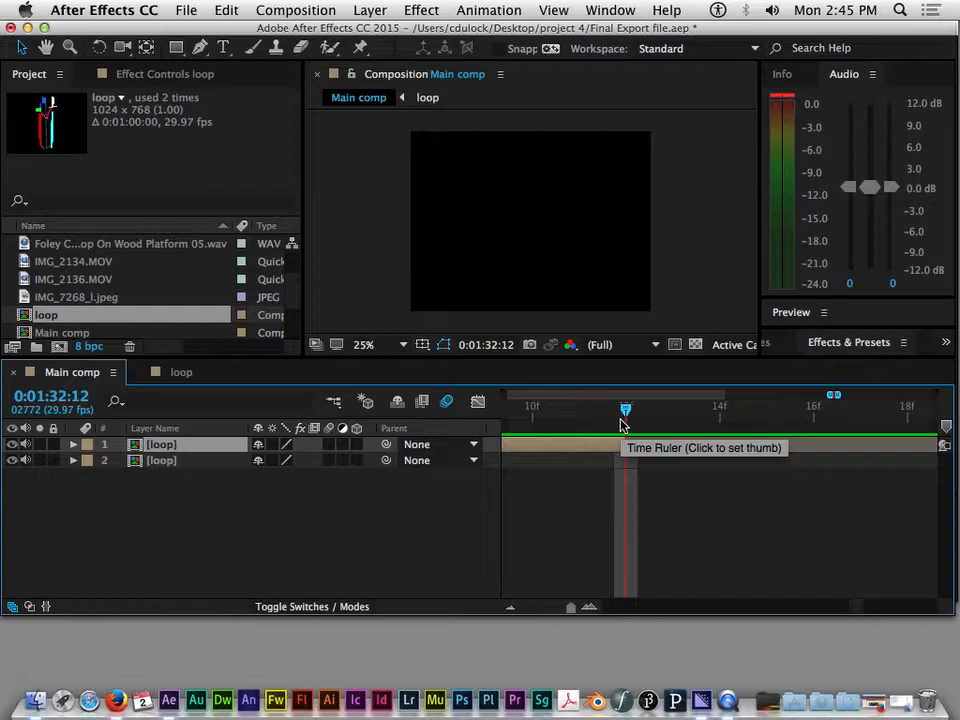
key(n)
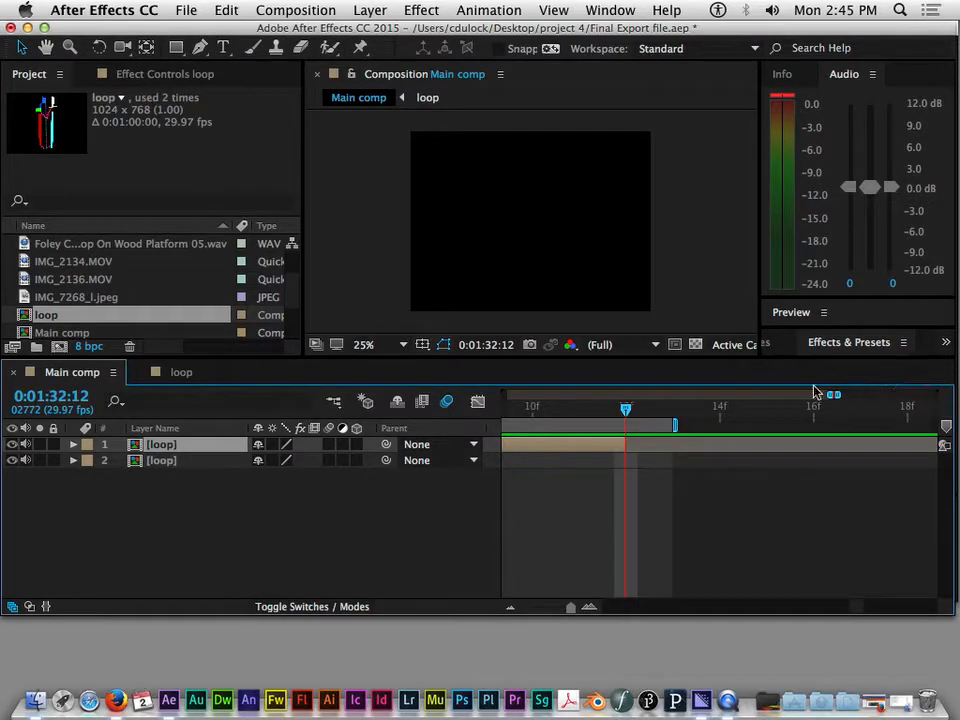
Pull the work area's end back one frame so it lines up with the upper loop layer's end at 0:01:32:12.
drag(673, 426, 625, 424)
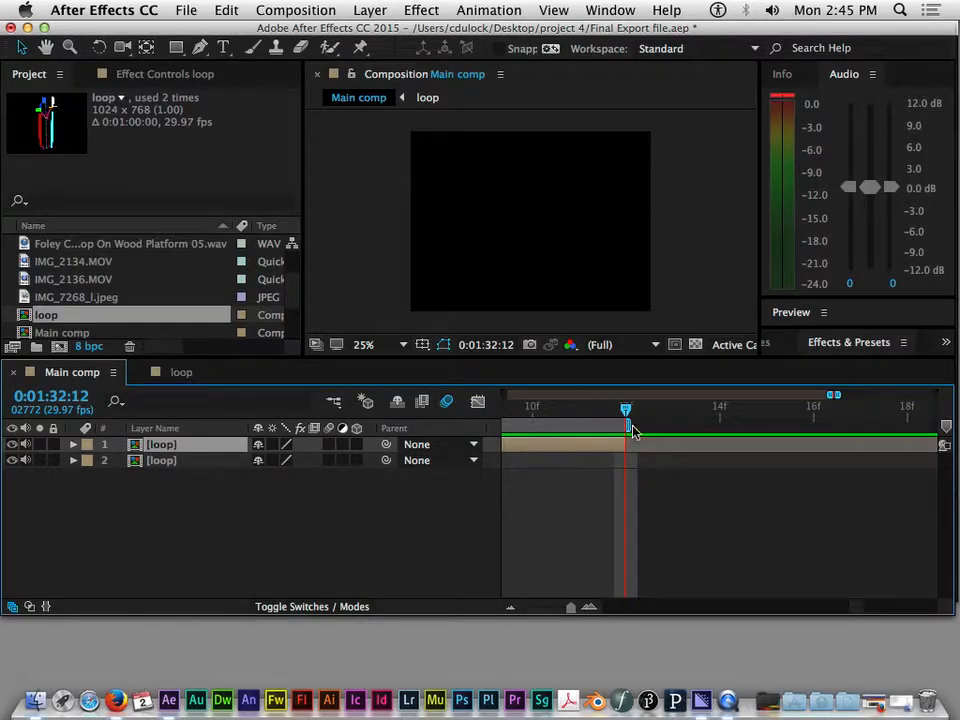
key(super+z)
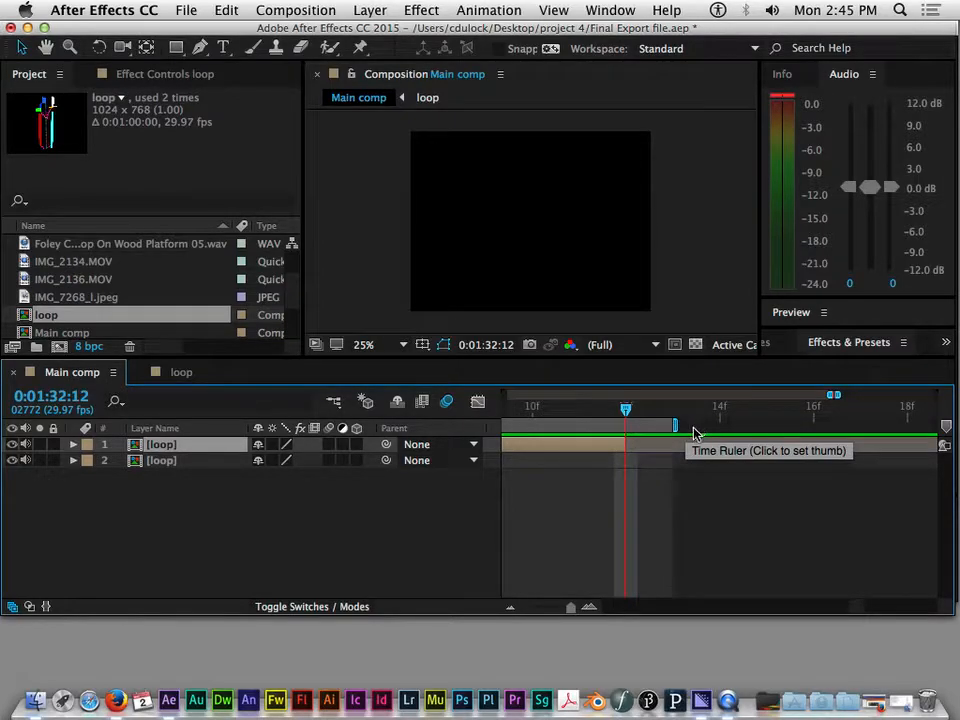
drag(571, 608, 591, 609)
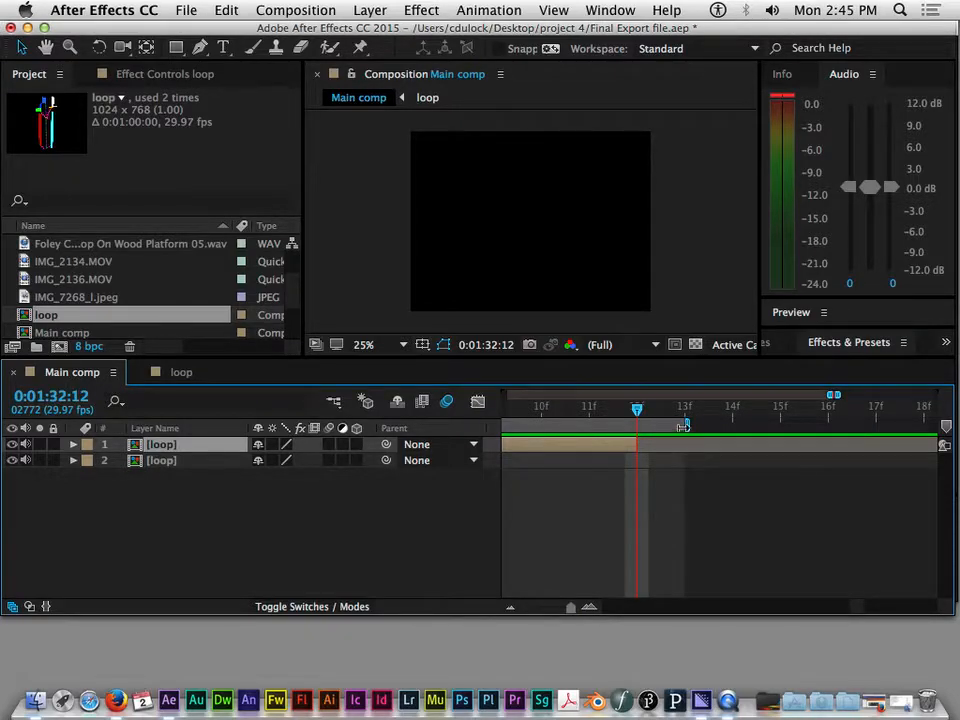
drag(683, 427, 641, 427)
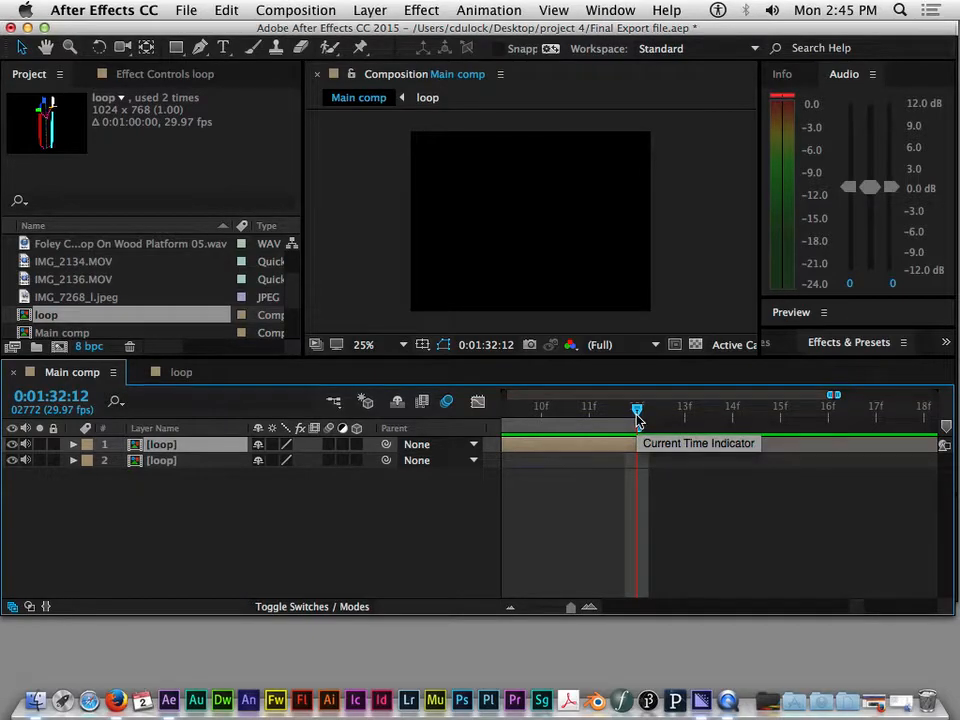
key(alt+bracketright)
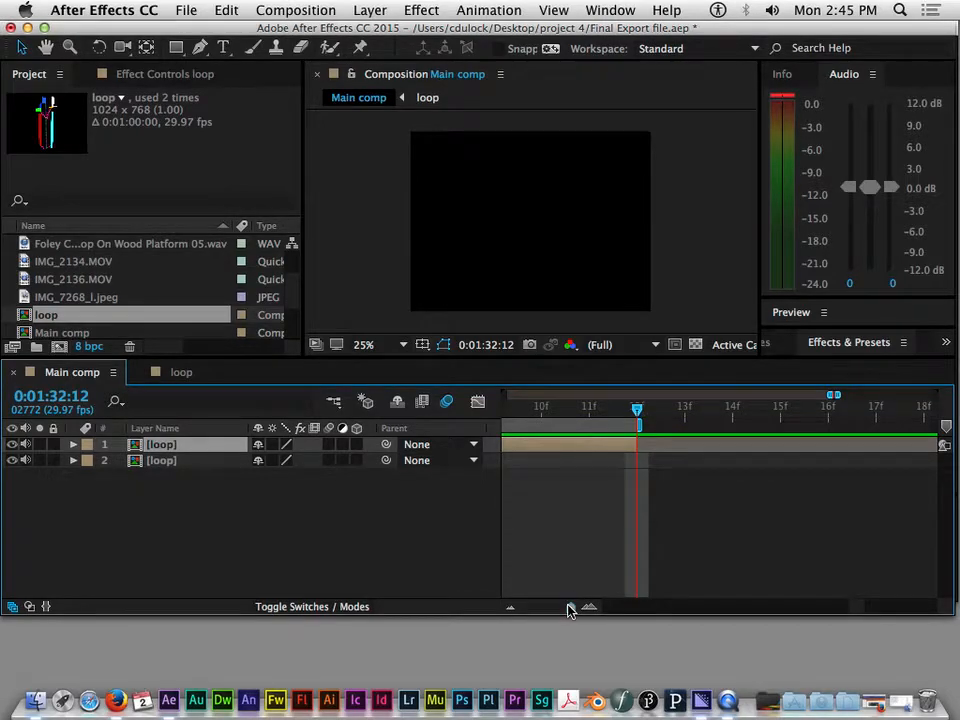
Show Main comp's full time range and return the current time to 0:00:00:00.
drag(570, 609, 476, 613)
drag(831, 407, 665, 465)
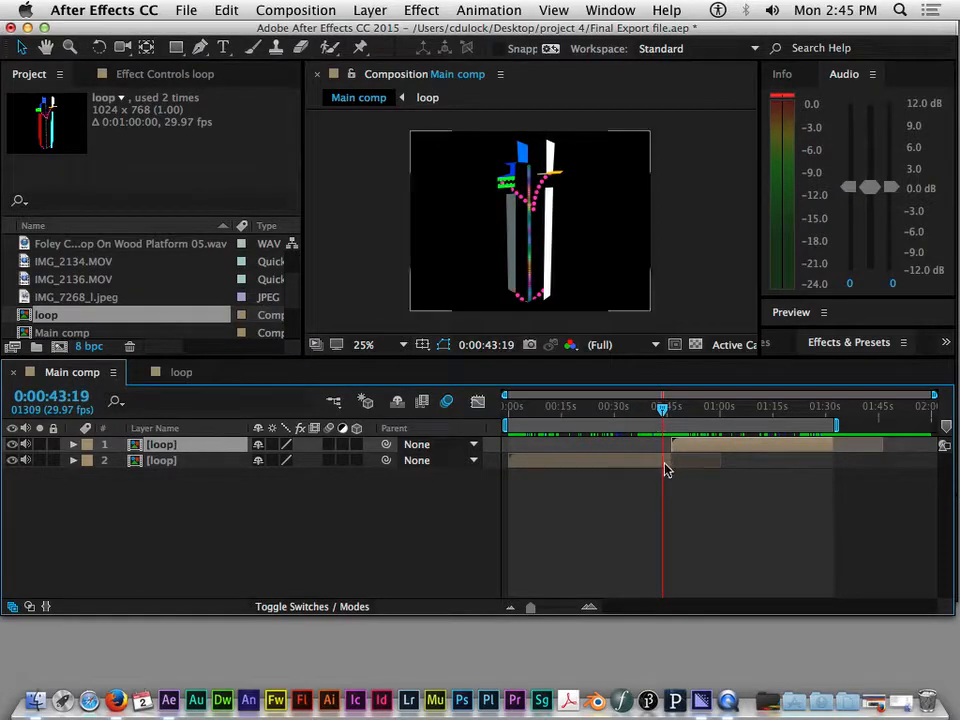
click(661, 408)
drag(664, 413, 492, 397)
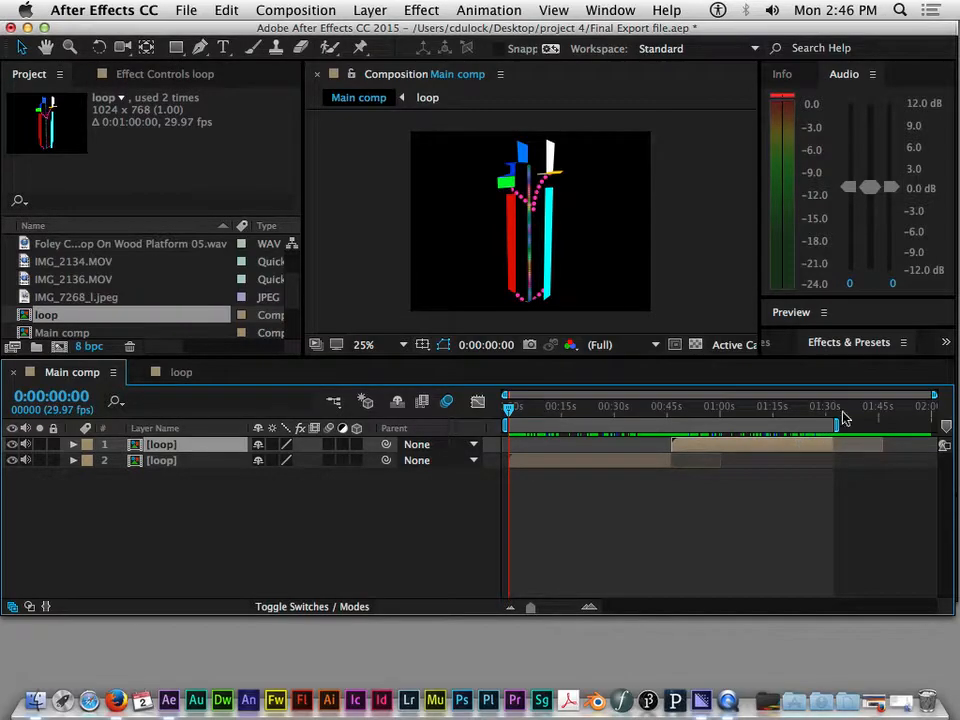
mouse_move(510, 409)
mouse_down()
mouse_move(546, 409)
mouse_move(506, 409)
mouse_up()
Rename Main comp as "Final Comp" in its composition settings.
click(318, 12)
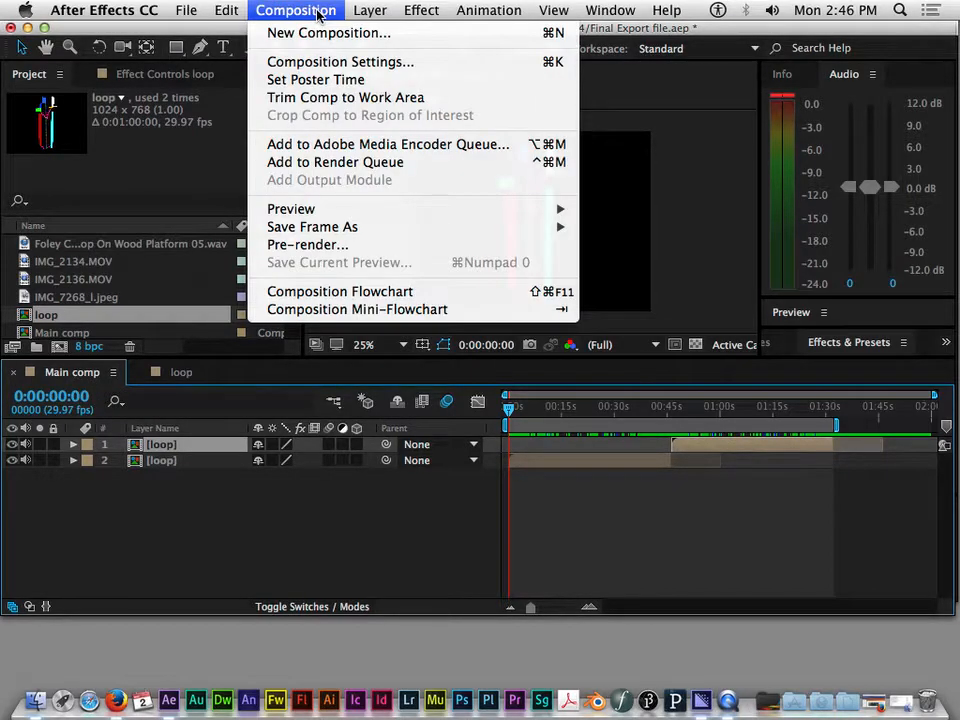
click(322, 62)
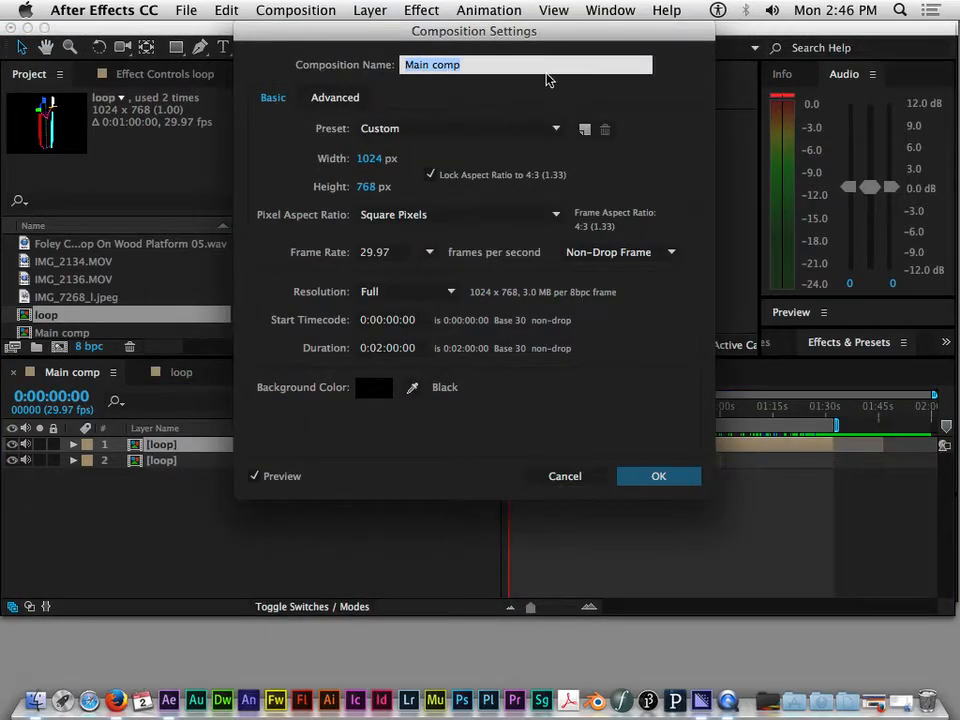
text(Final Comp)
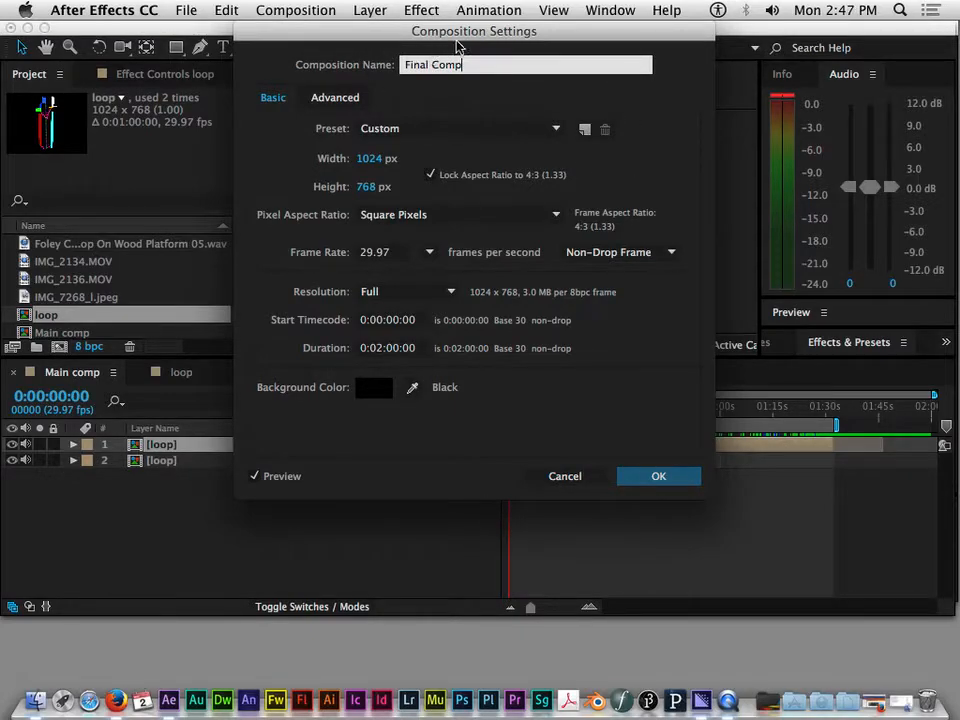
click(651, 478)
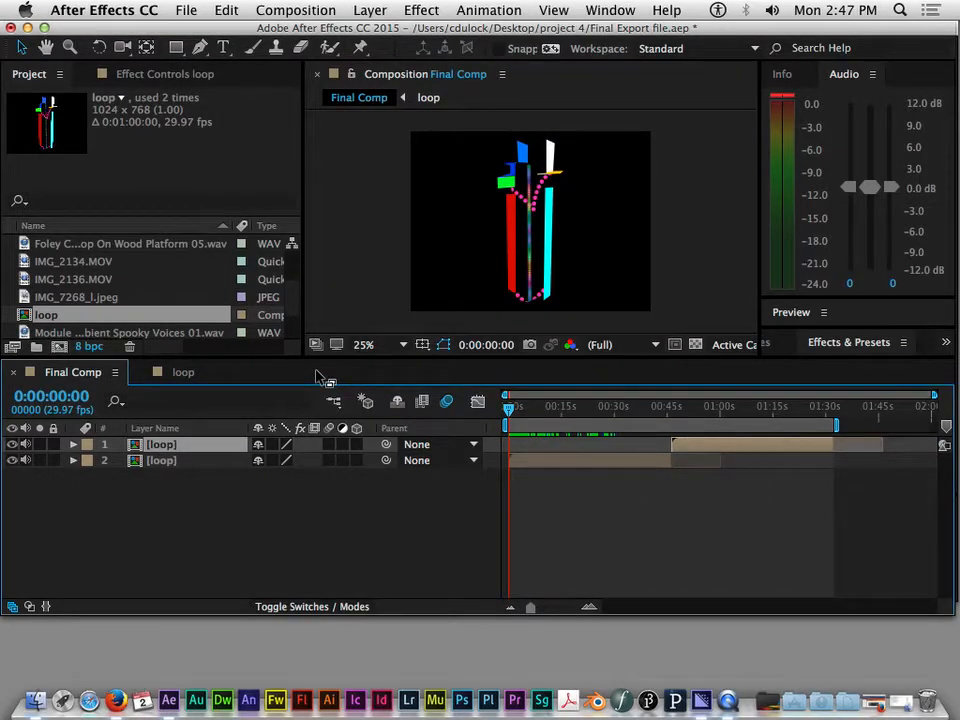
Check that the project is saved and close After Effects.
click(188, 13)
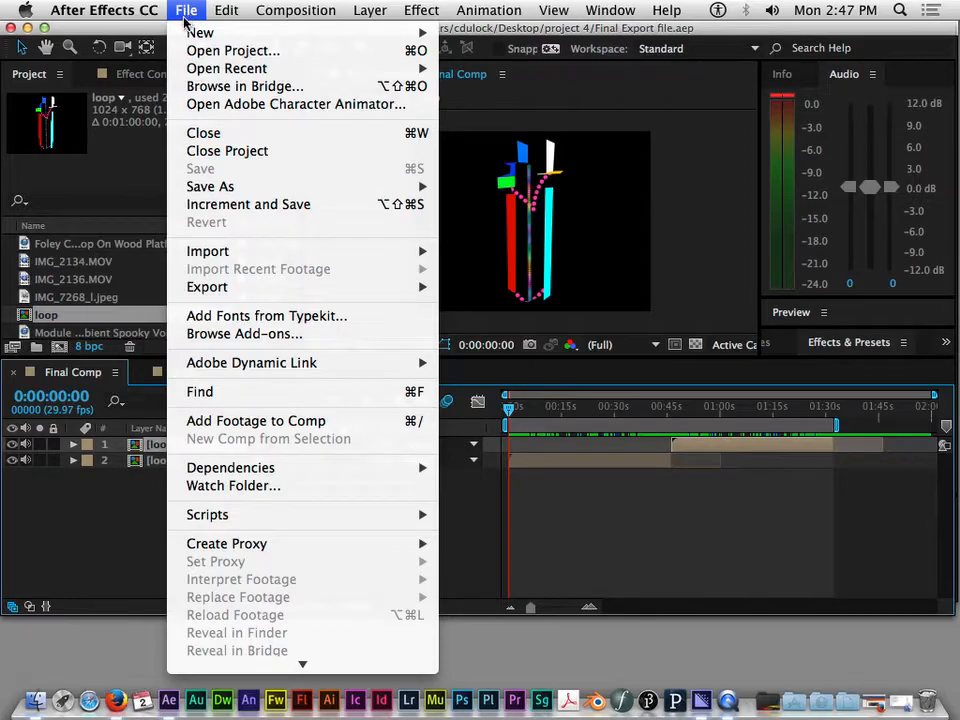
click(220, 168)
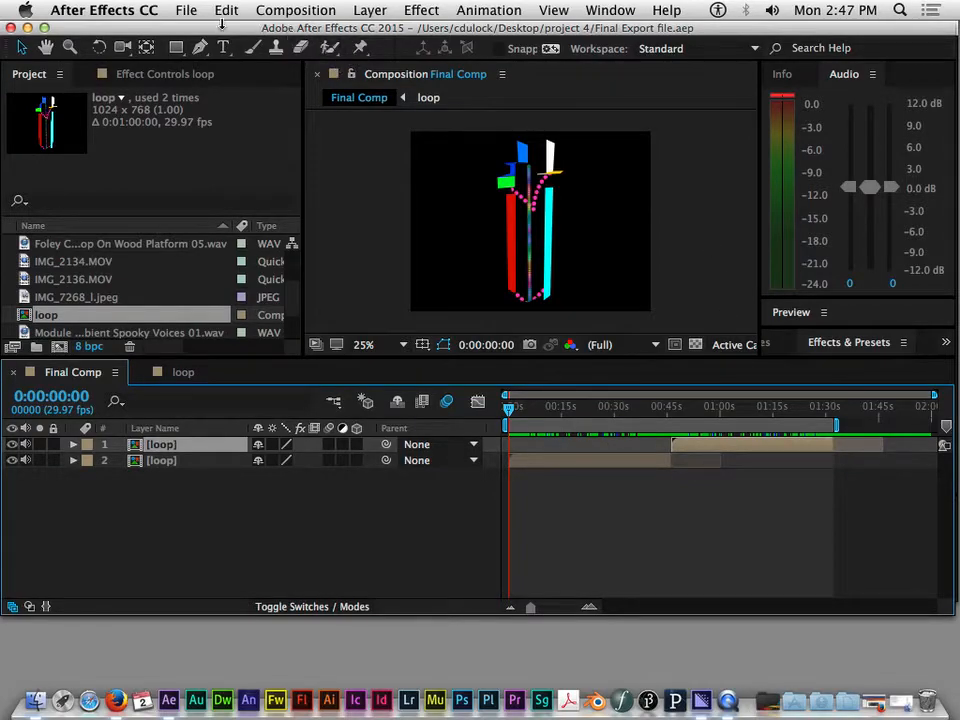
click(11, 28)
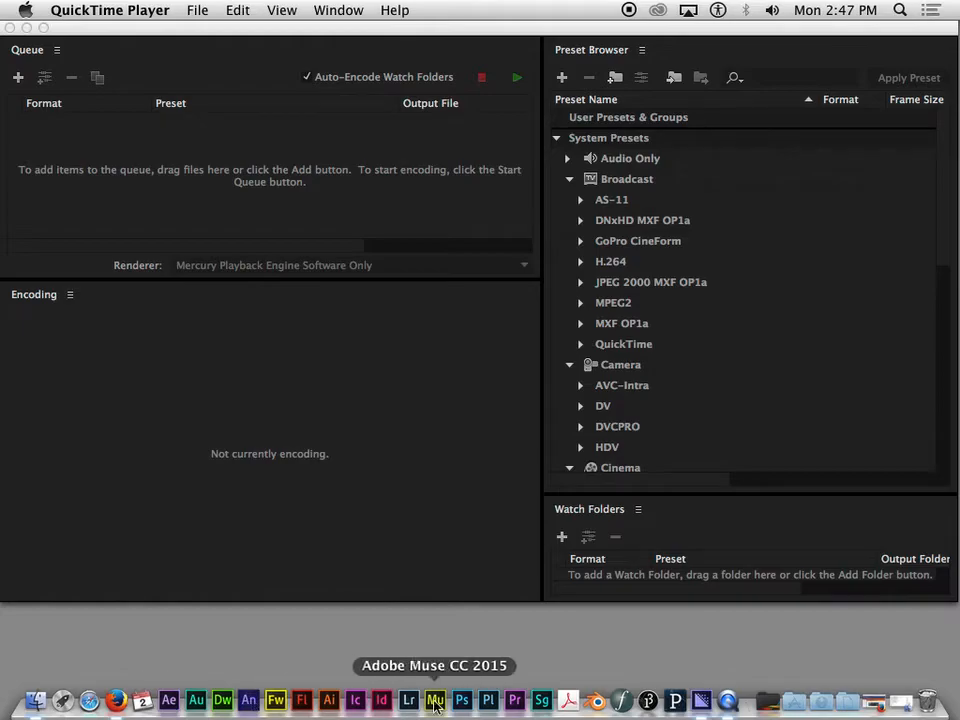
Locate Adobe Media Encoder CC 2015 in the Applications folder and bring Media Encoder to the front.
click(797, 706)
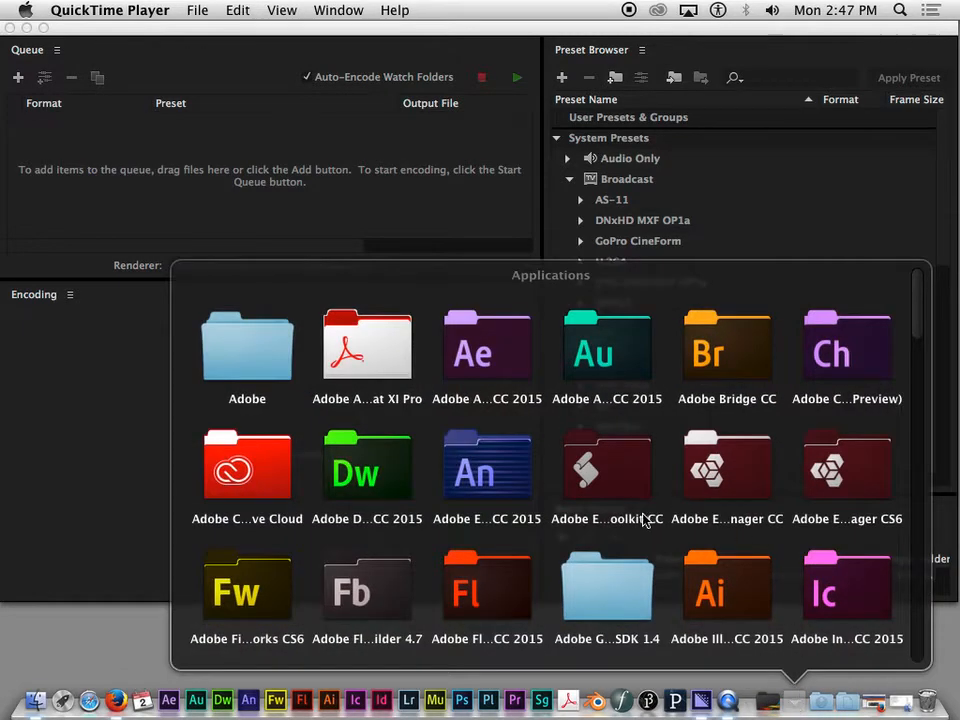
scroll(643, 521, down, 8)
scroll(643, 521, down, 7)
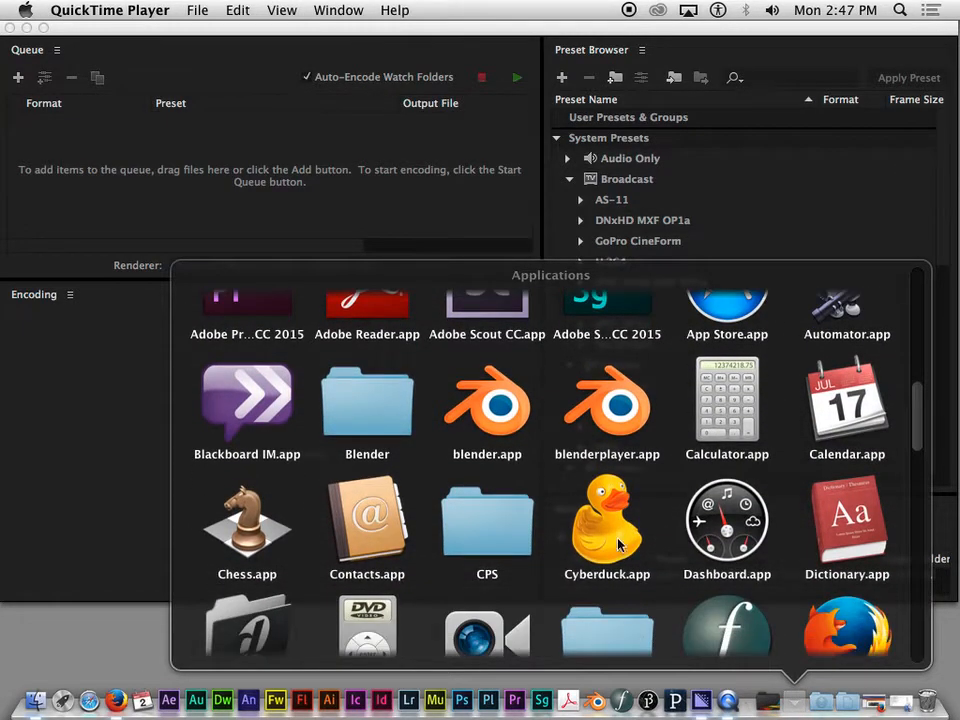
scroll(612, 530, up, 8)
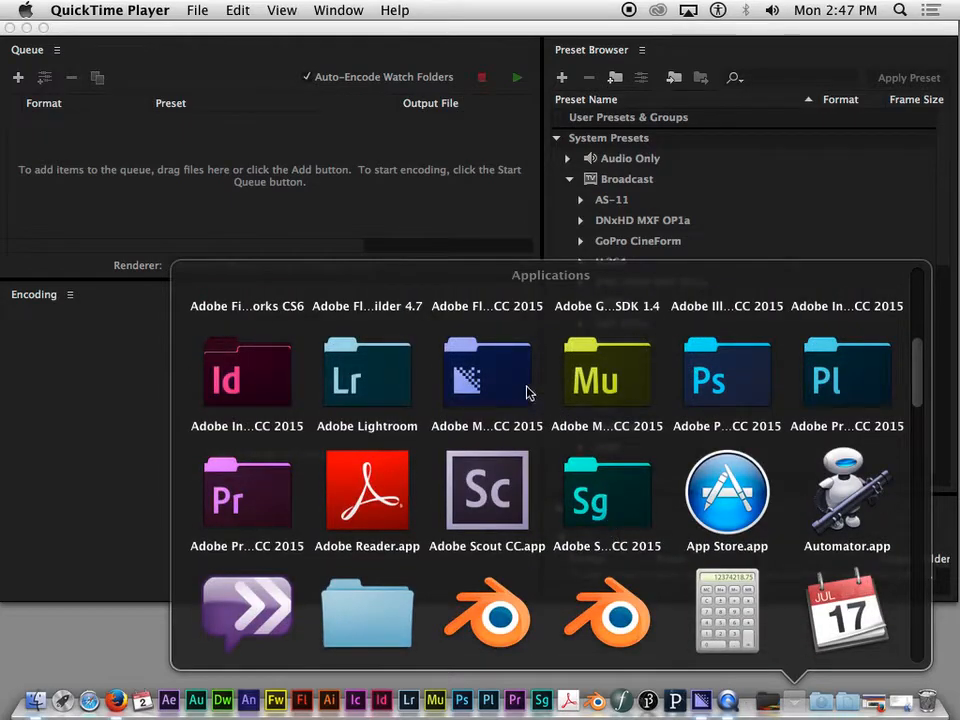
click(463, 381)
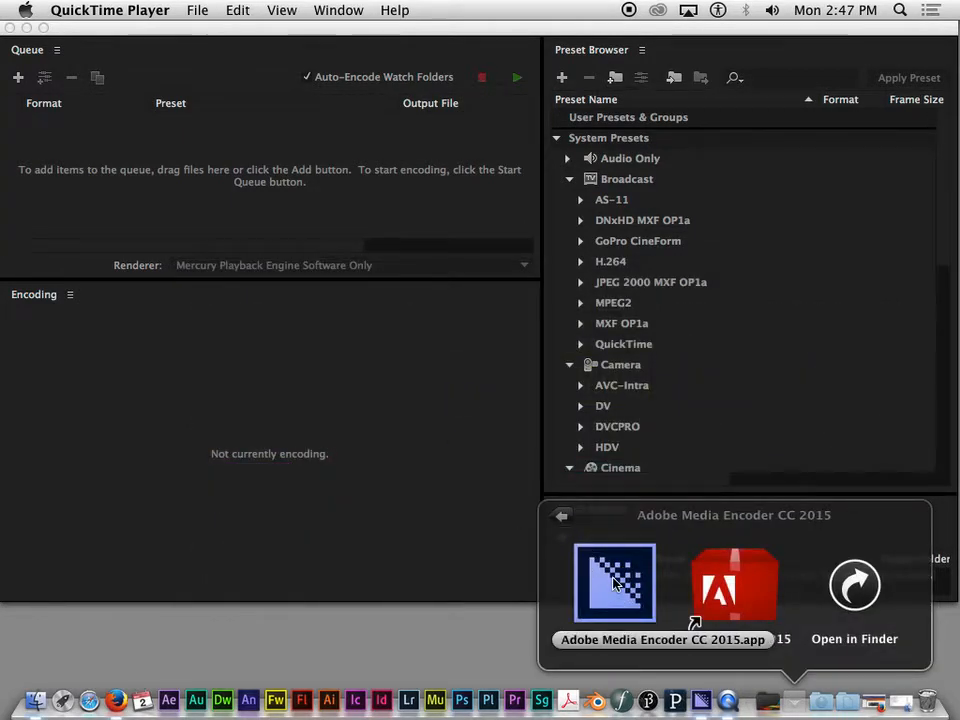
click(342, 573)
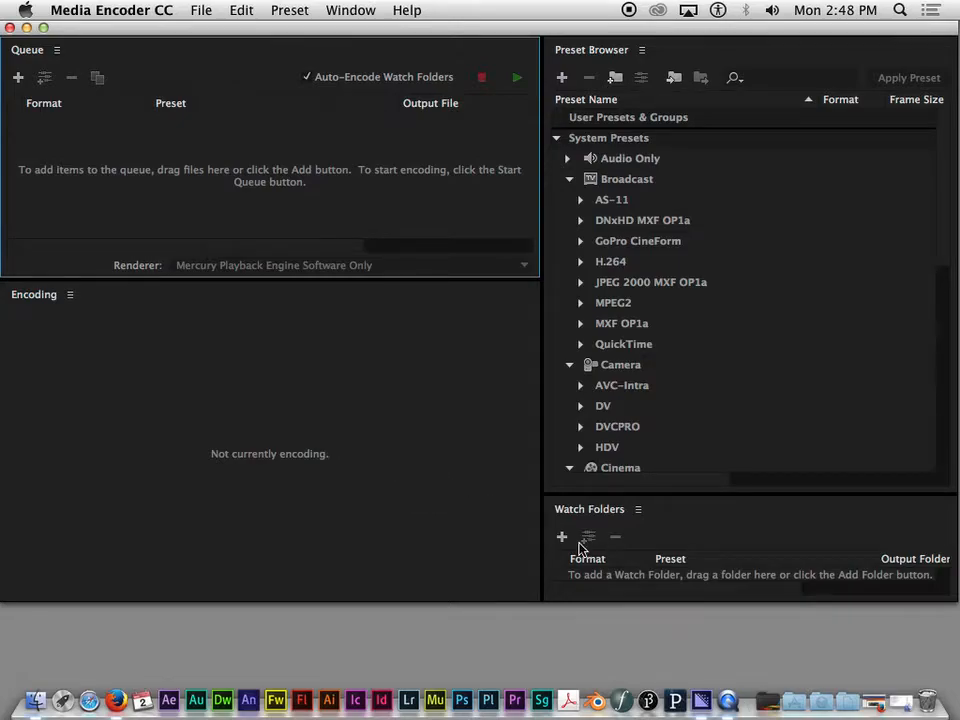
View the Force Quit Applications list and close it without quitting any application.
click(25, 12)
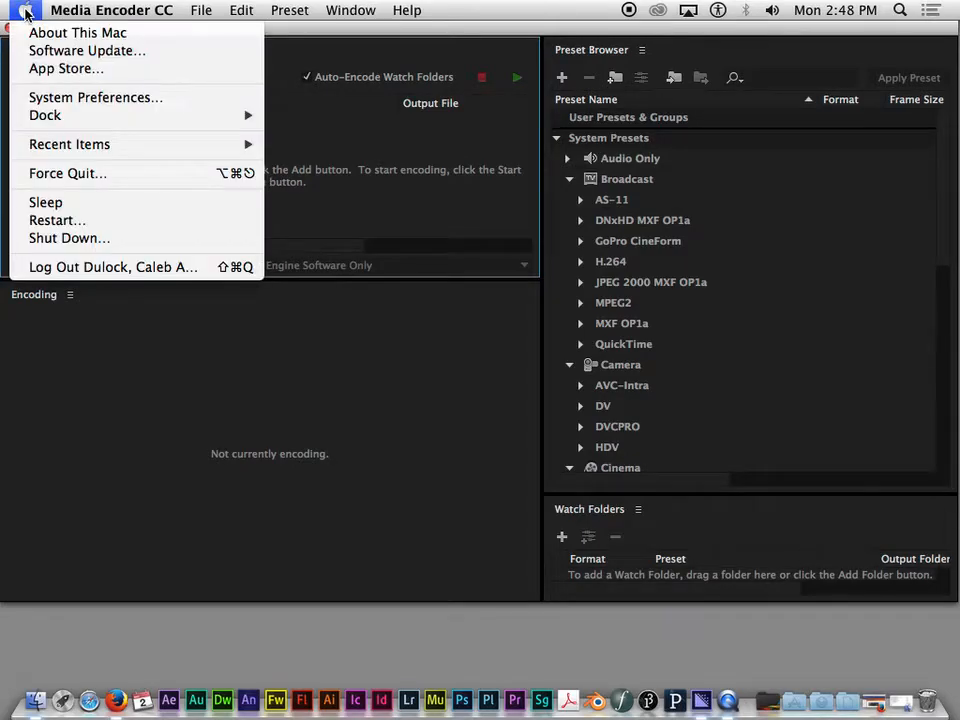
click(73, 174)
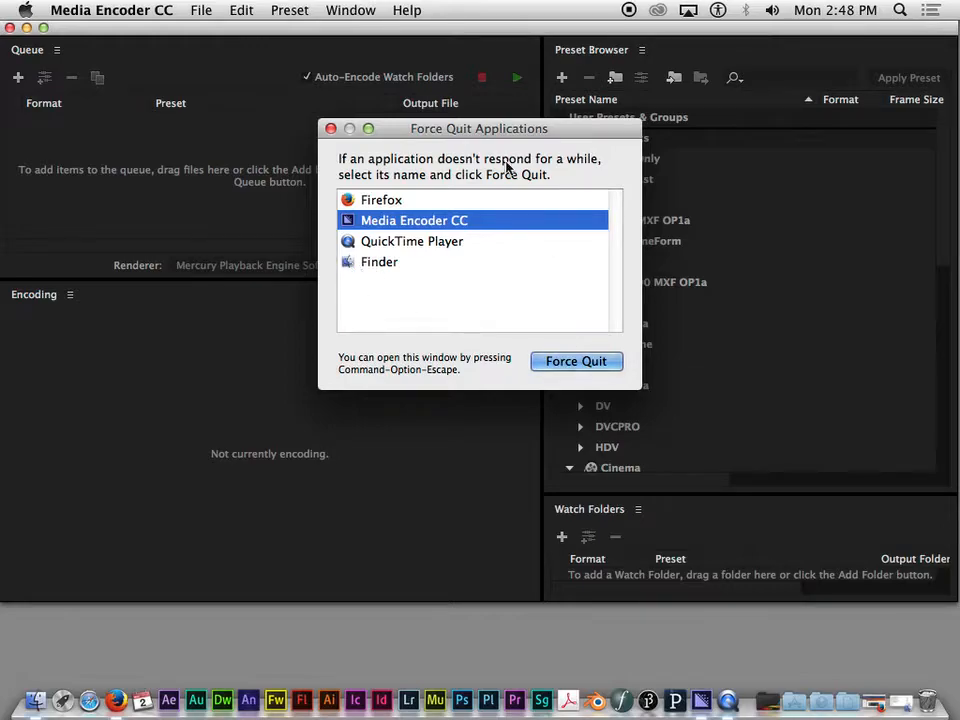
click(330, 130)
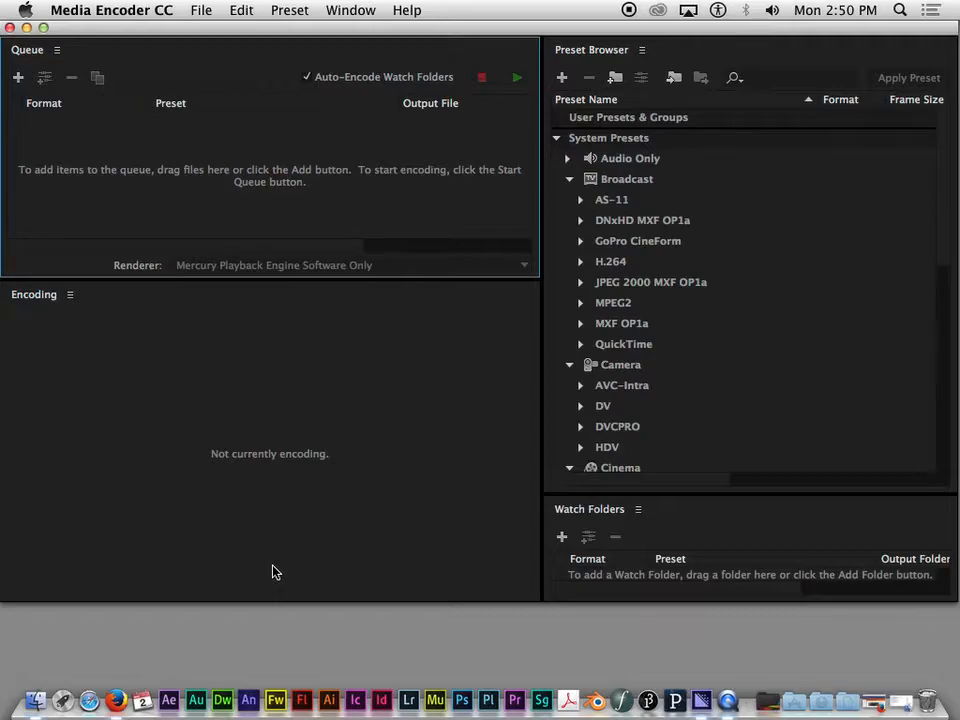
drag(336, 26, 337, 26)
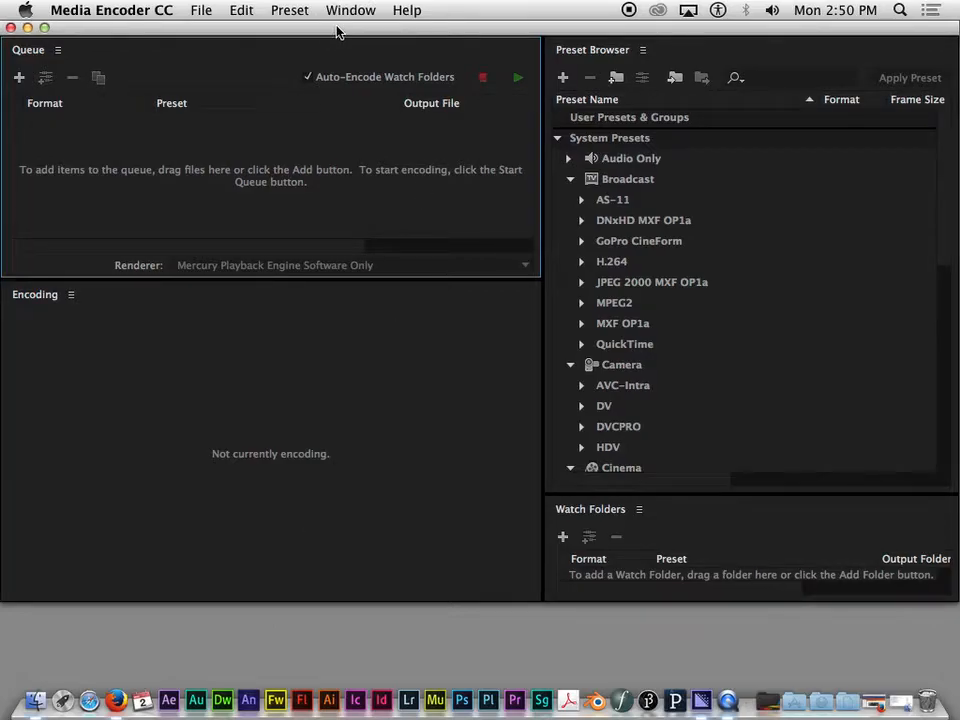
Check the contents of the project 4 folder on the Desktop in Finder, close its window and return to Media Encoder.
click(36, 700)
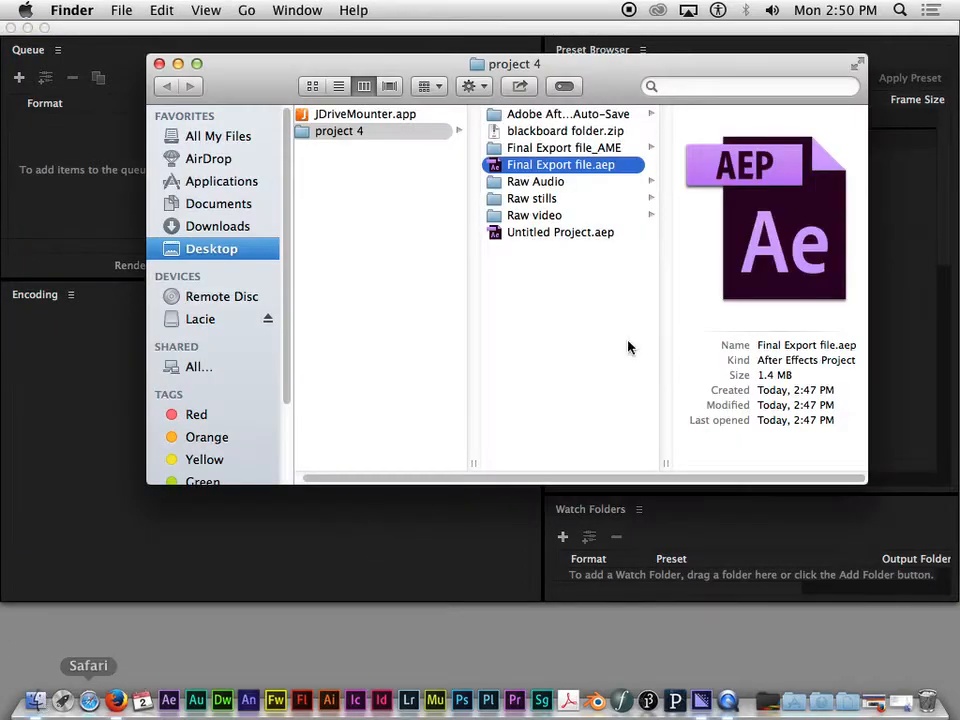
click(250, 320)
click(222, 252)
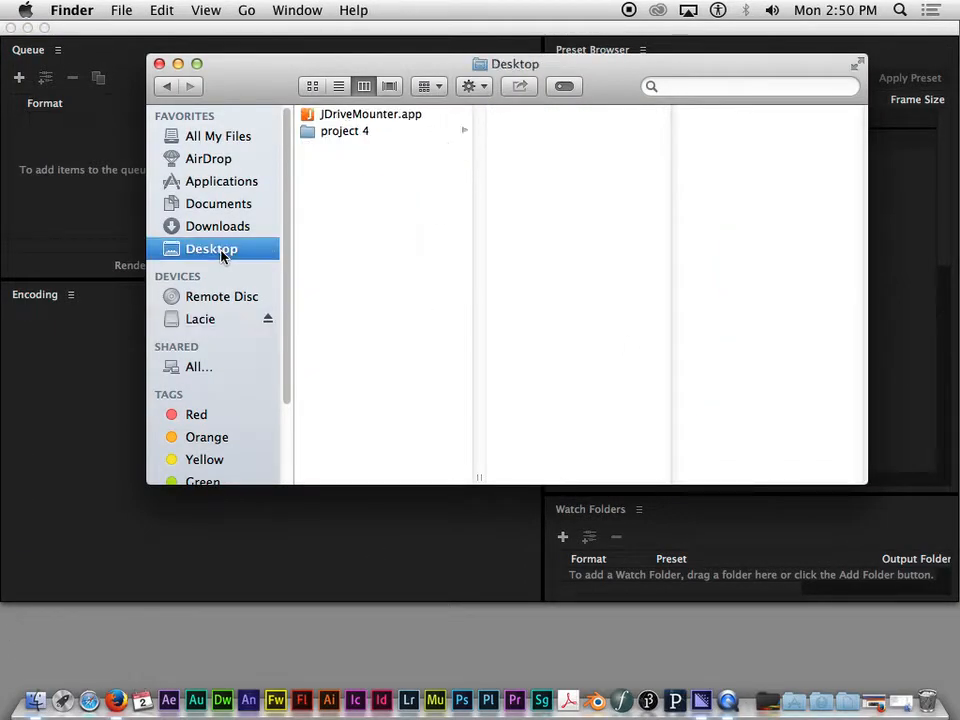
click(330, 133)
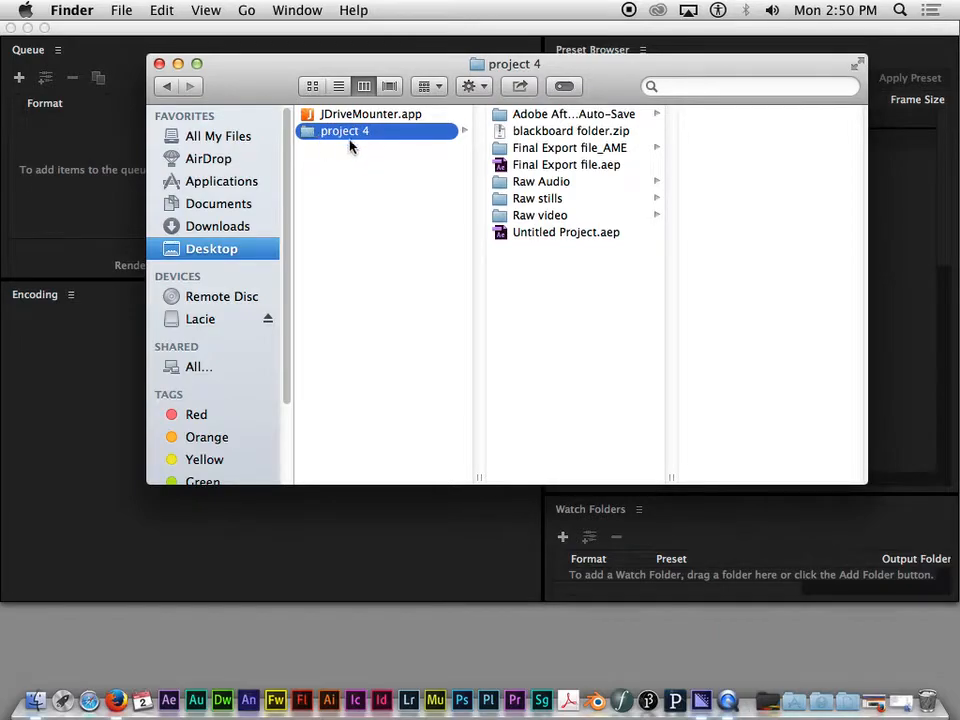
click(159, 64)
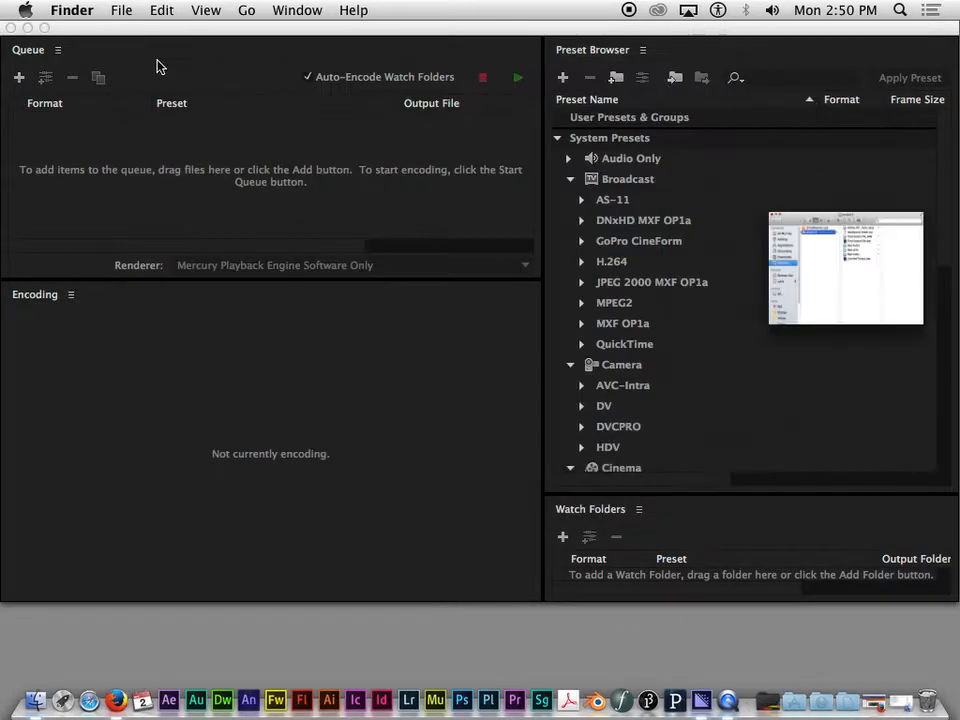
click(209, 32)
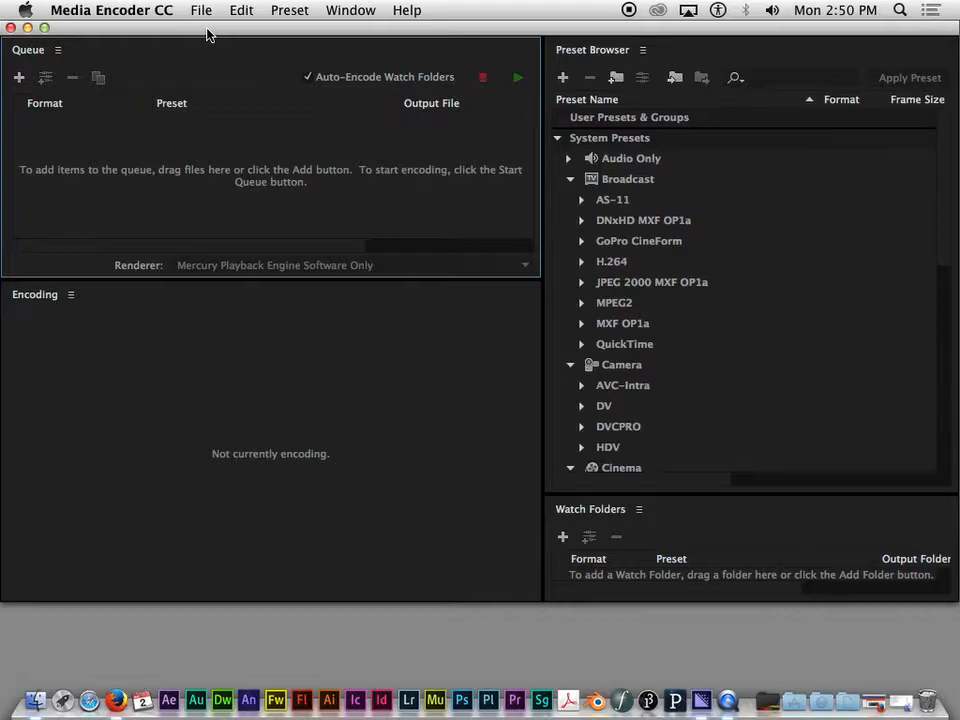
Review the RAM reserved for other applications in Media Encoder's Memory preferences and accept the preferences.
click(117, 12)
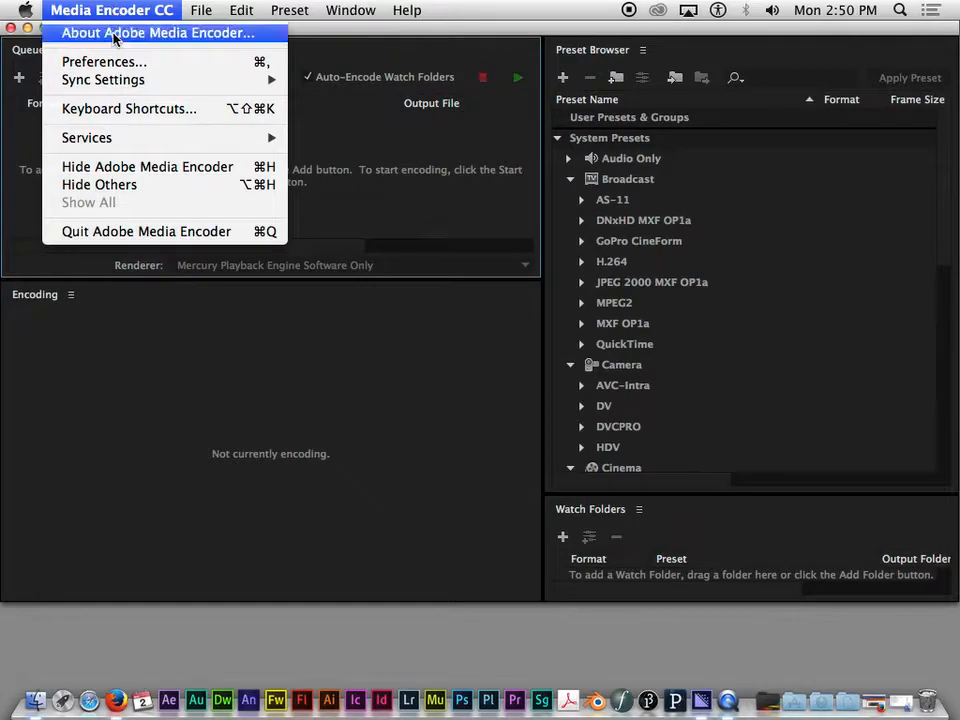
click(100, 64)
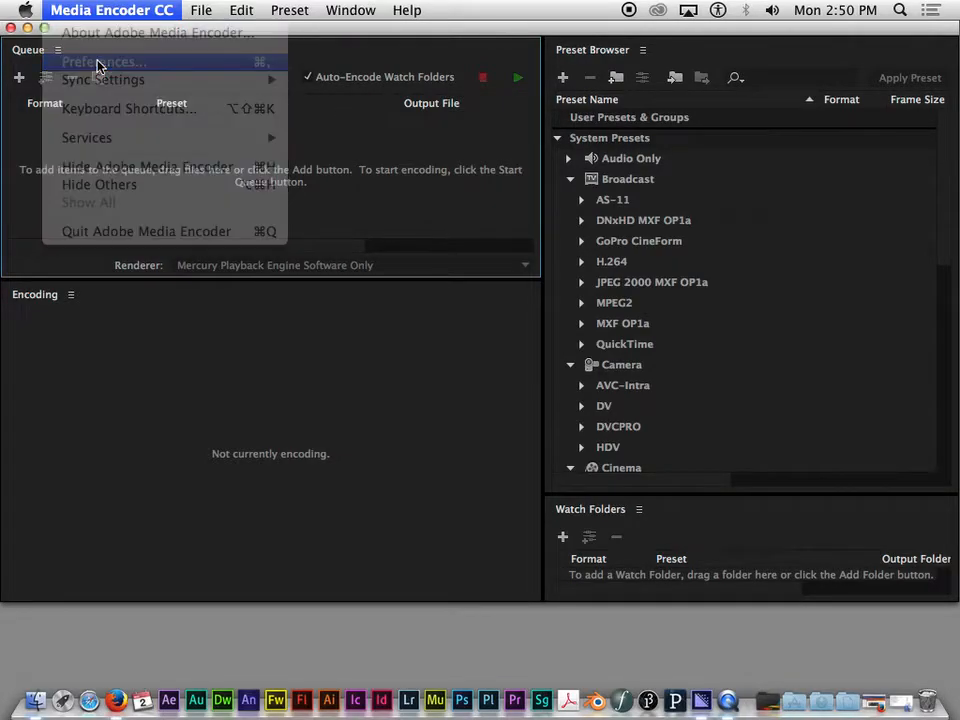
drag(400, 123, 257, 6)
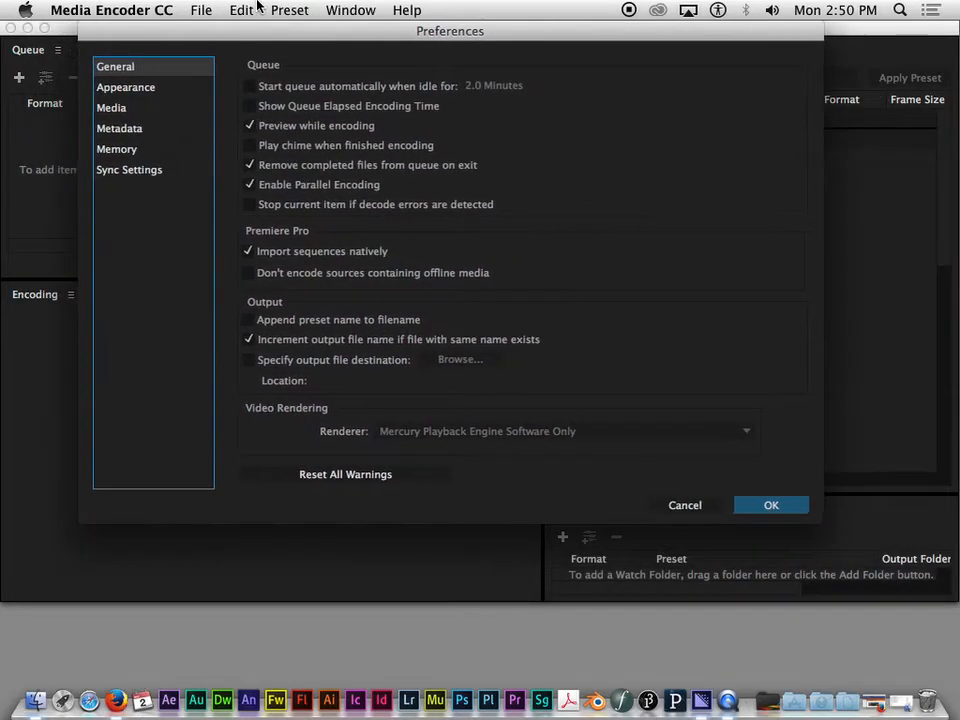
click(117, 149)
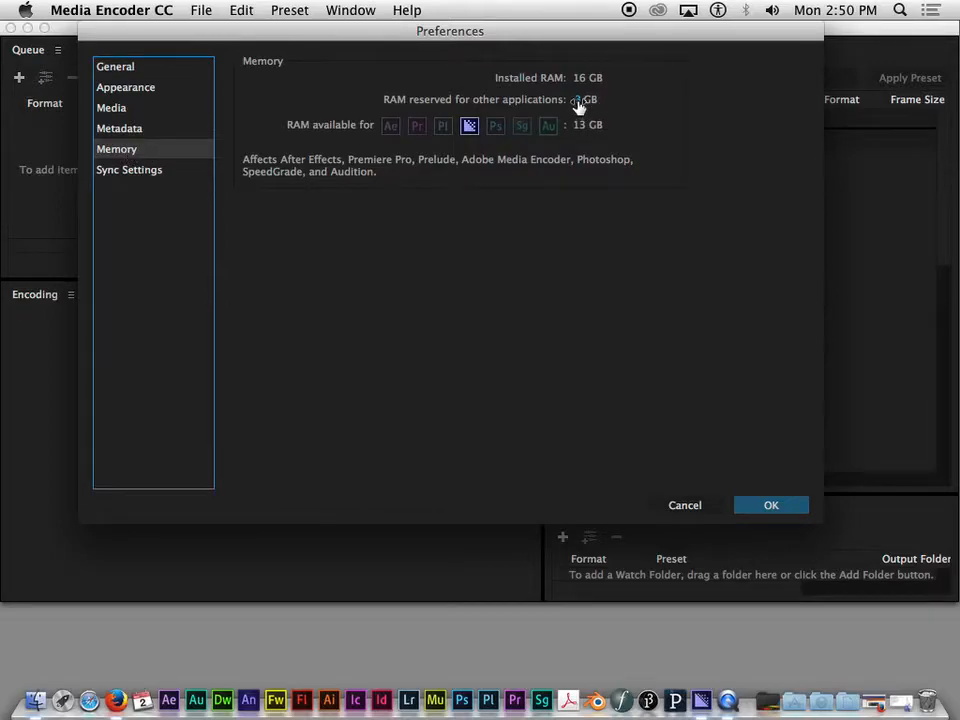
mouse_move(579, 105)
mouse_down()
mouse_move(569, 99)
mouse_move(579, 109)
mouse_up()
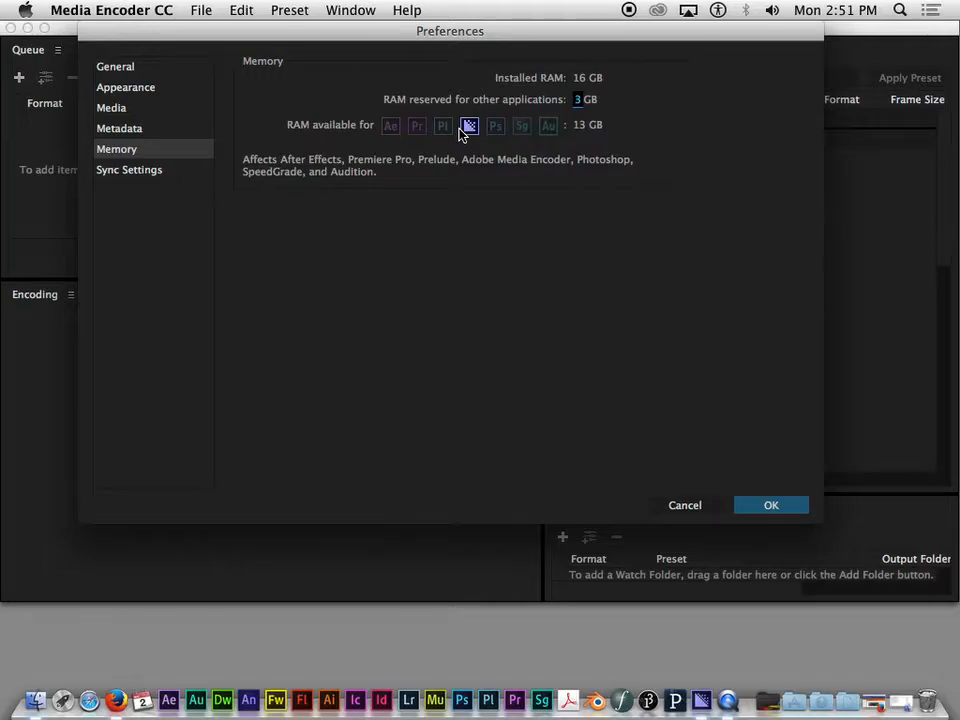
click(582, 101)
drag(567, 108, 537, 100)
click(778, 507)
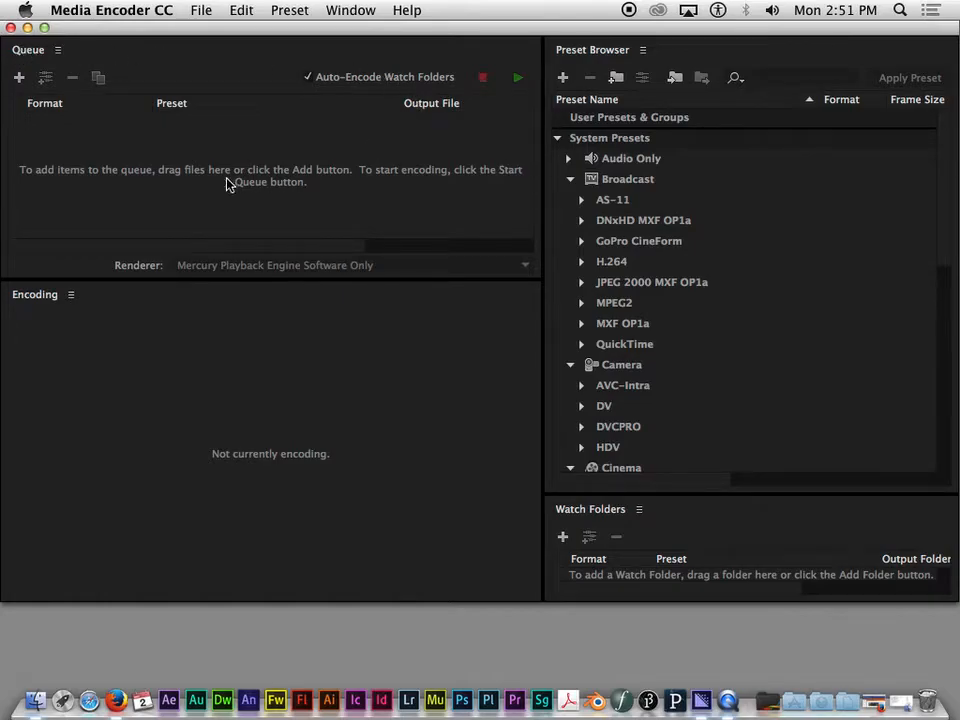
Add Final Export file.aep from the Desktop's project 4 folder as a source for the encoding queue.
click(20, 80)
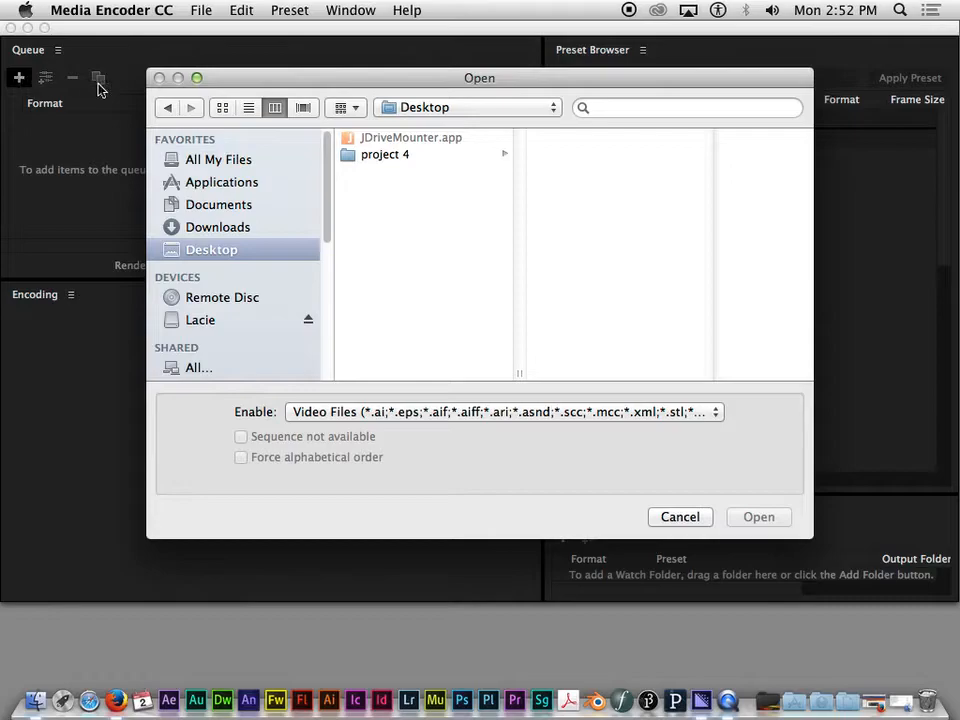
drag(454, 80, 417, 34)
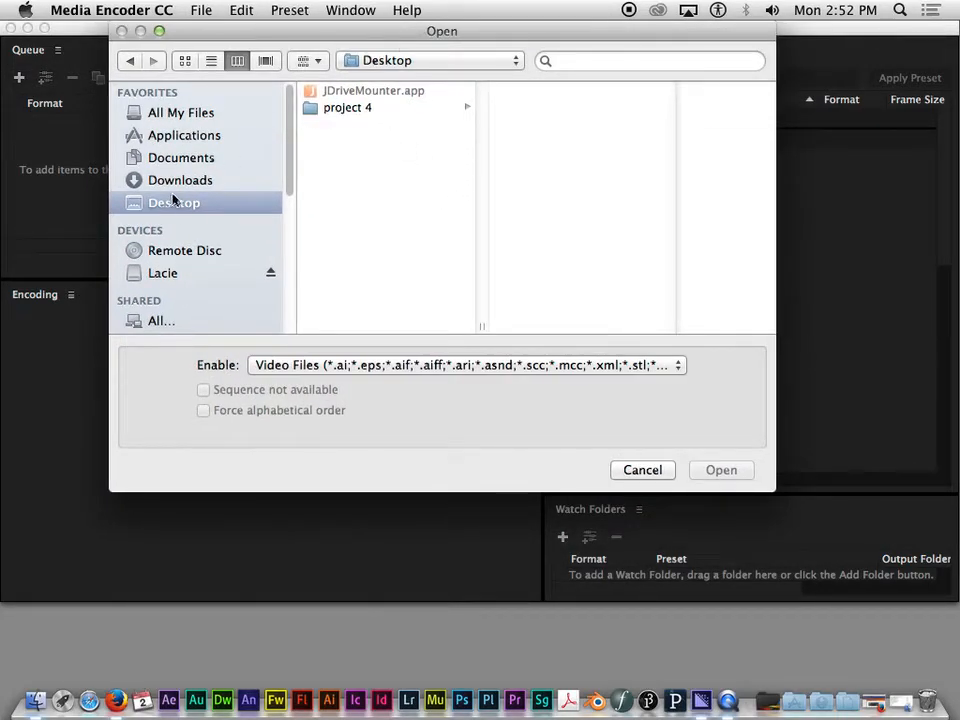
click(353, 106)
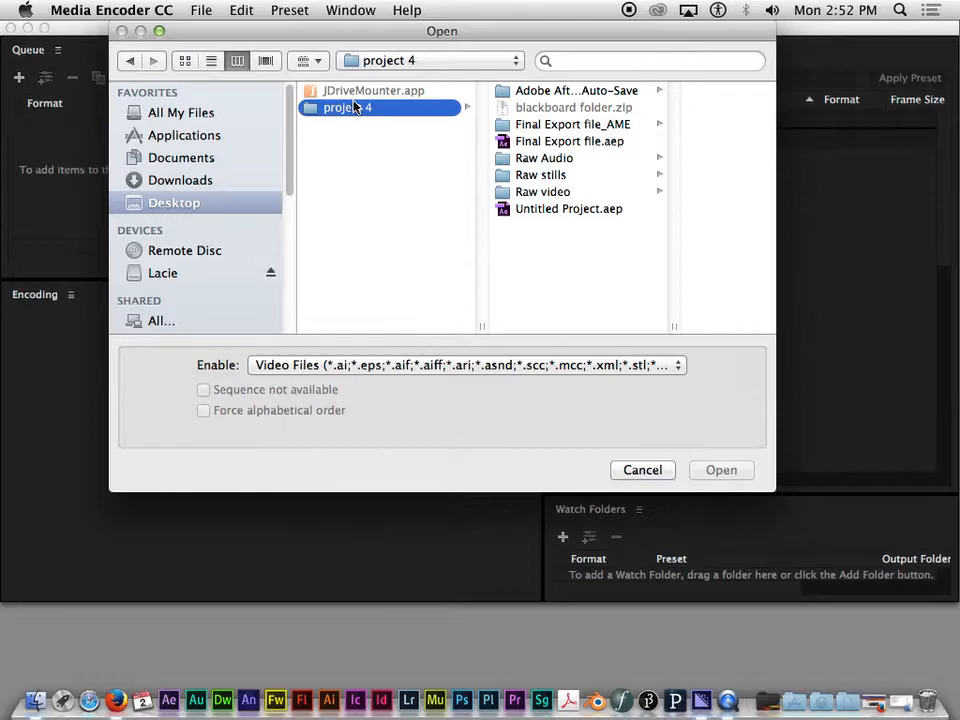
click(605, 142)
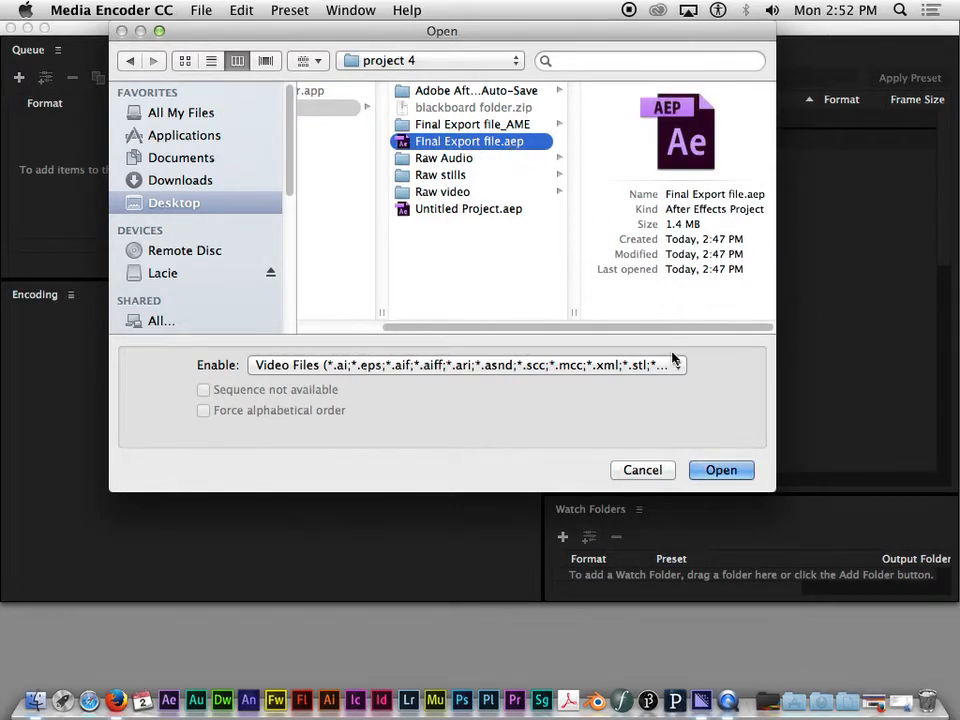
click(722, 471)
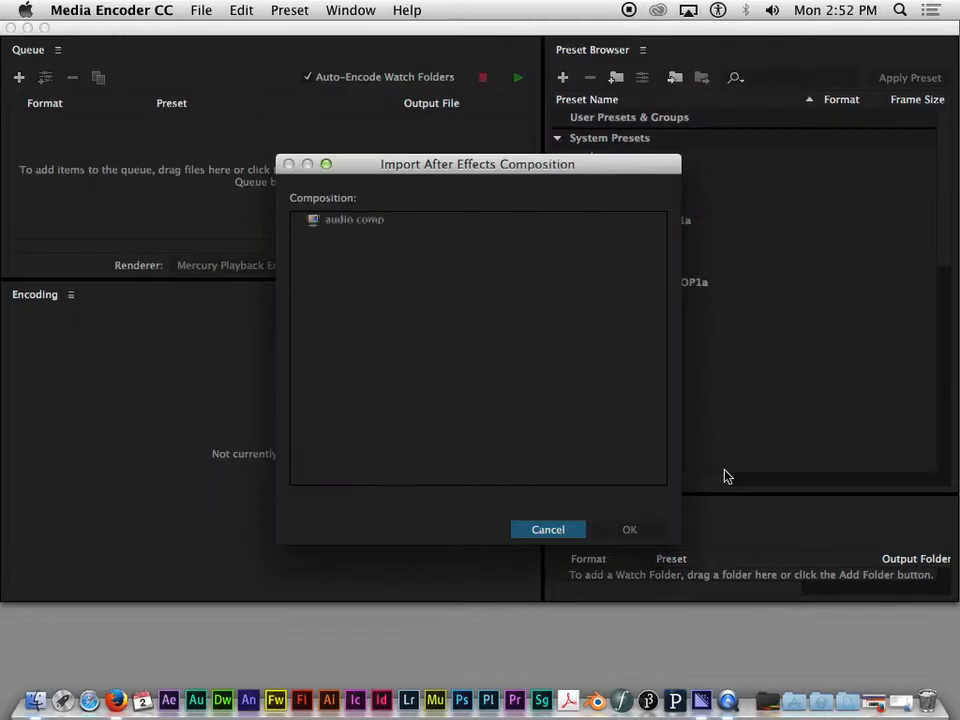
Import the composition "final comp" from the After Effects project into the queue.
drag(456, 161, 466, 97)
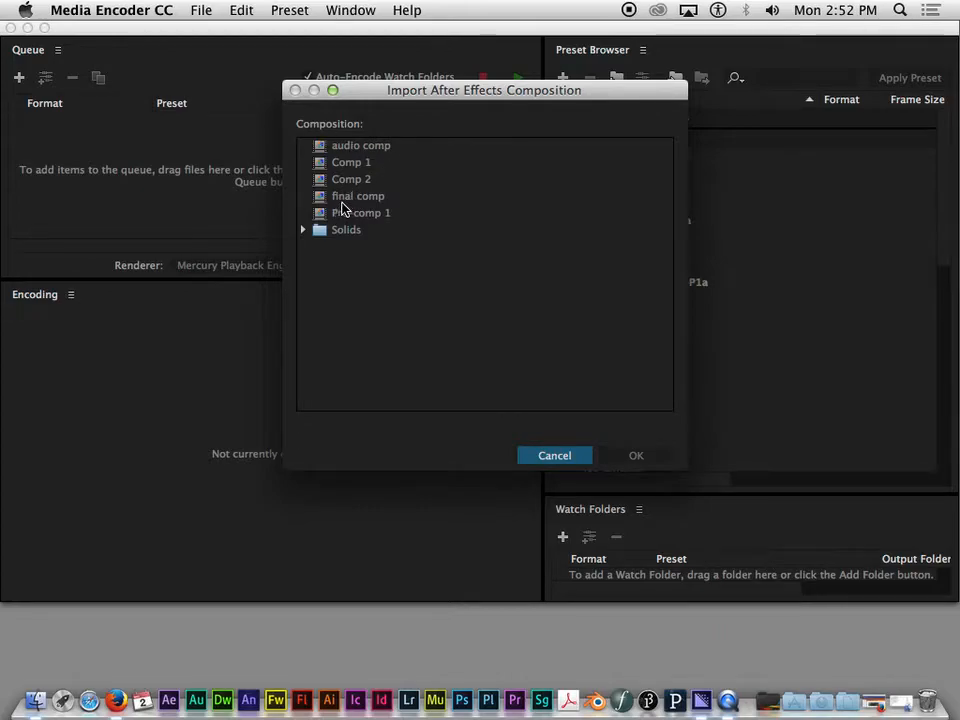
click(342, 201)
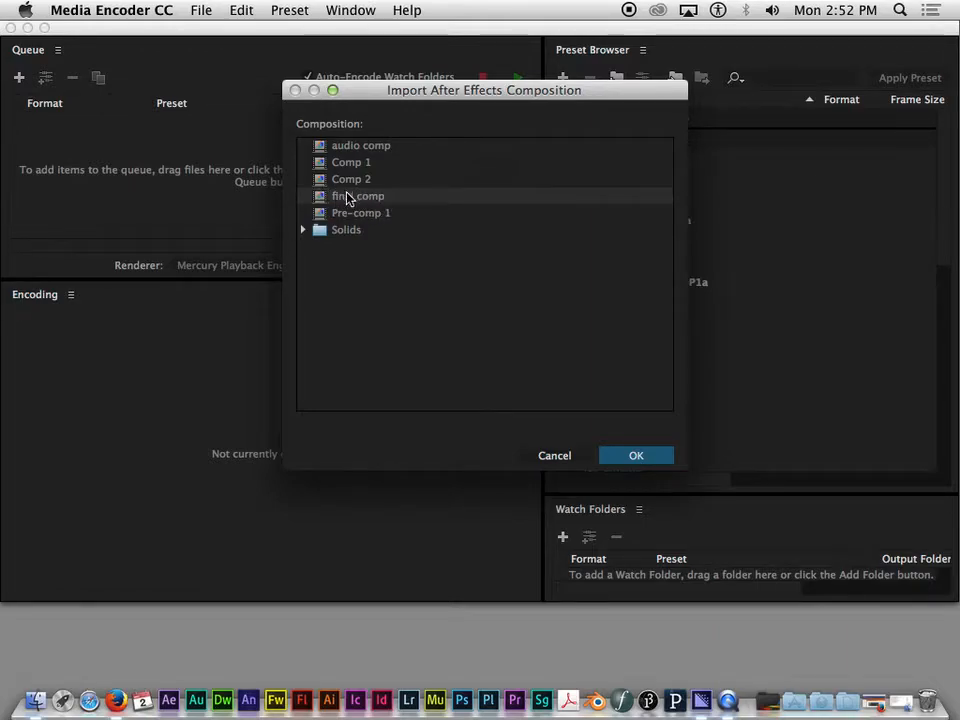
click(348, 165)
click(347, 181)
click(360, 215)
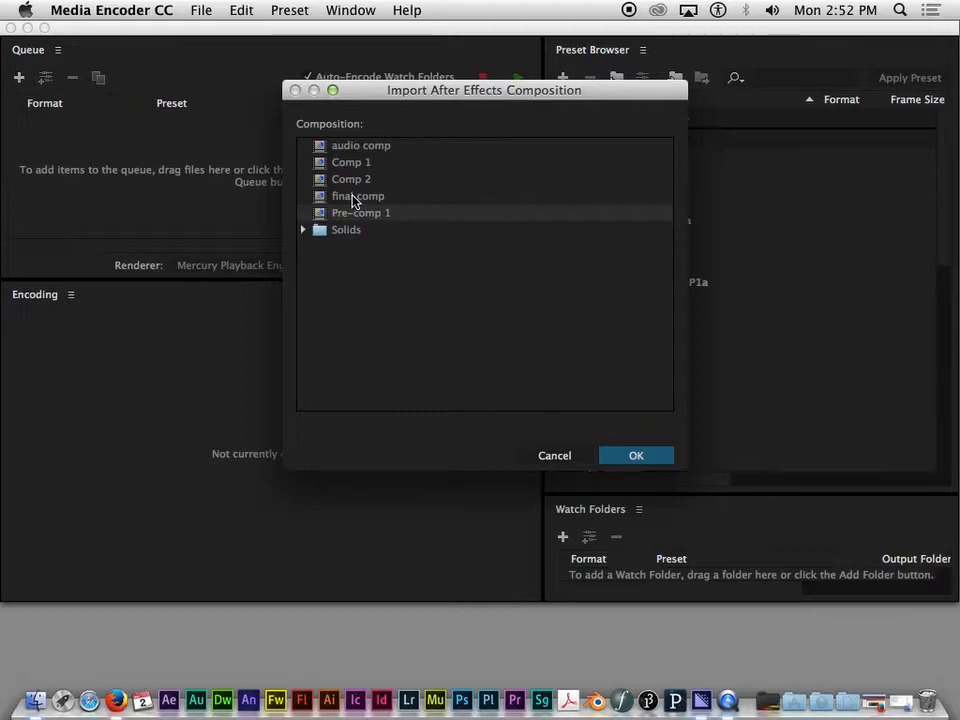
click(355, 199)
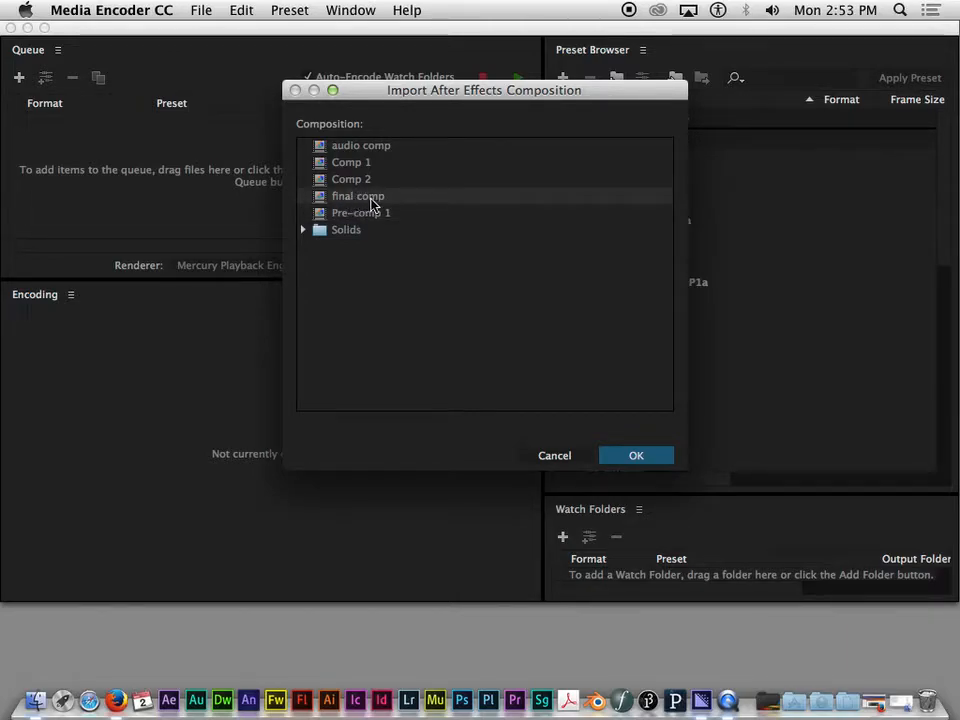
click(612, 459)
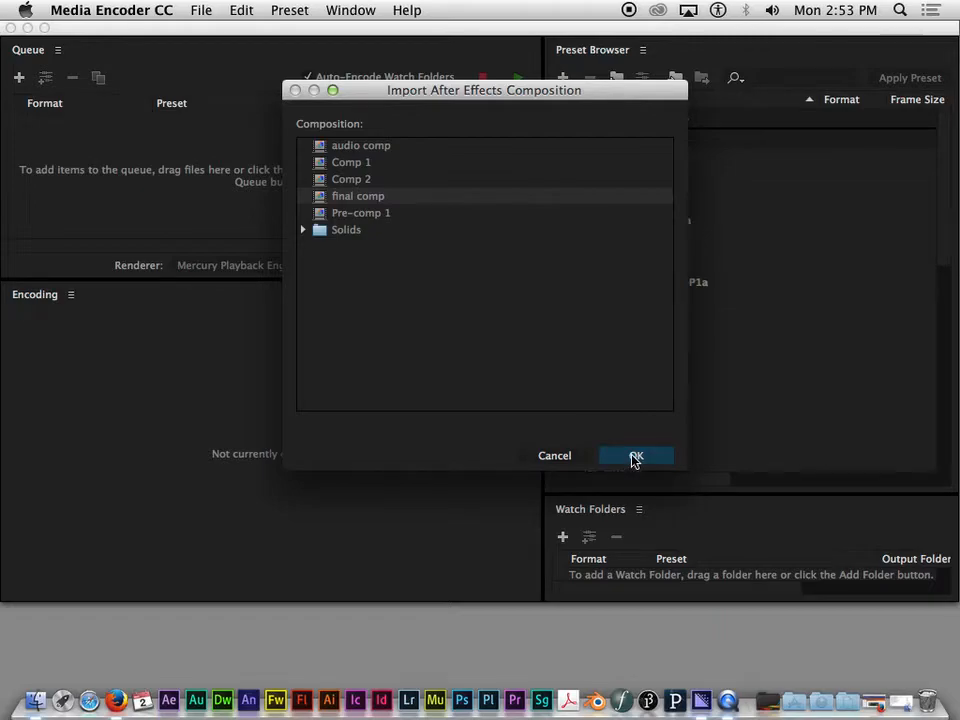
click(633, 460)
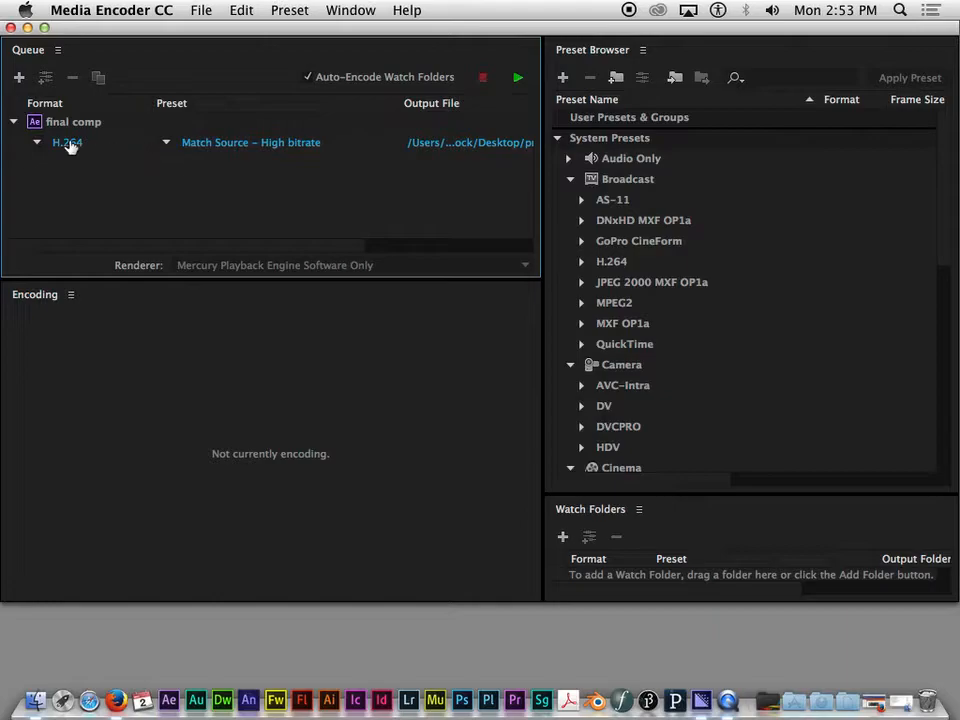
Set the output location of the queued final comp to the project 4 folder on the Desktop.
mouse_move(209, 140)
click(445, 143)
drag(491, 93, 491, 36)
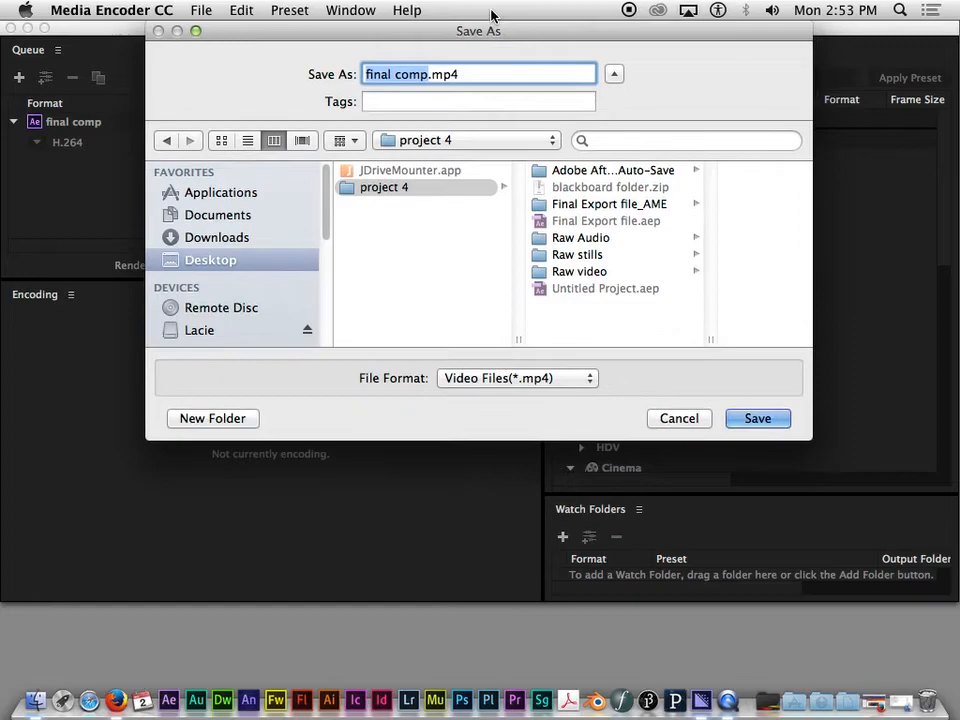
click(210, 264)
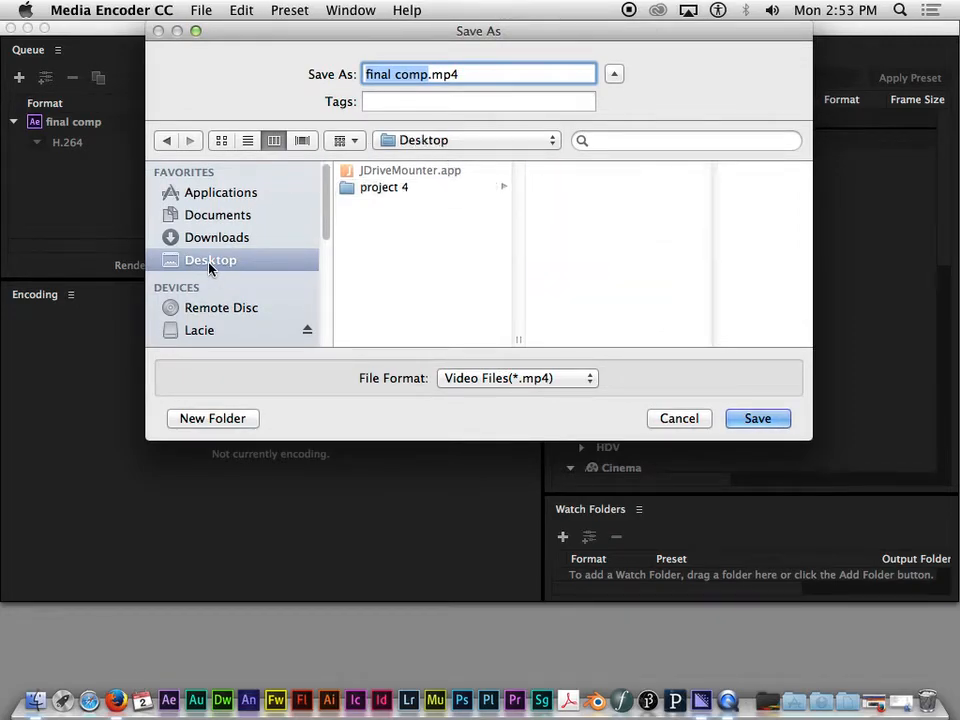
click(385, 191)
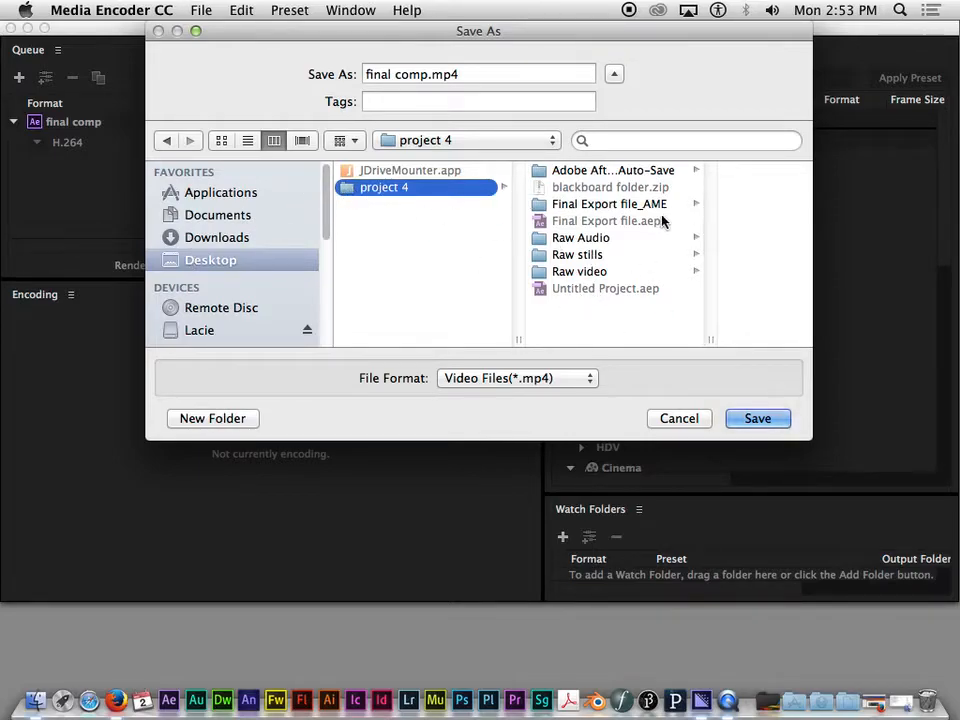
Name the output MP4 with the creator's full name followed by "_Spring2016_Project 4" and save the output setting.
click(392, 74)
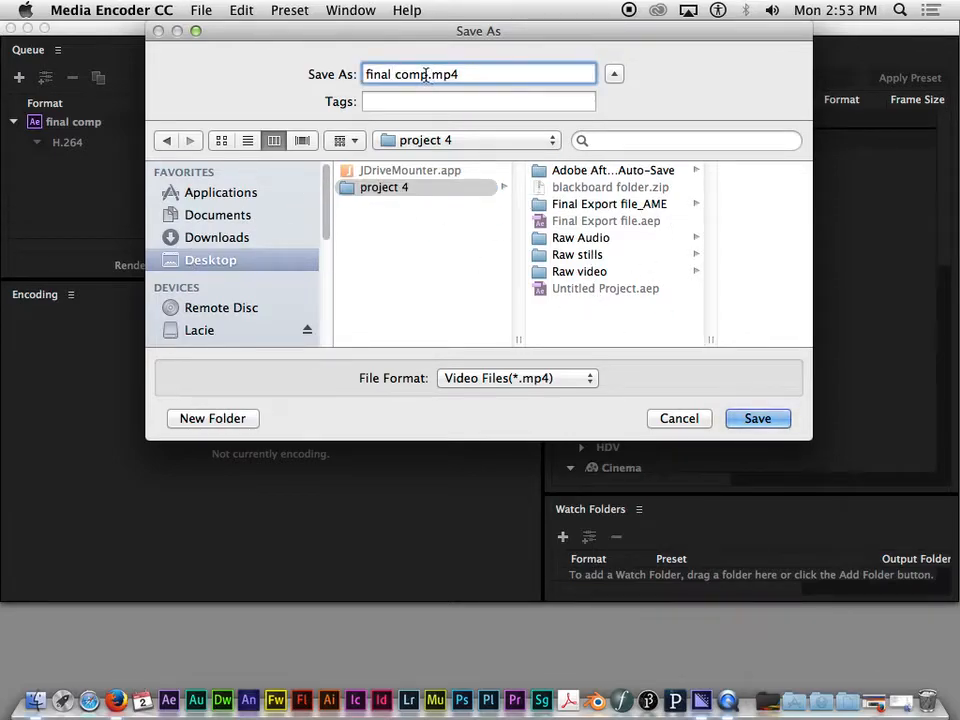
drag(430, 74, 244, 57)
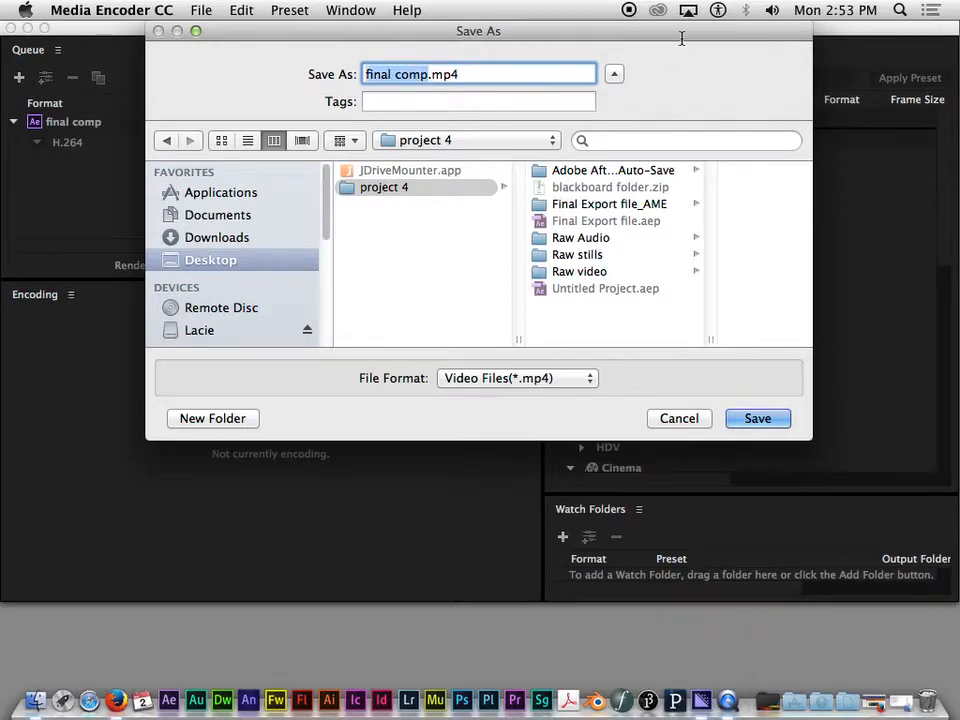
text(Caleb Dulo)
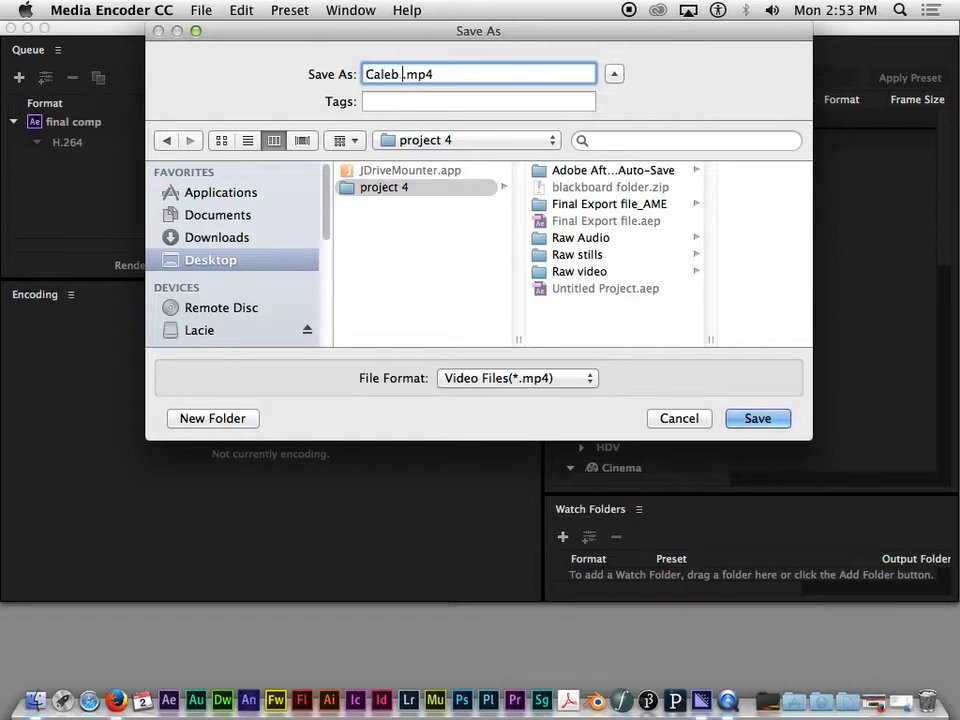
text(ck_Pr)
key(BackSpace)
key(BackSpace)
text(Sprin)
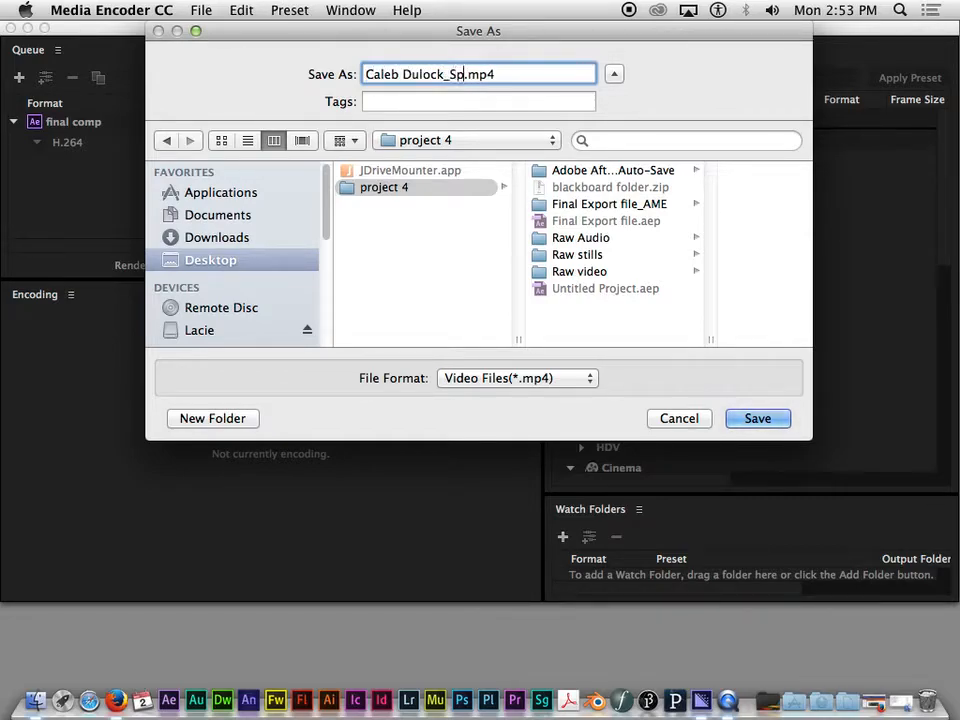
text(g2016)
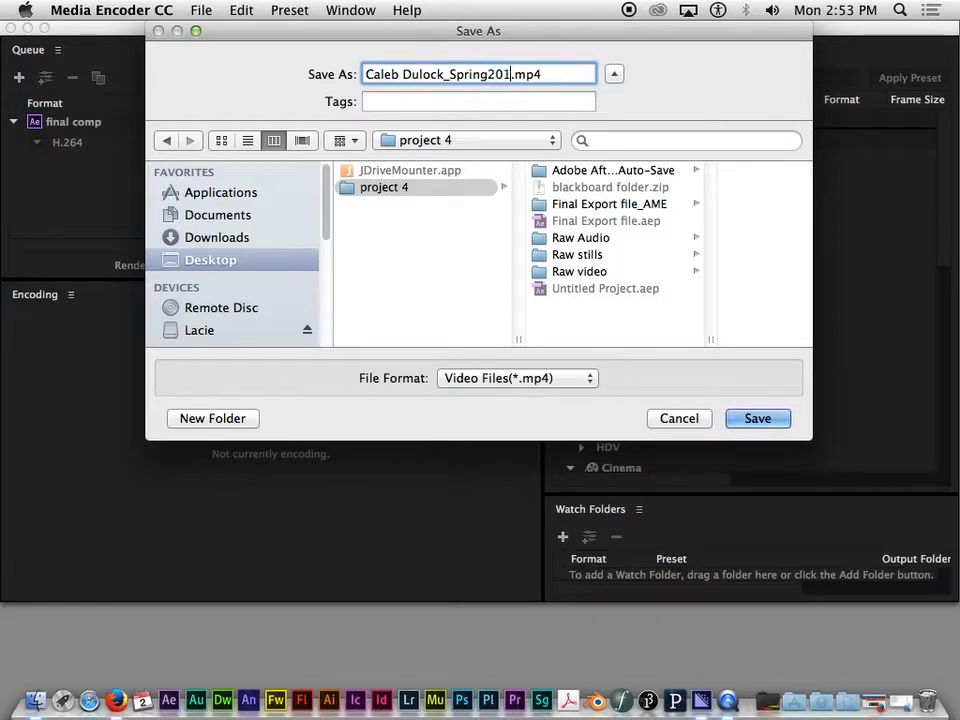
text(_Project 4)
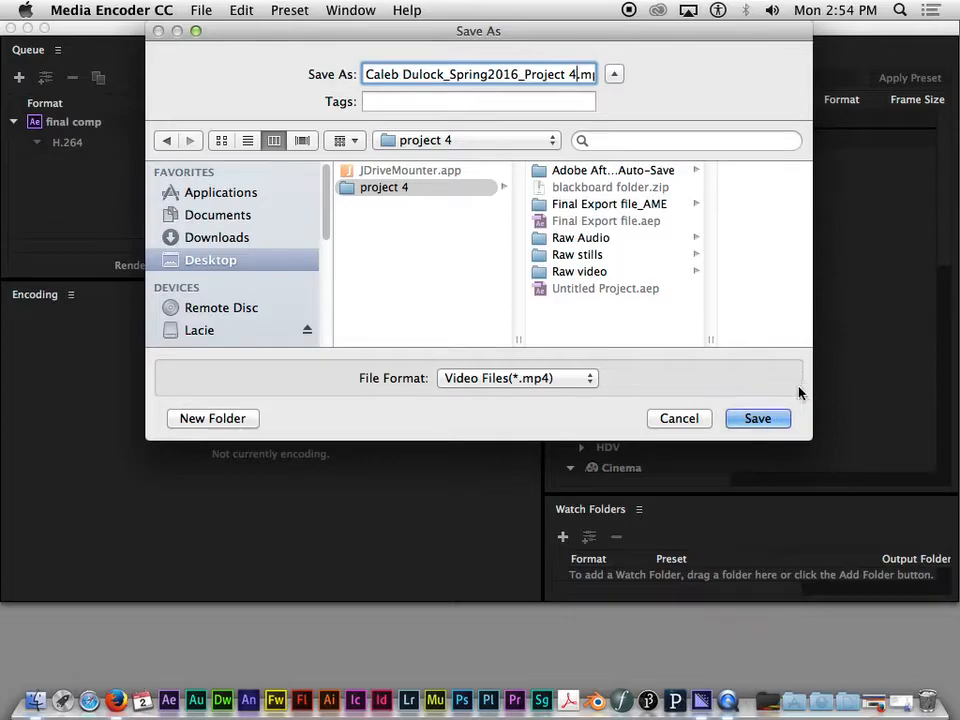
click(759, 419)
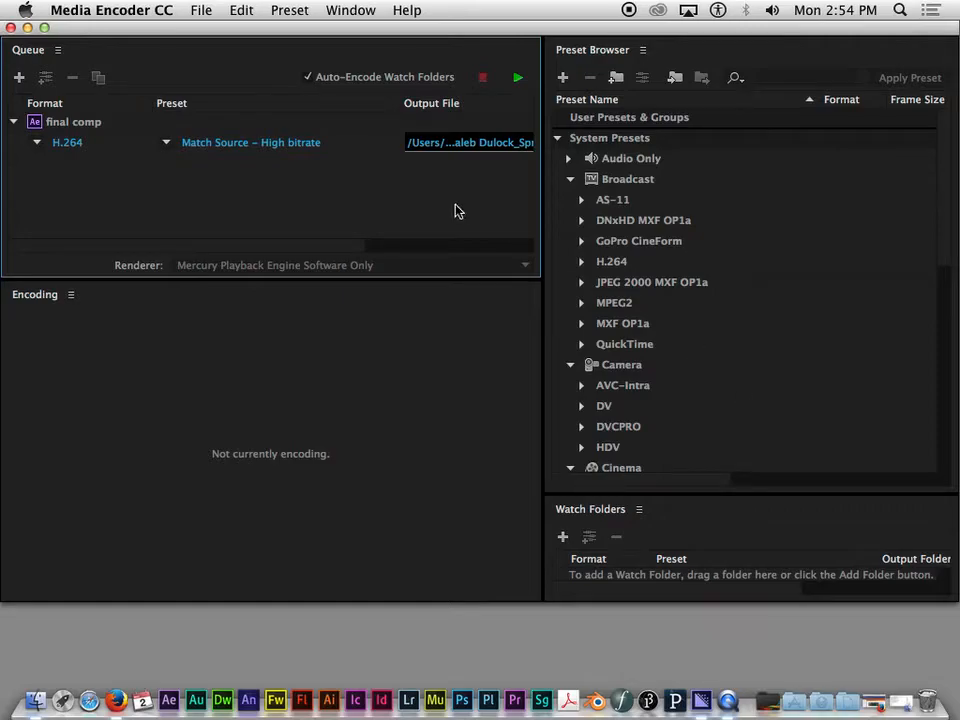
Encode the queued final comp and open the Desktop's project 4 folder to check for the exported MP4.
click(507, 76)
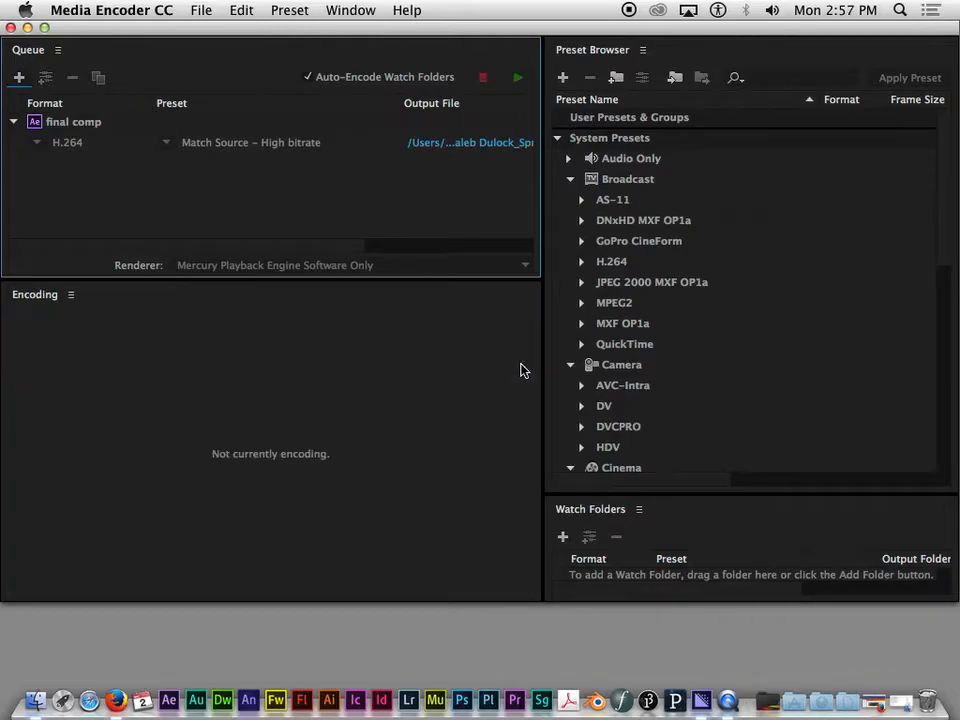
click(27, 27)
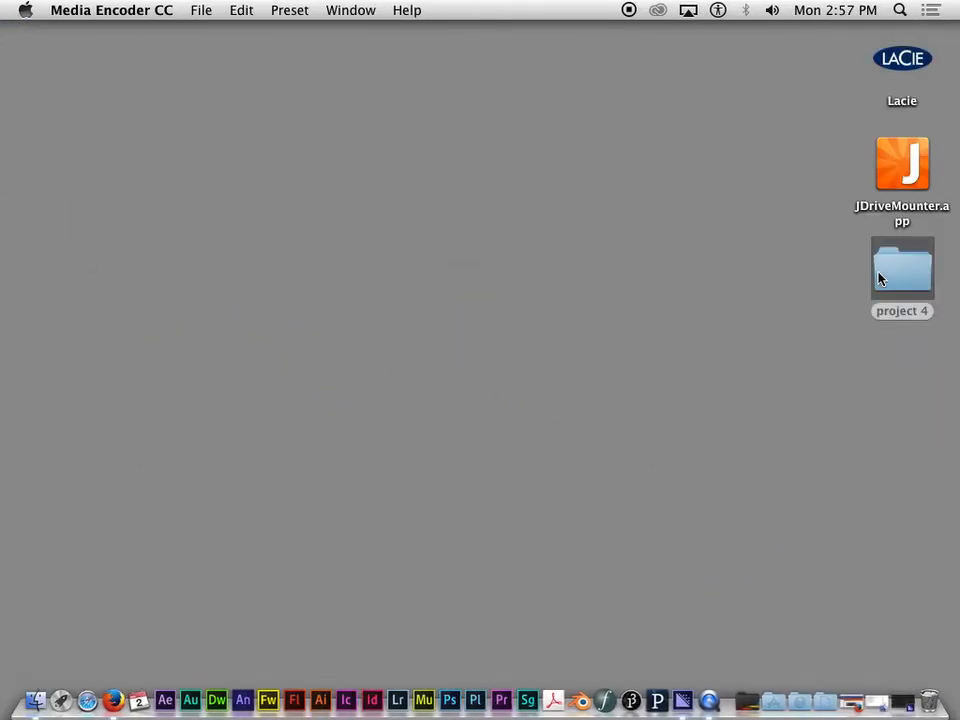
double_click(879, 279)
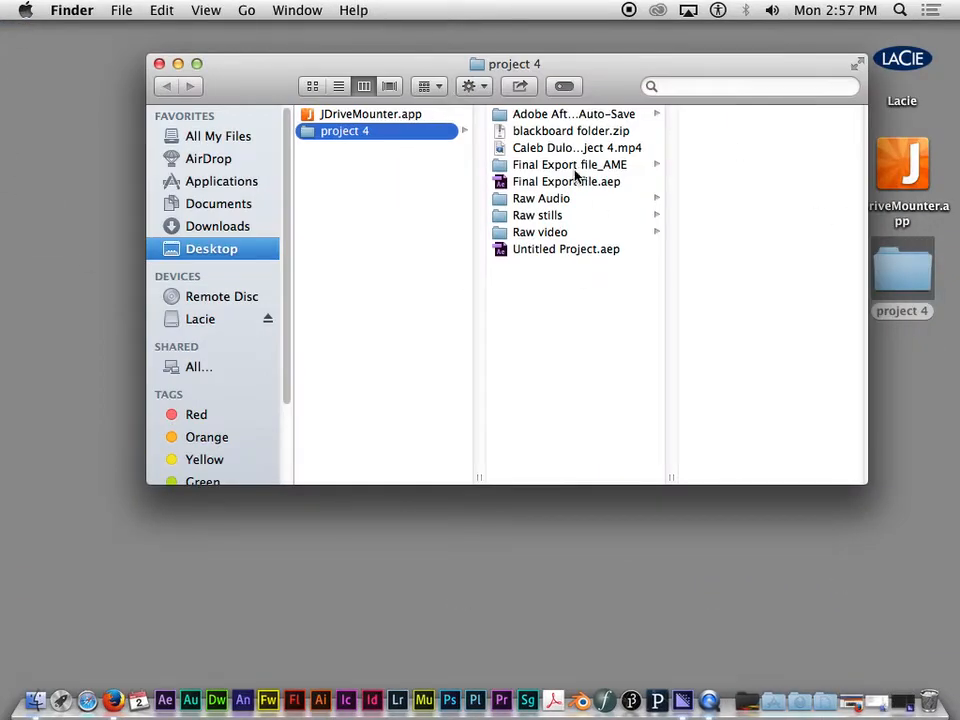
Preview the exported MP4 in the project 4 folder by playing it in Quick Look, and close the preview.
drag(613, 71, 553, 68)
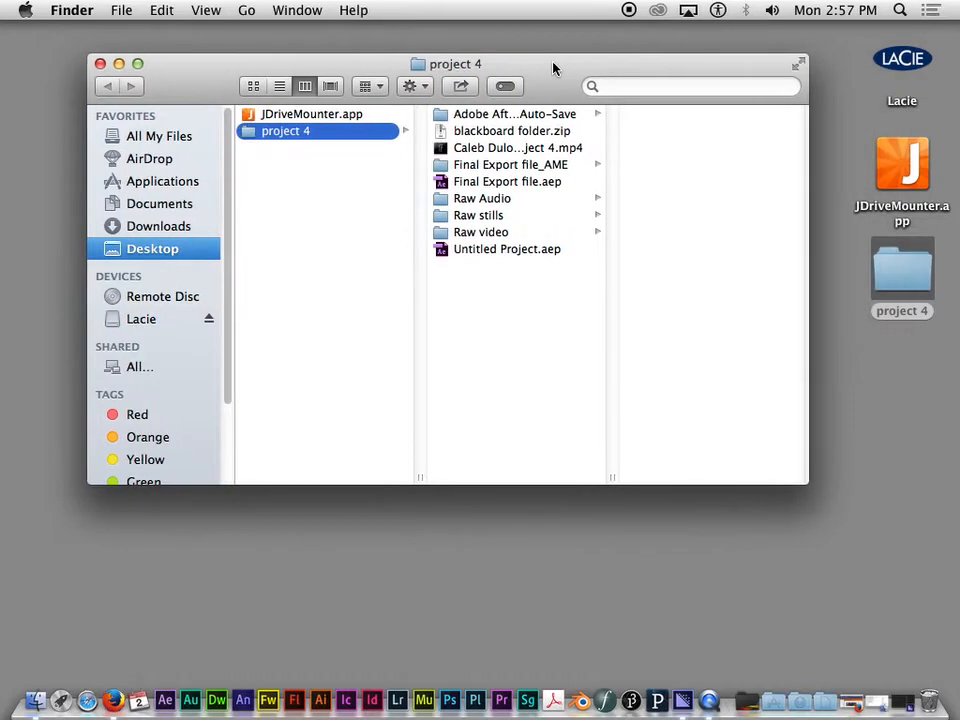
click(504, 148)
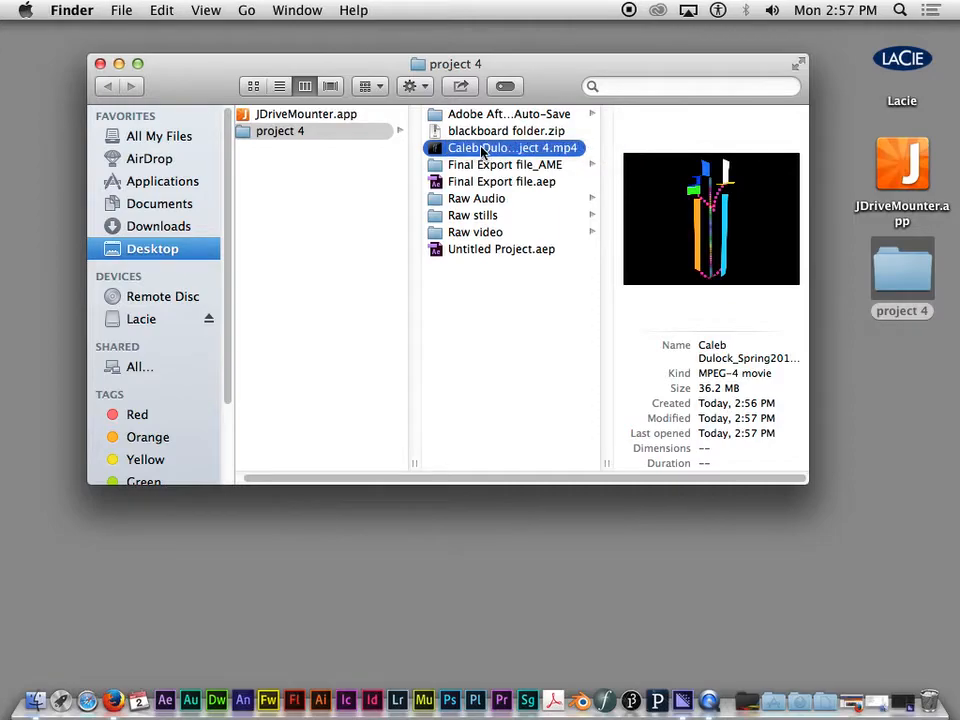
key(space)
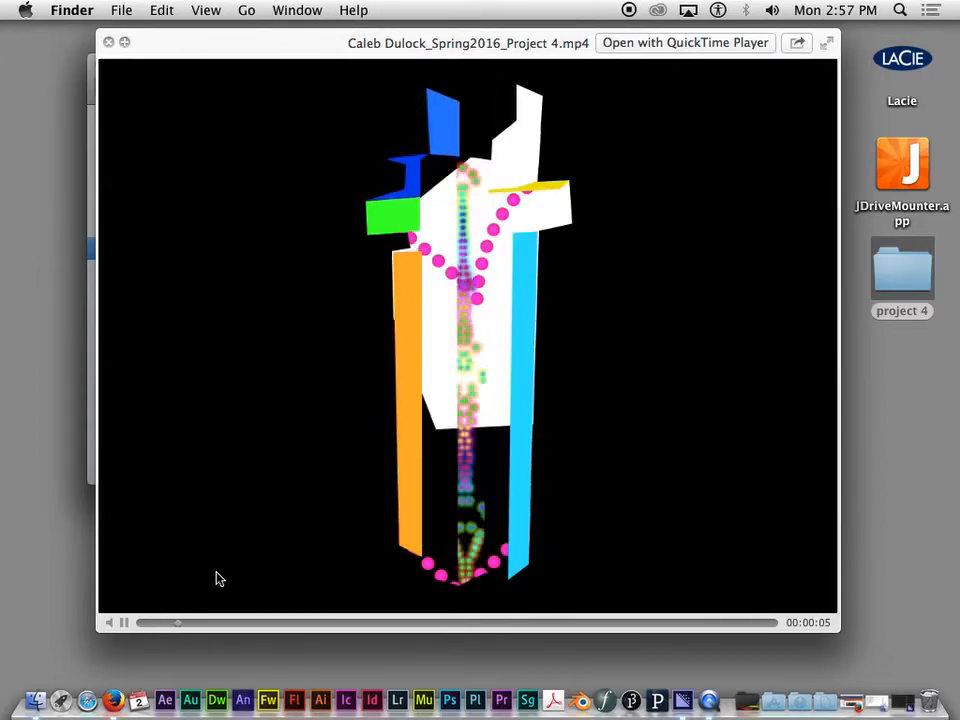
key(XF86AudioLowerVolume)
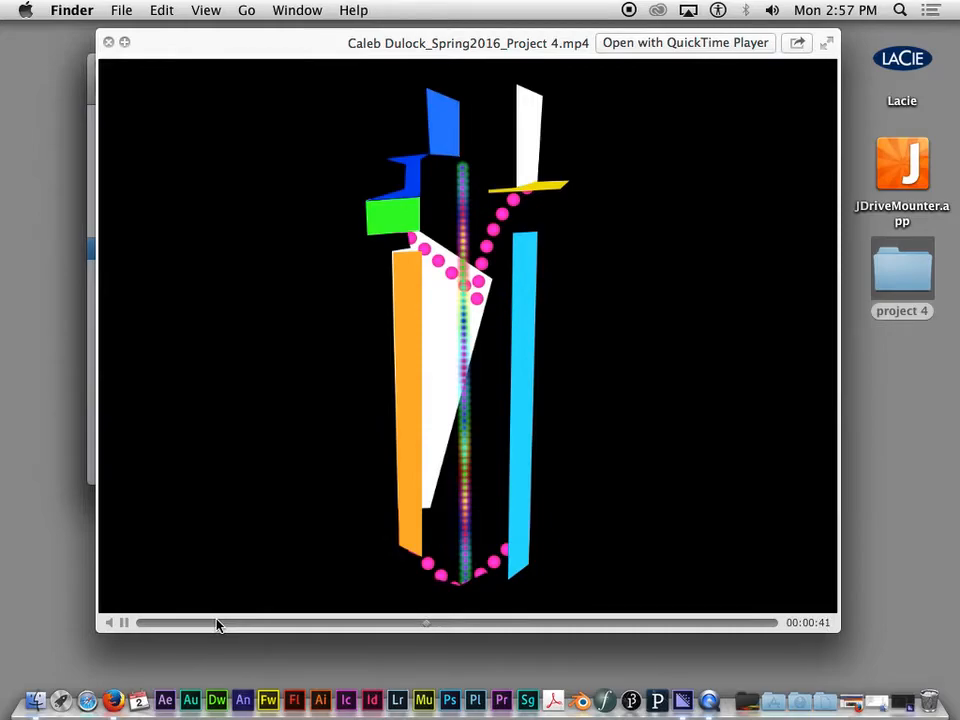
key(space)
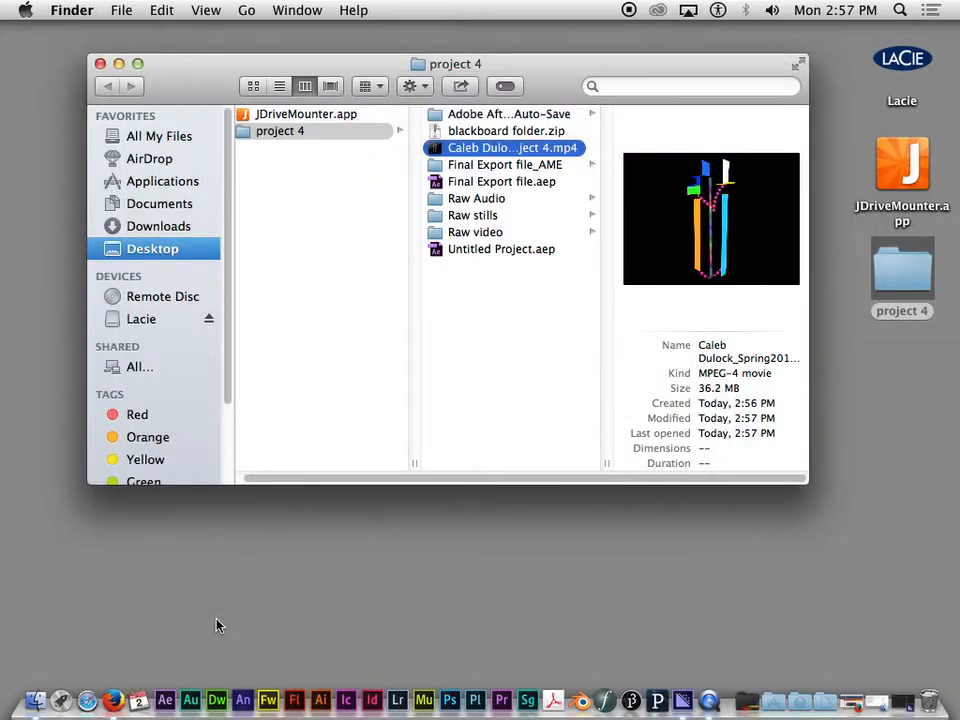
Reopen the MP4 preview and scrub from near the end back to its first frame to check the loop.
key(space)
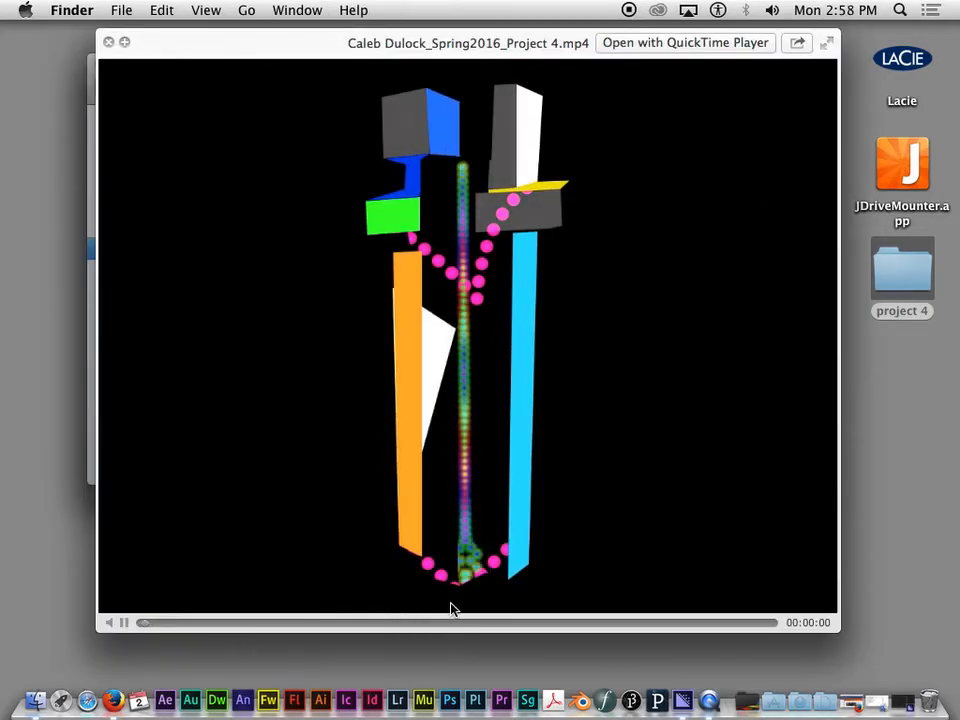
click(546, 622)
click(620, 623)
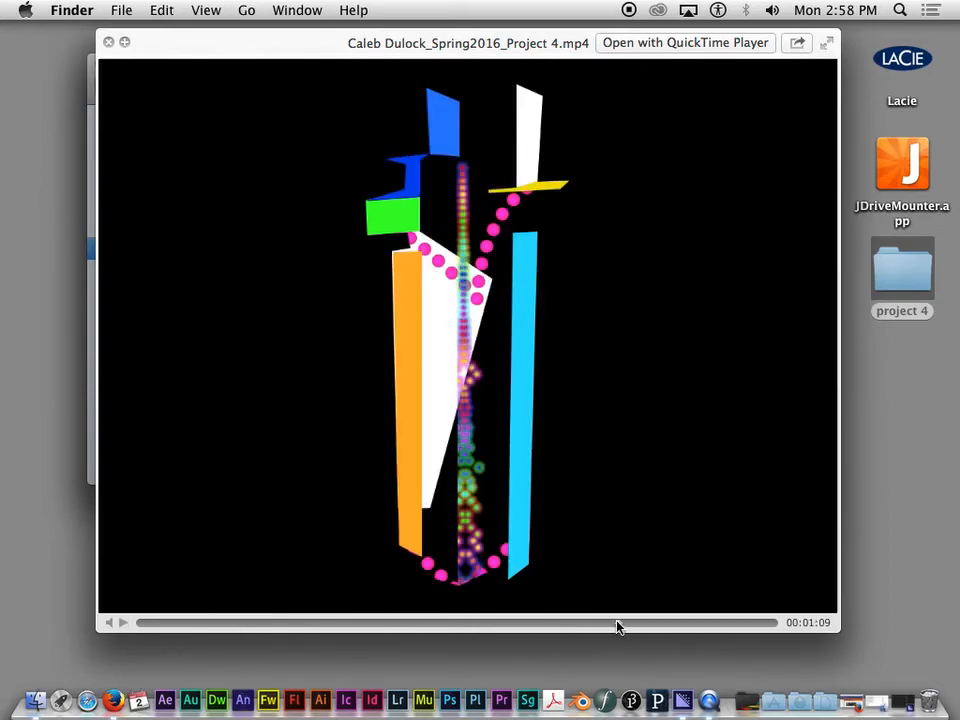
drag(617, 626, 139, 628)
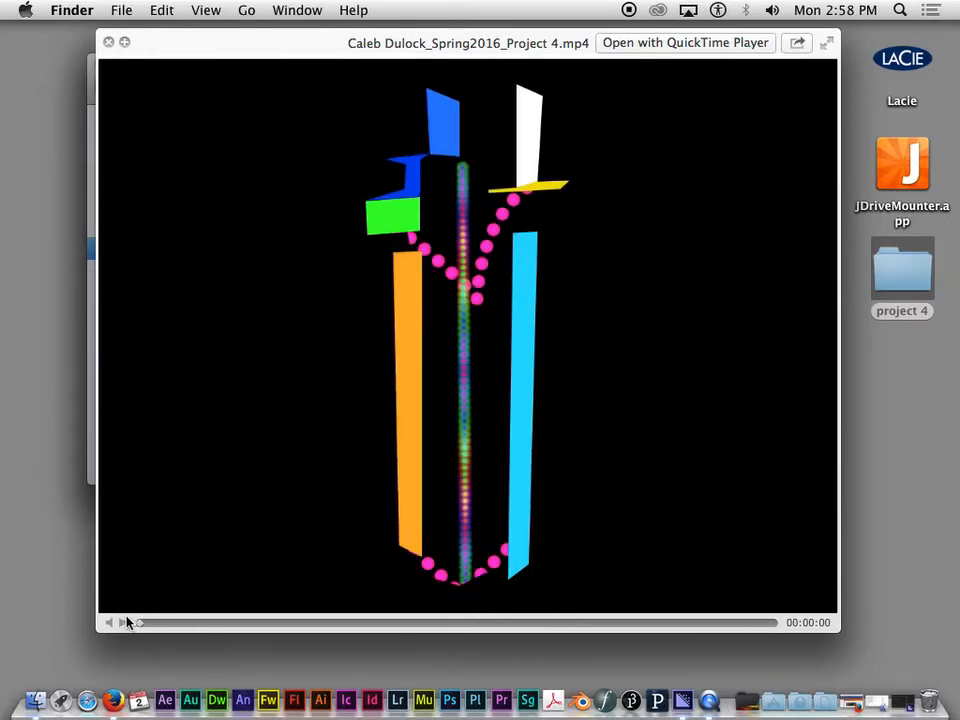
key(space)
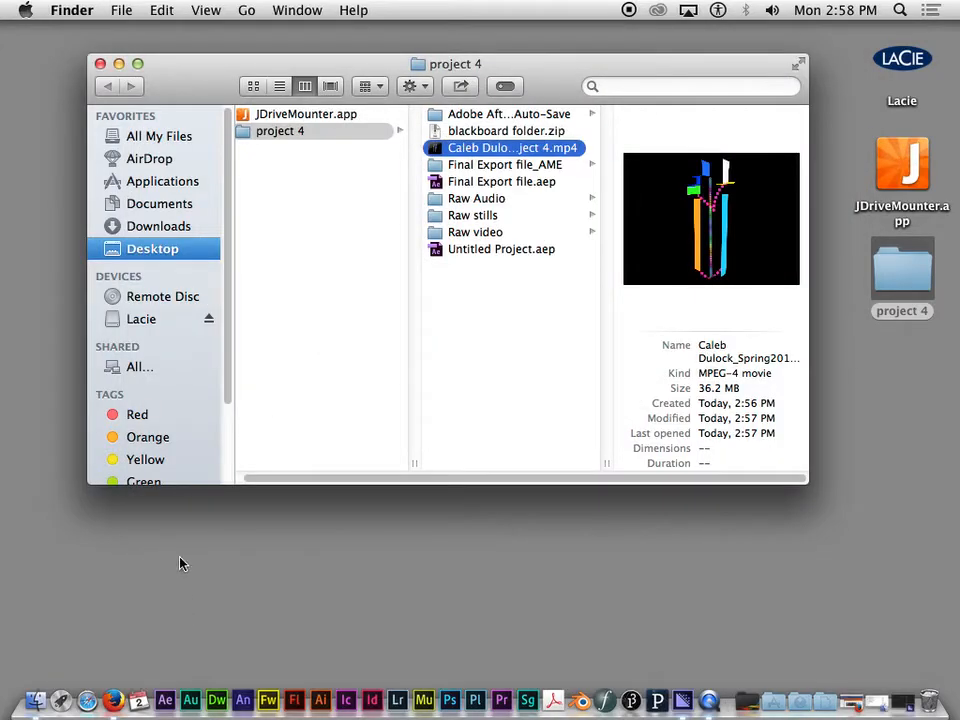
Switch back to Media Encoder and duplicate the H.264 output of final comp in the queue.
click(903, 700)
click(948, 218)
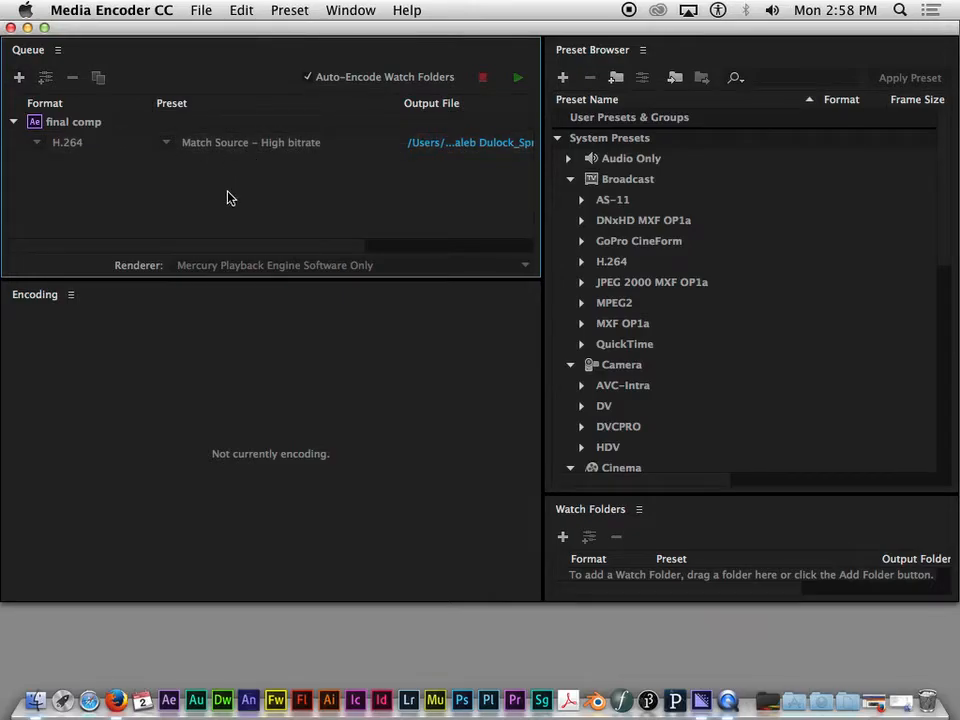
click(92, 151)
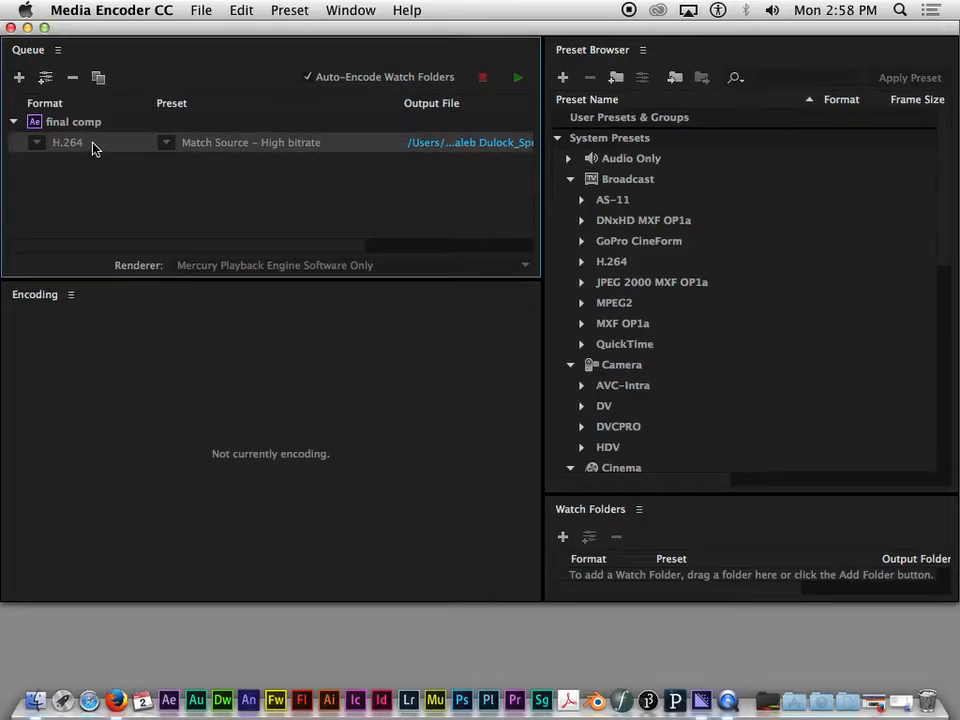
click(69, 166)
click(78, 142)
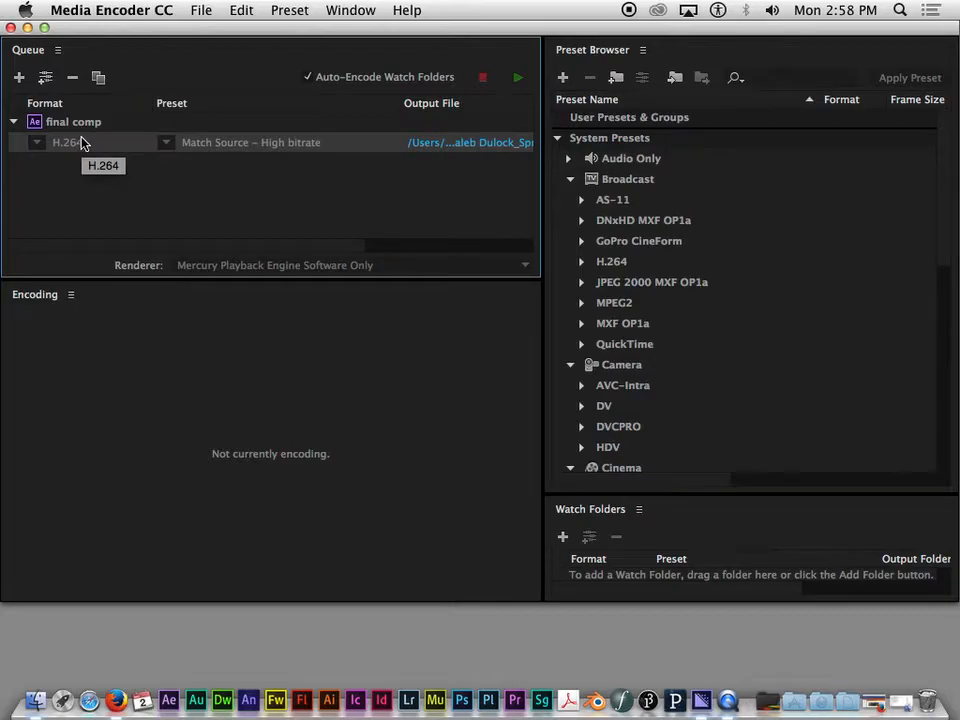
key(super+d)
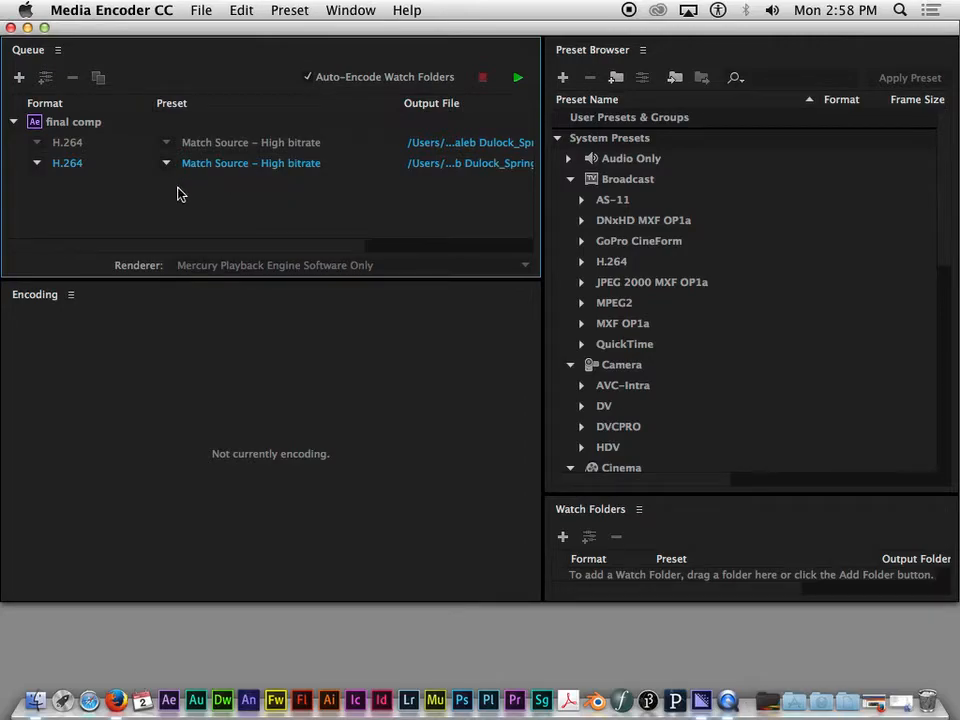
Set the duplicated output's format to QuickTime with the Match Source (Rewrap) preset.
click(64, 165)
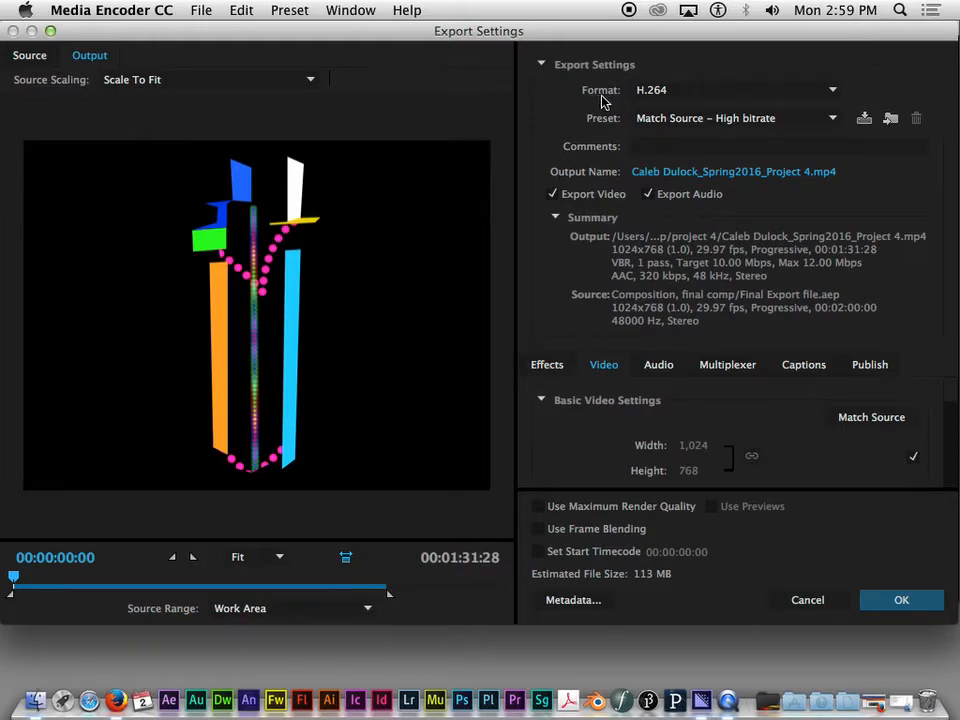
click(665, 92)
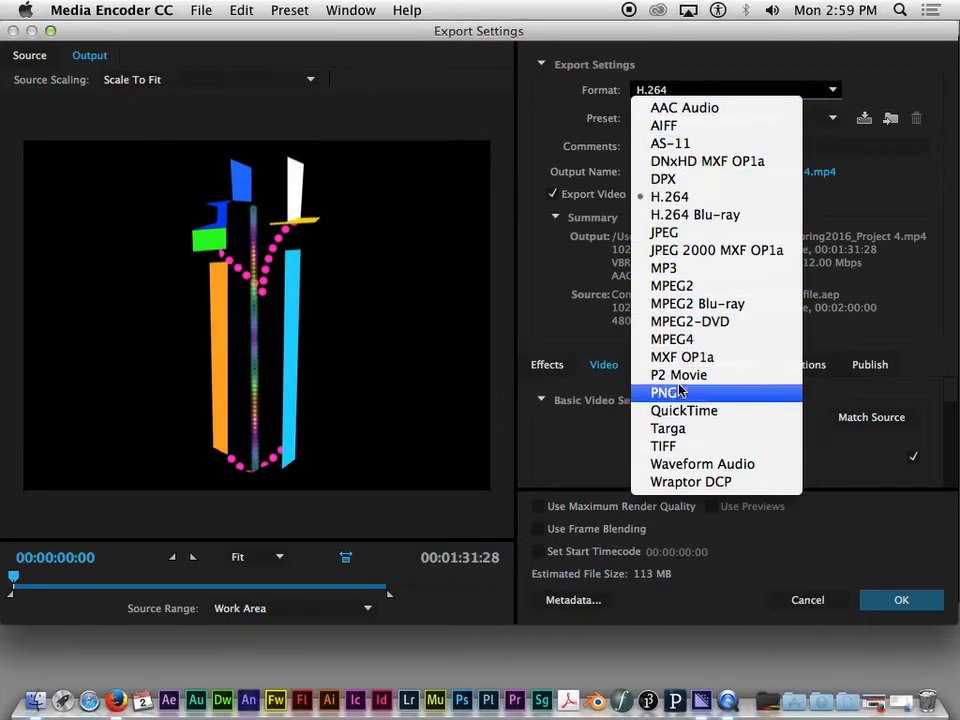
click(698, 417)
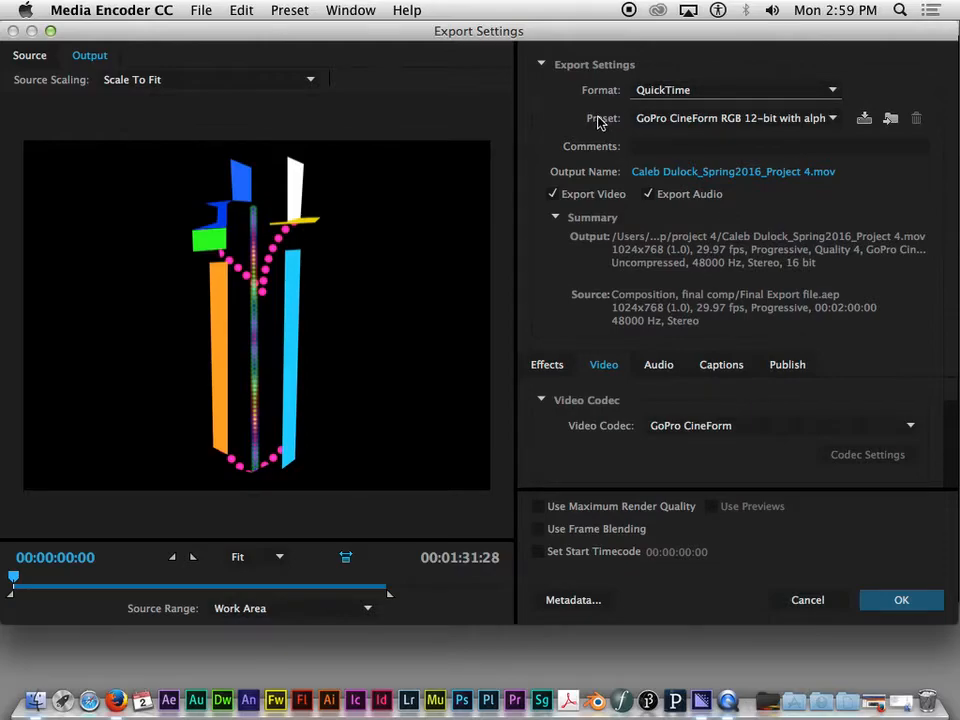
click(748, 119)
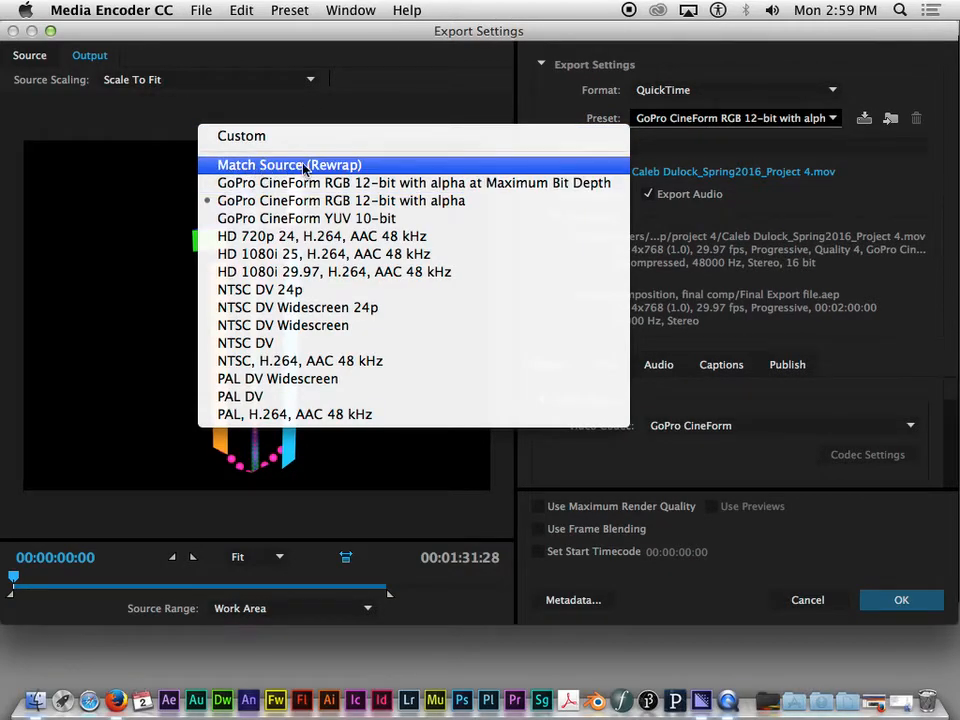
click(378, 166)
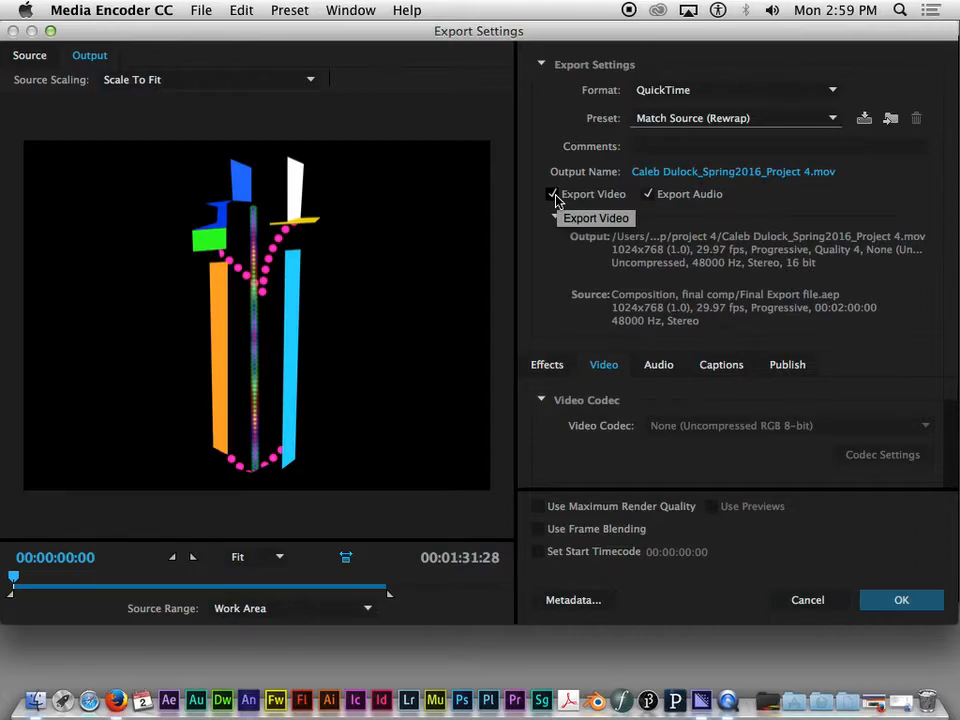
Try the export with video only and with audio only, and re-enable both video and audio.
click(647, 194)
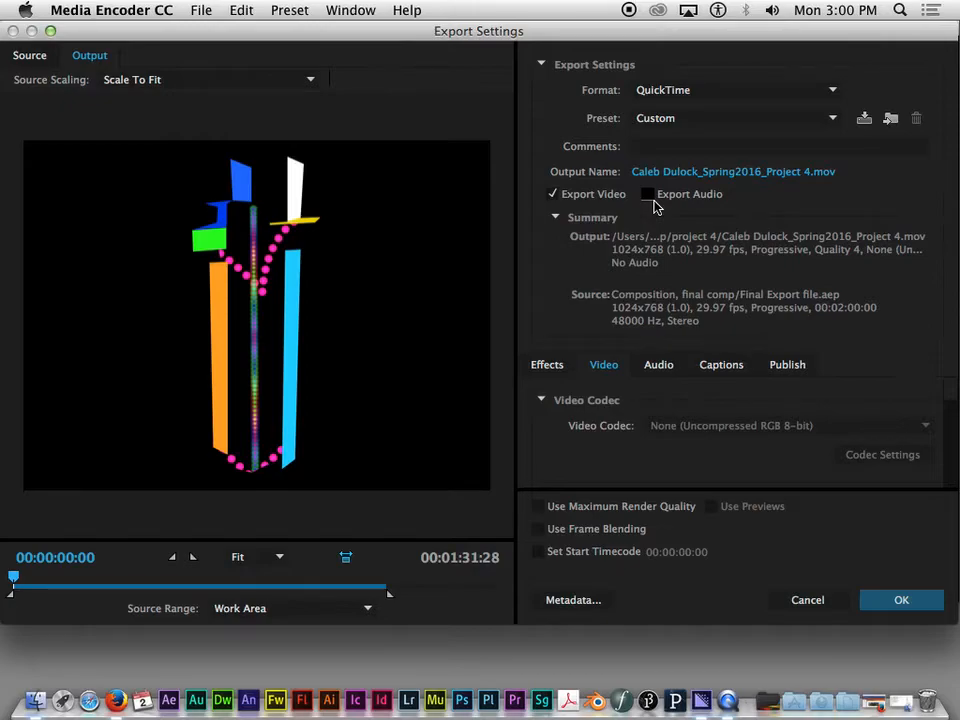
click(554, 195)
click(558, 356)
click(648, 194)
click(551, 196)
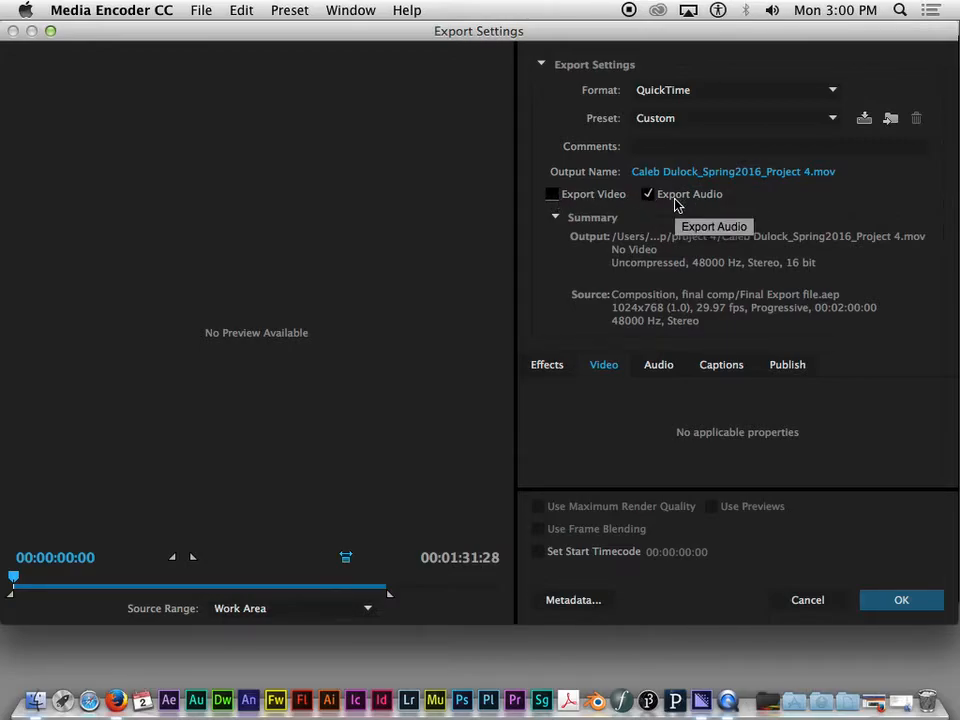
click(552, 194)
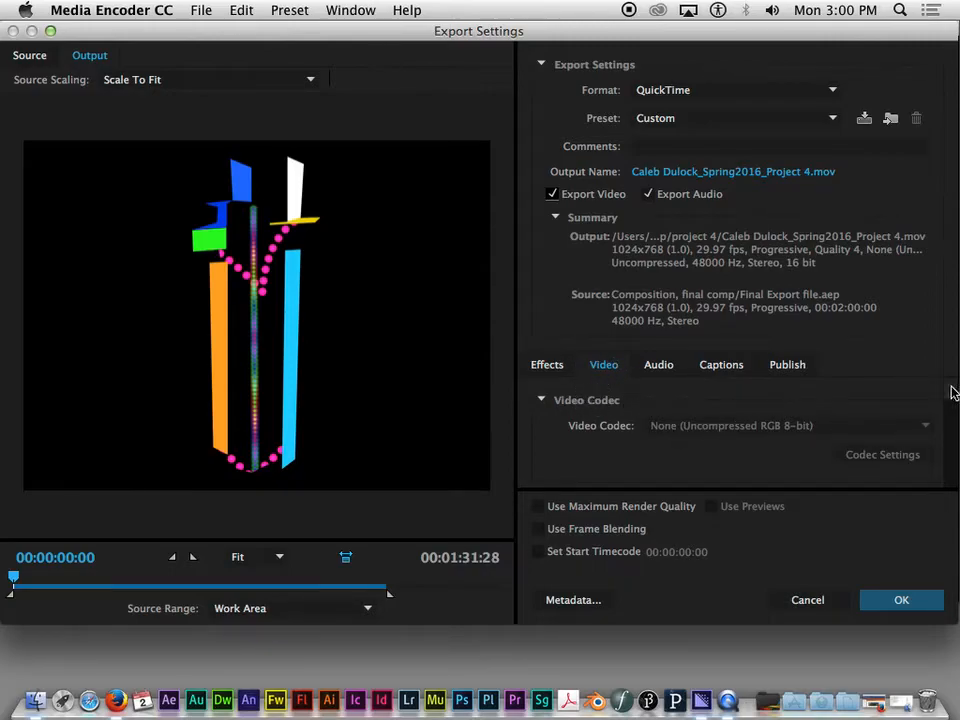
Set the video codec of the QuickTime output to H.264.
scroll(950, 400, down, 2)
scroll(951, 405, up, 1)
scroll(951, 405, down, 1)
scroll(951, 405, up, 2)
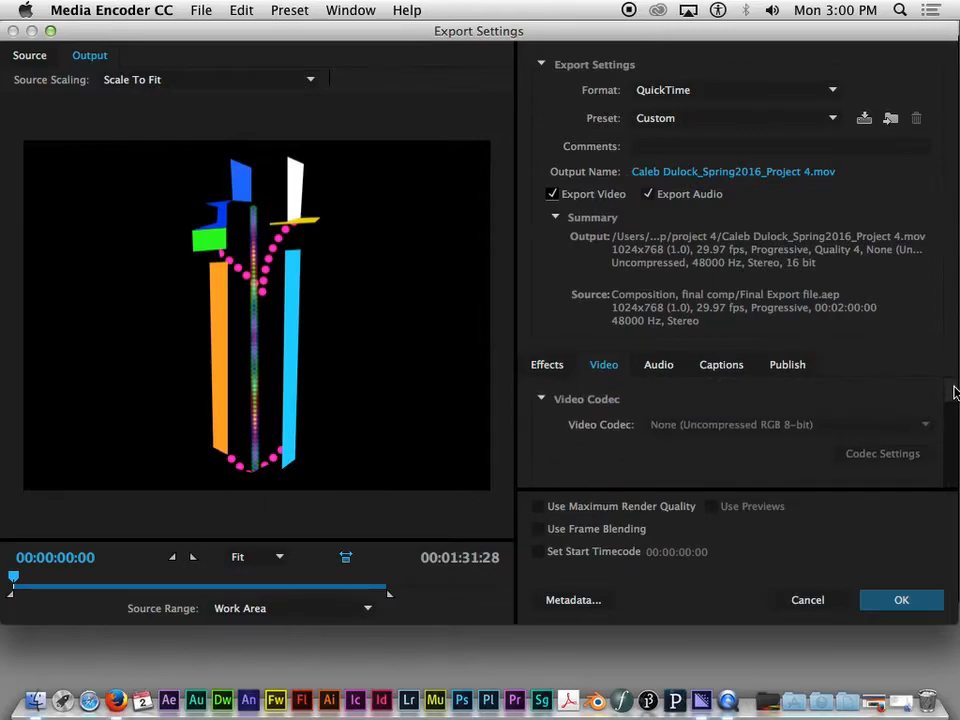
scroll(951, 405, down, 2)
drag(953, 399, 952, 401)
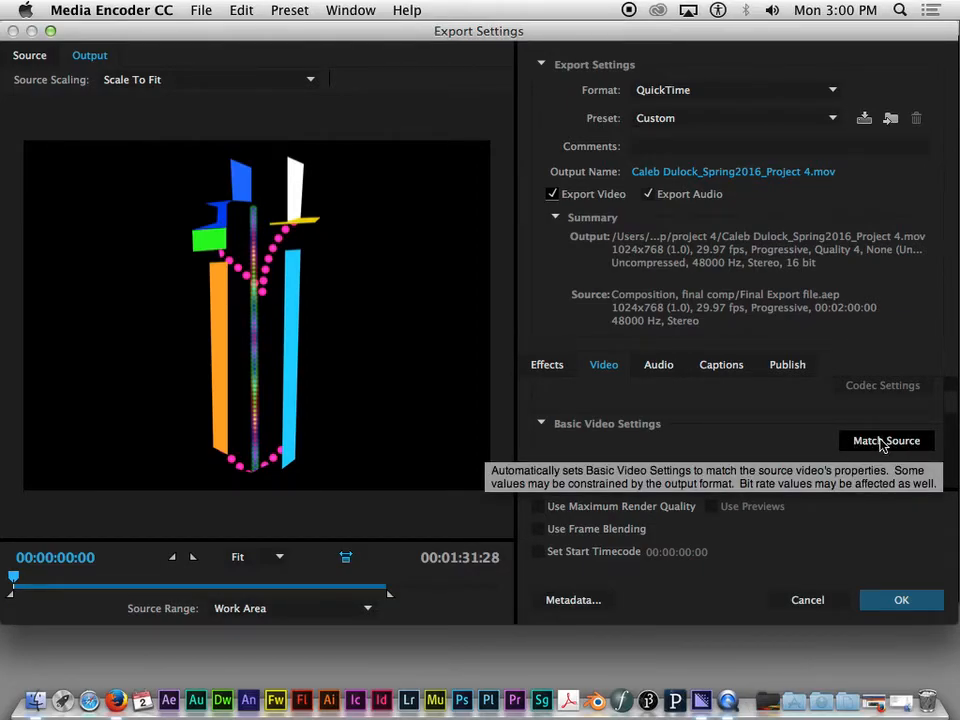
scroll(880, 455, up, 2)
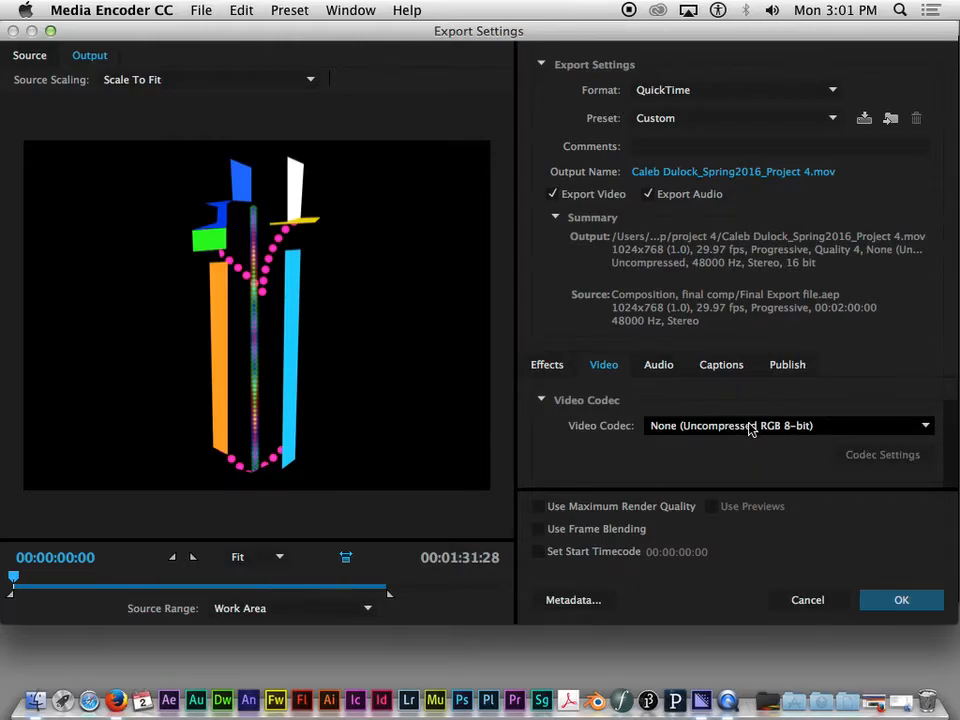
click(853, 427)
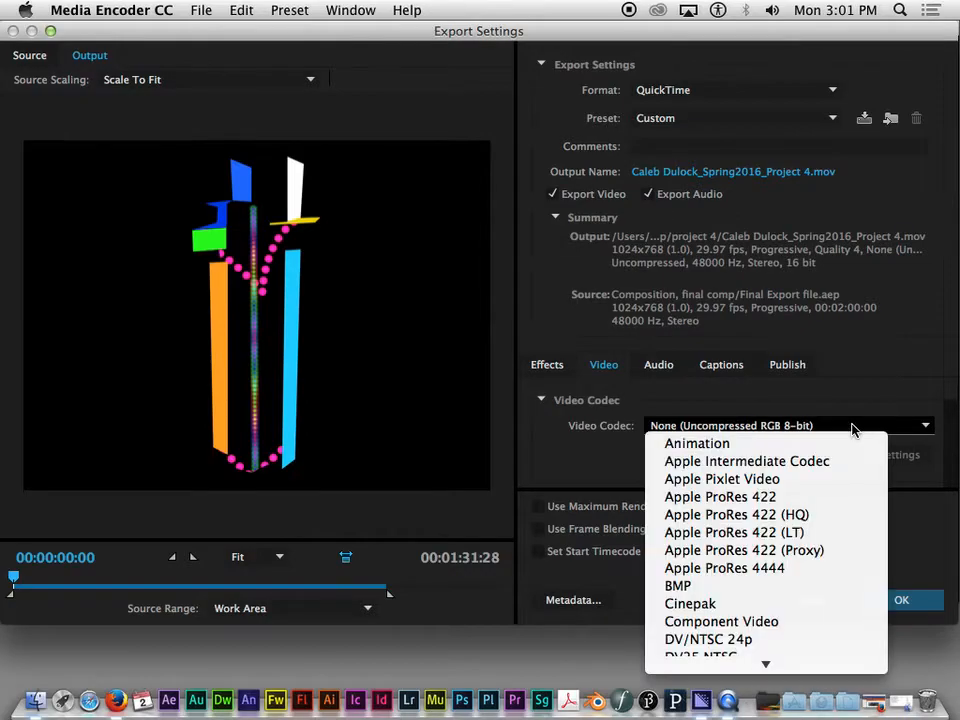
mouse_move(718, 668)
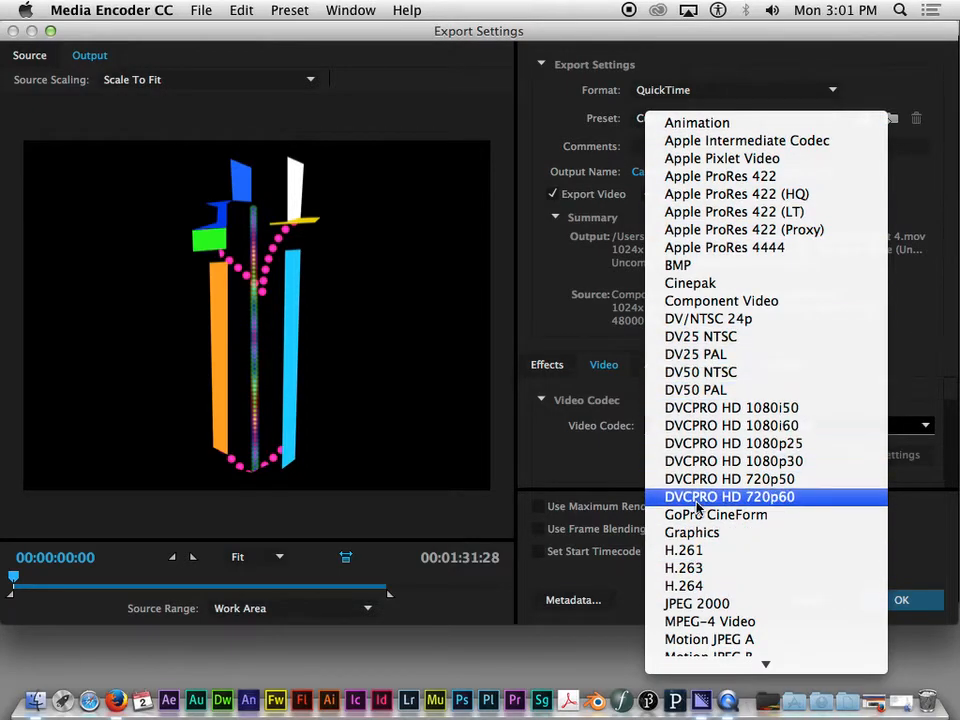
click(676, 588)
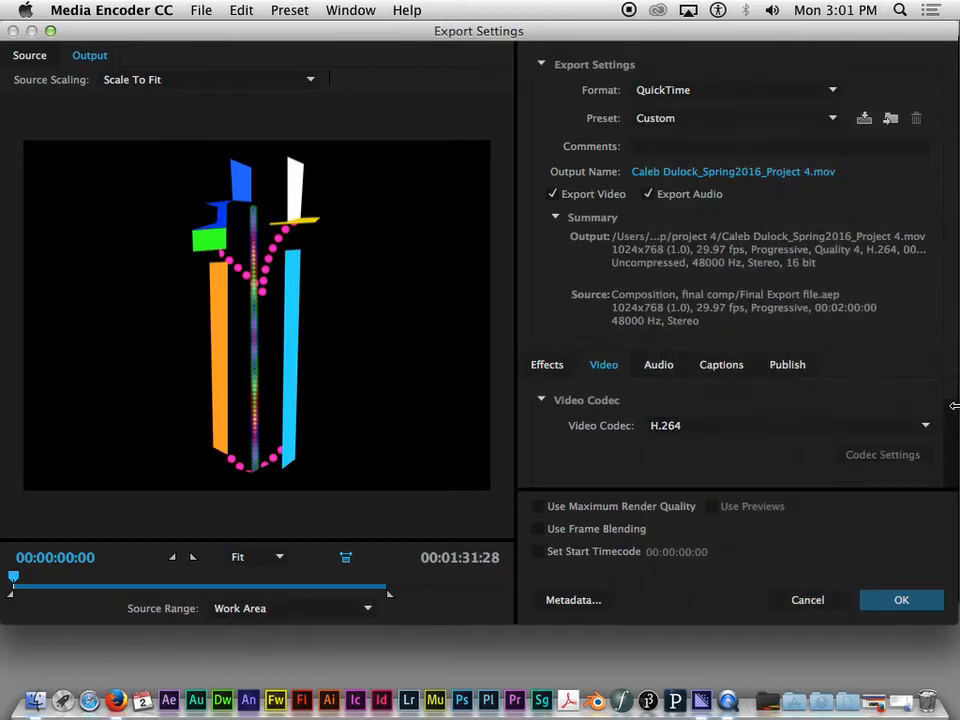
Raise the QuickTime output's video quality to 100, review the remaining video settings and accept the export settings.
scroll(946, 398, down, 3)
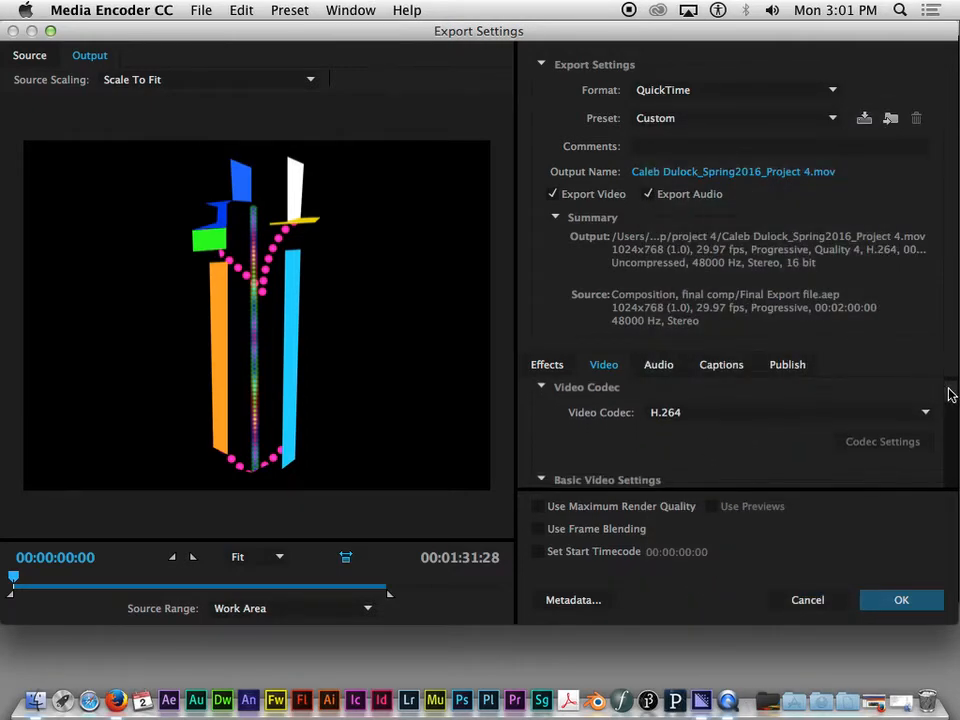
drag(658, 421, 902, 428)
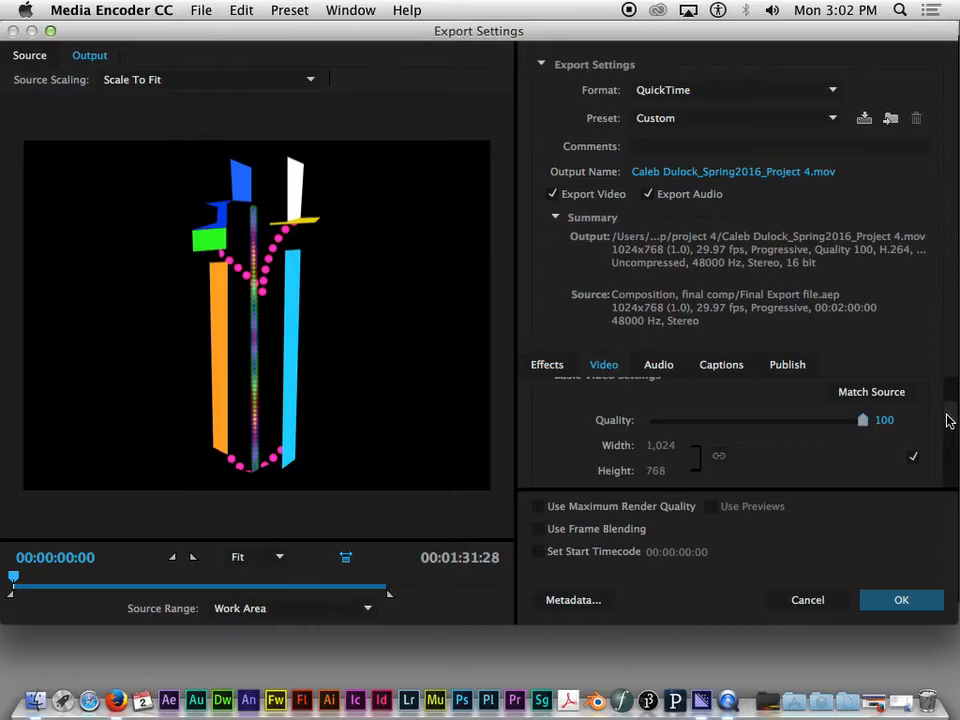
scroll(952, 420, up, 2)
scroll(952, 420, down, 2)
drag(951, 419, 951, 401)
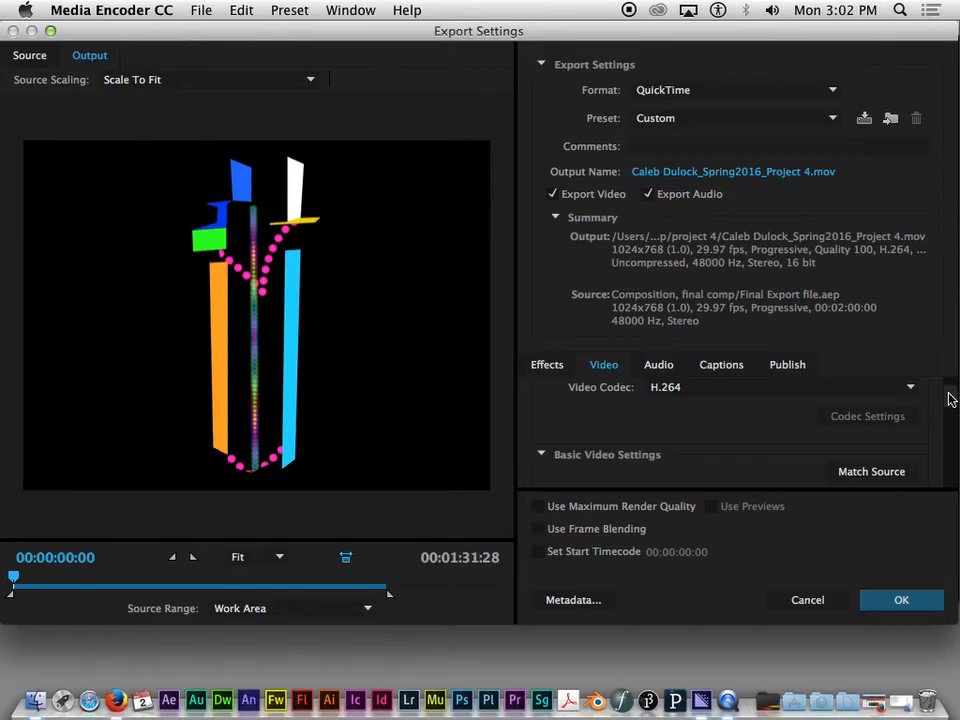
drag(951, 398, 953, 444)
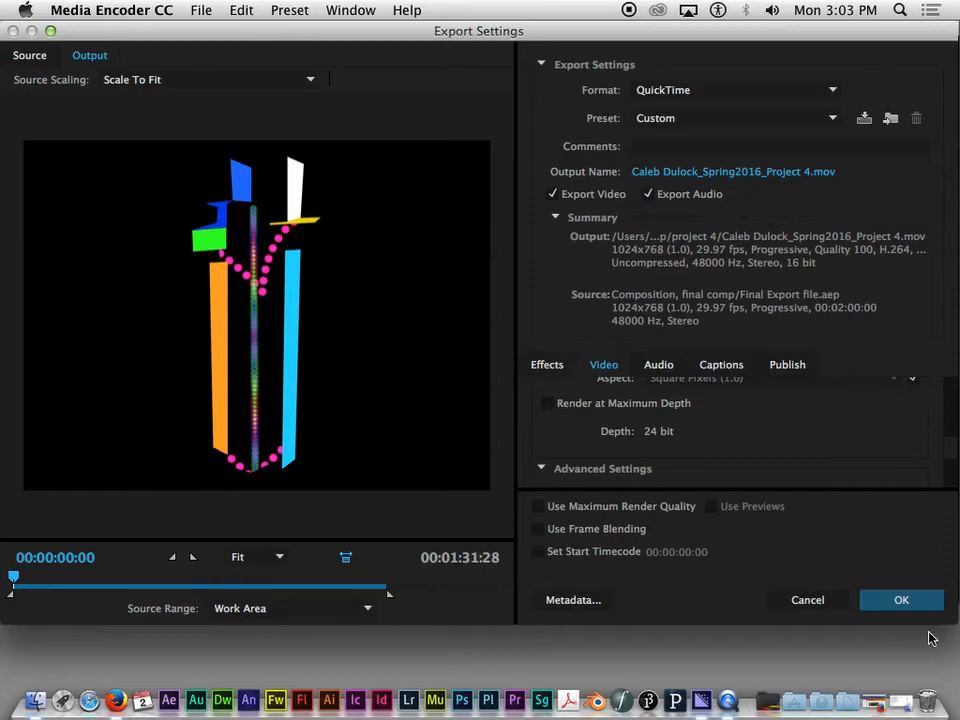
click(903, 603)
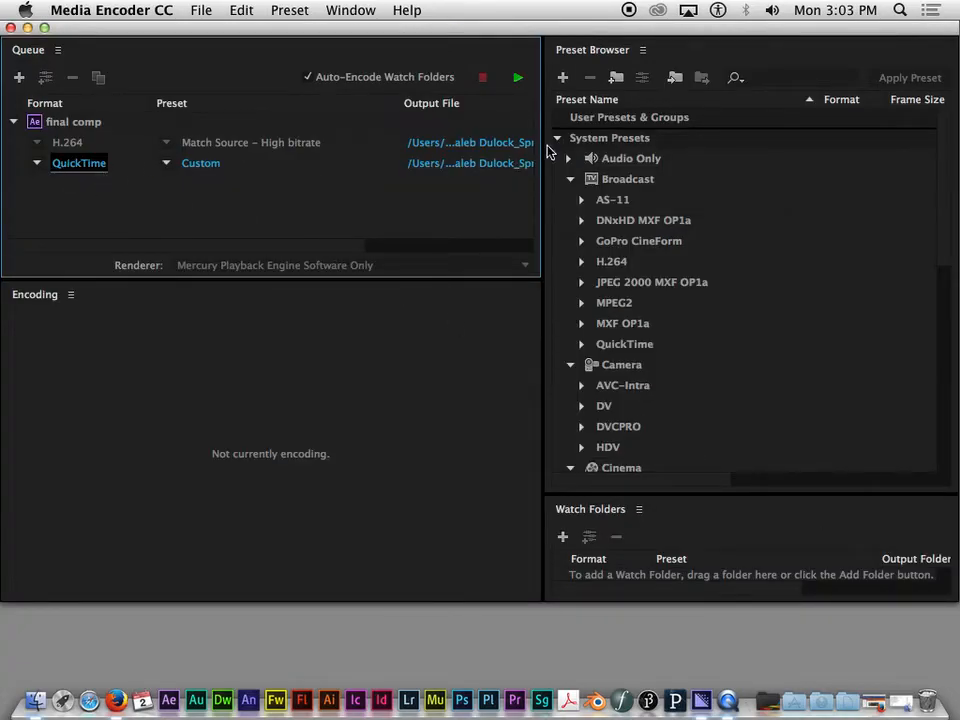
Encode the queued QuickTime output and minimize Media Encoder to see the project 4 folder once encoding is done.
click(518, 80)
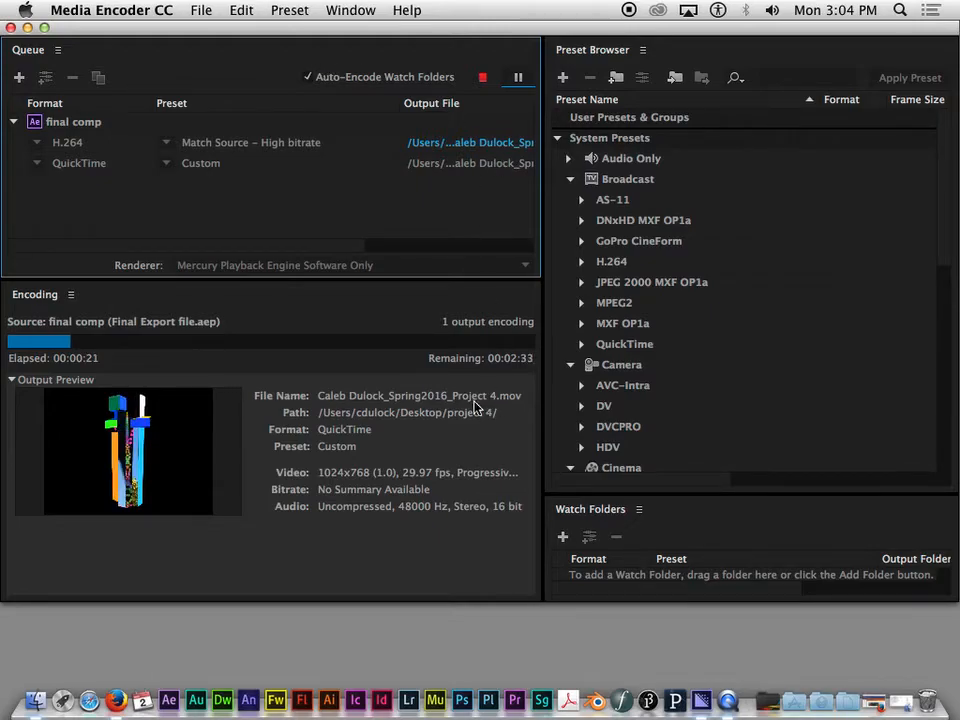
click(493, 363)
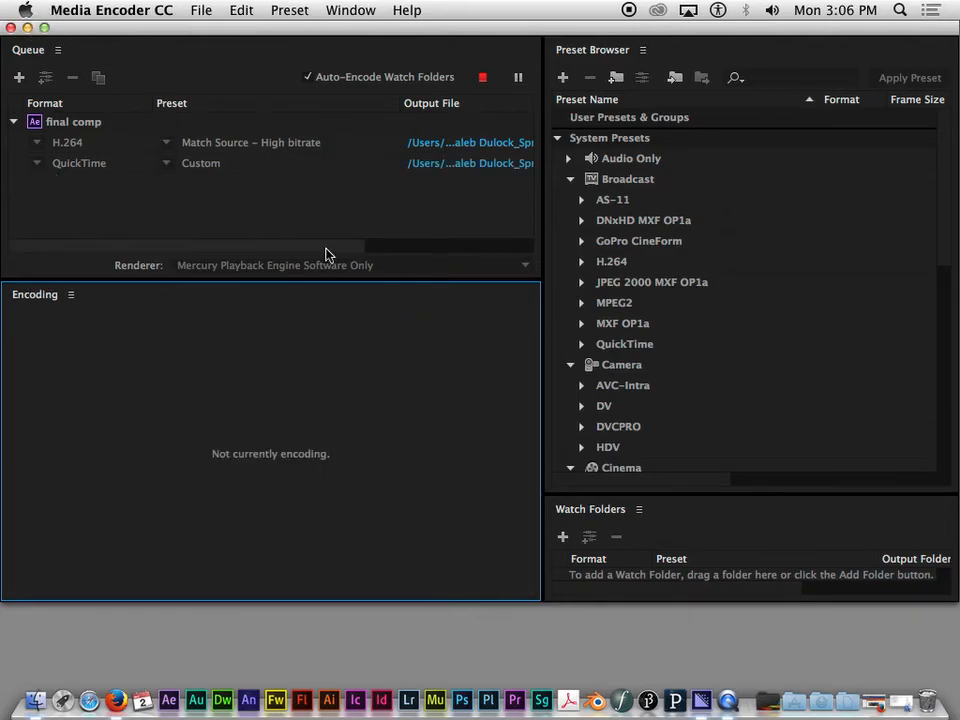
click(28, 27)
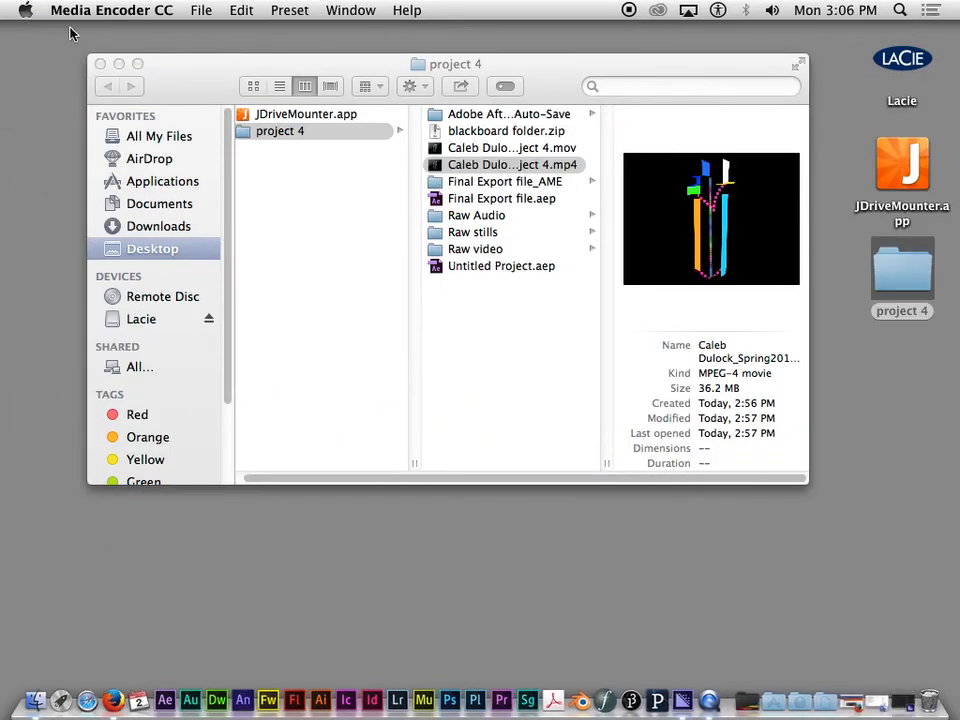
Preview the exported QuickTime movie from the project 4 folder, scrub through it to near its end, and close the preview.
click(505, 162)
click(500, 149)
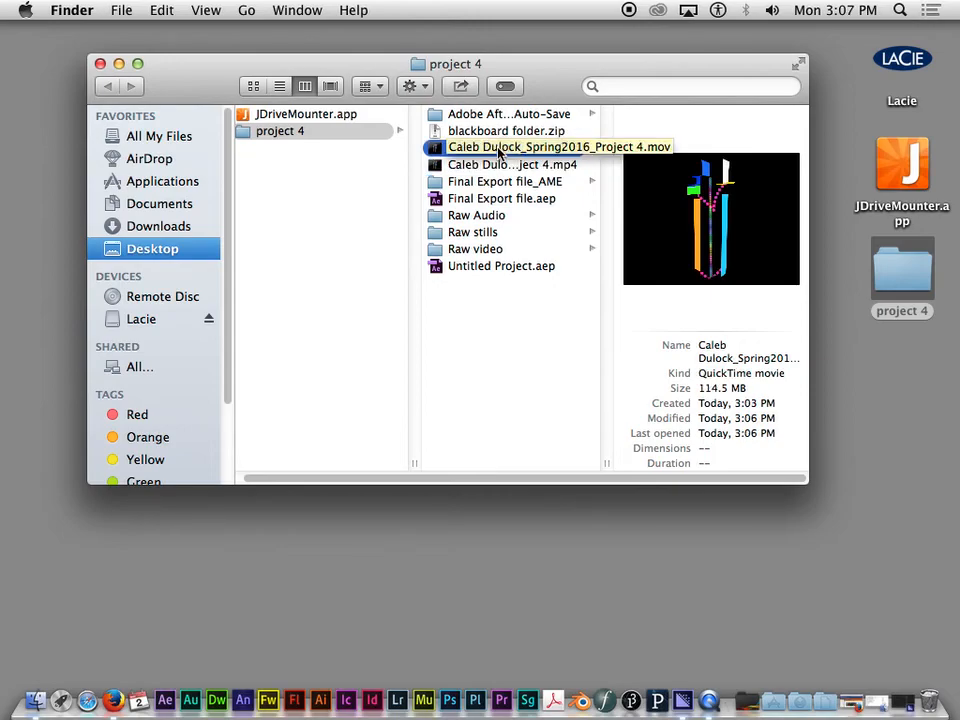
key(space)
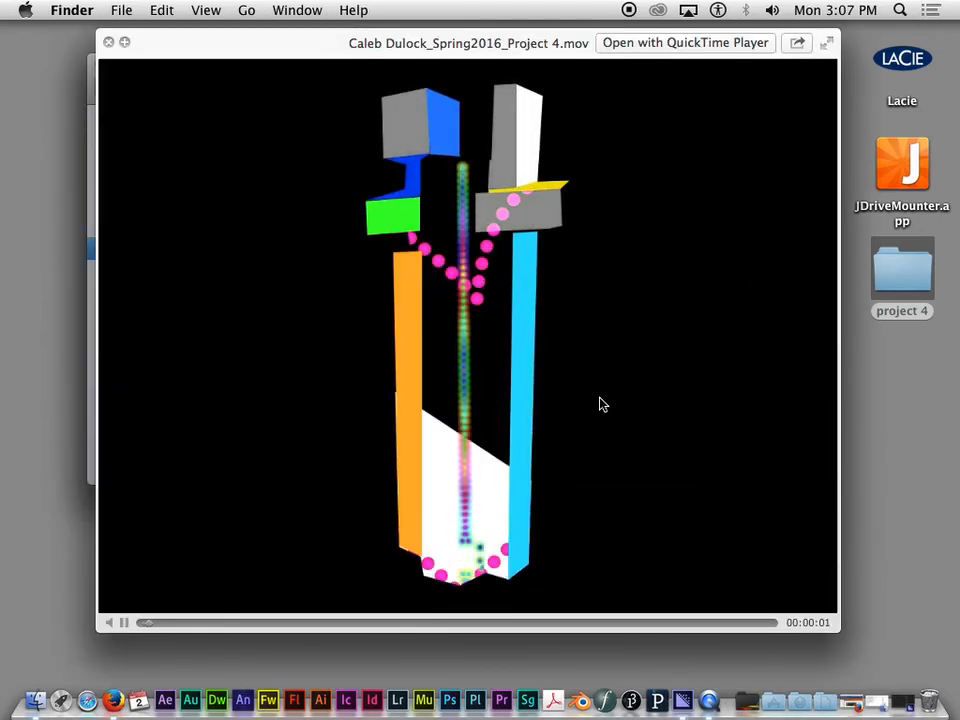
drag(160, 622, 720, 688)
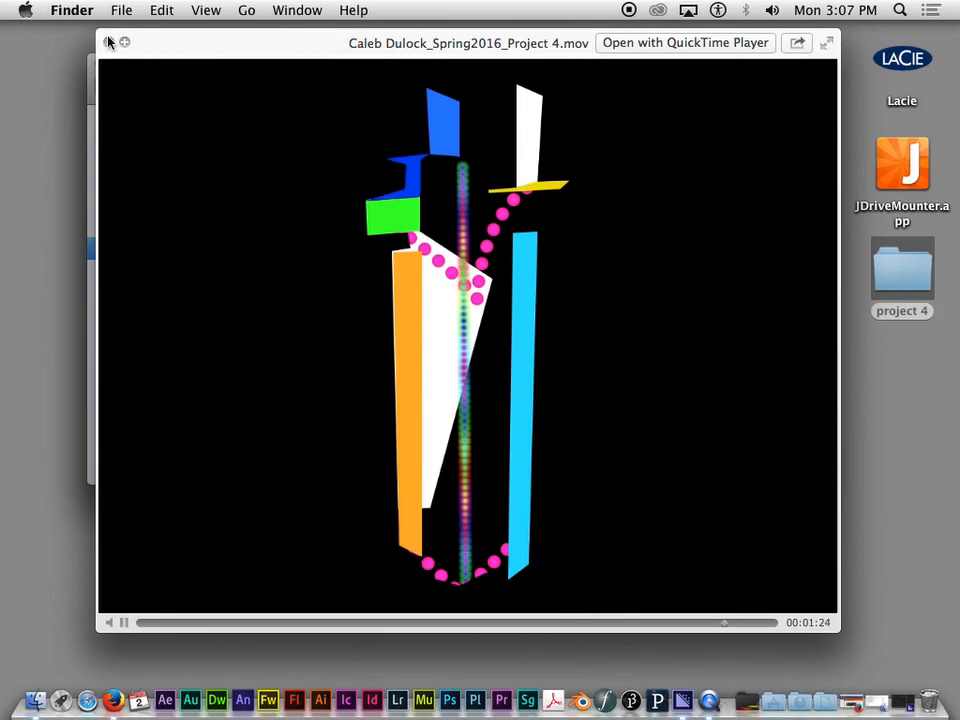
click(109, 42)
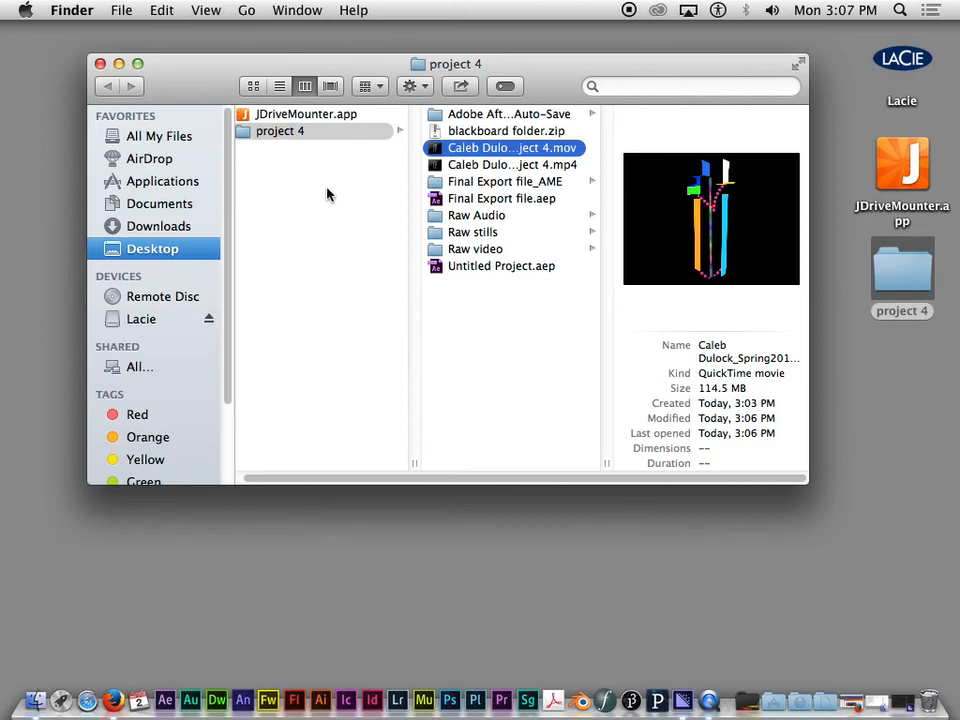
Compare the file details of the exported MP4 and MOV, and move the project 4 window slightly lower on the desktop.
click(447, 164)
key(Up)
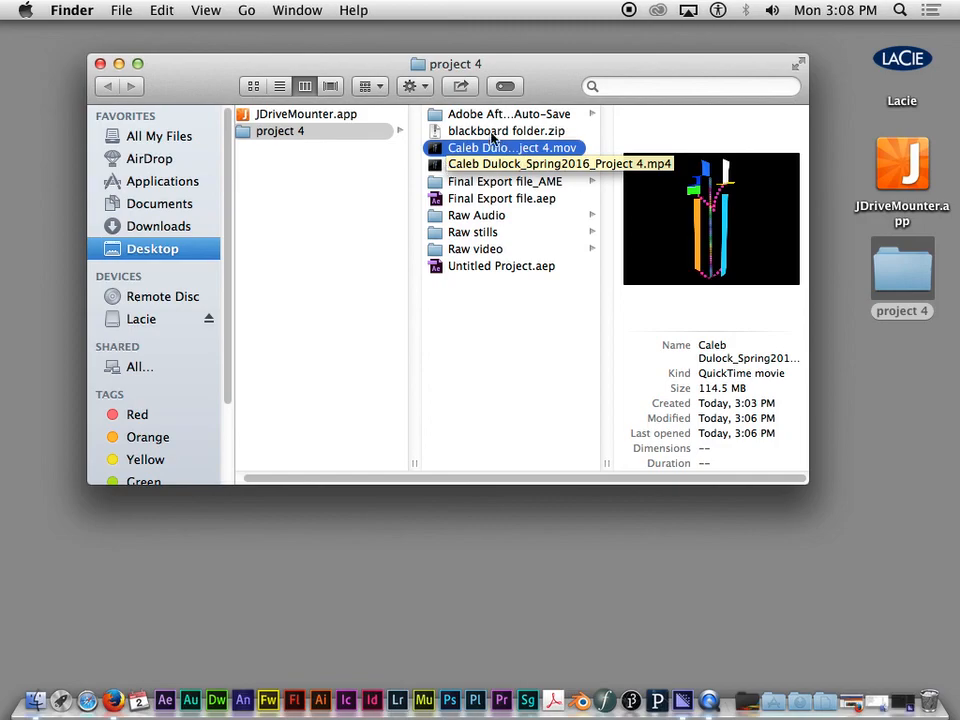
drag(473, 71, 493, 120)
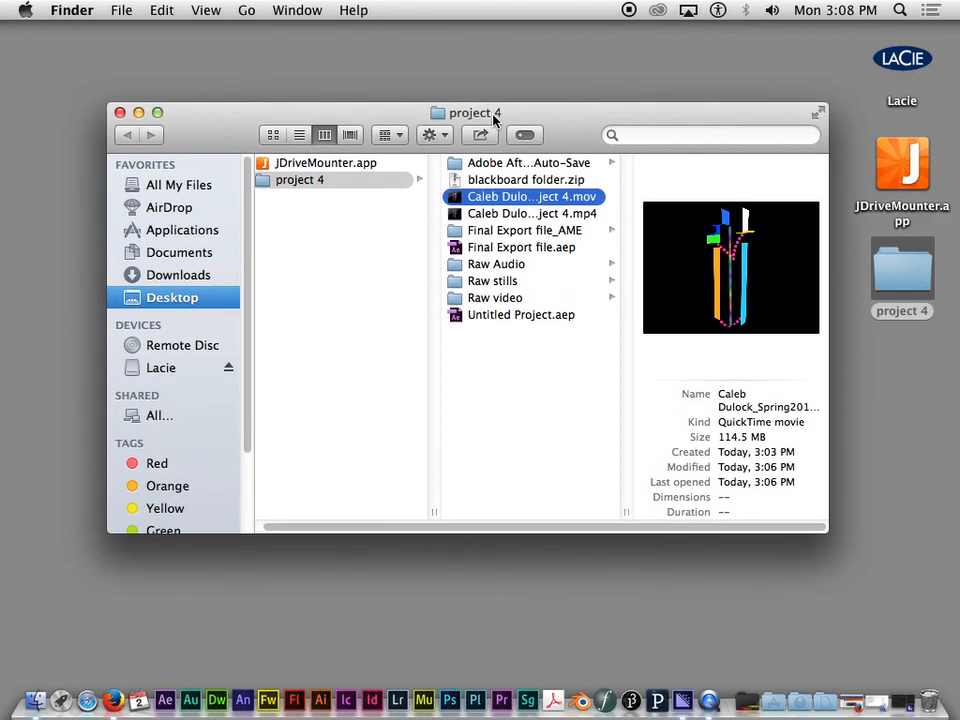